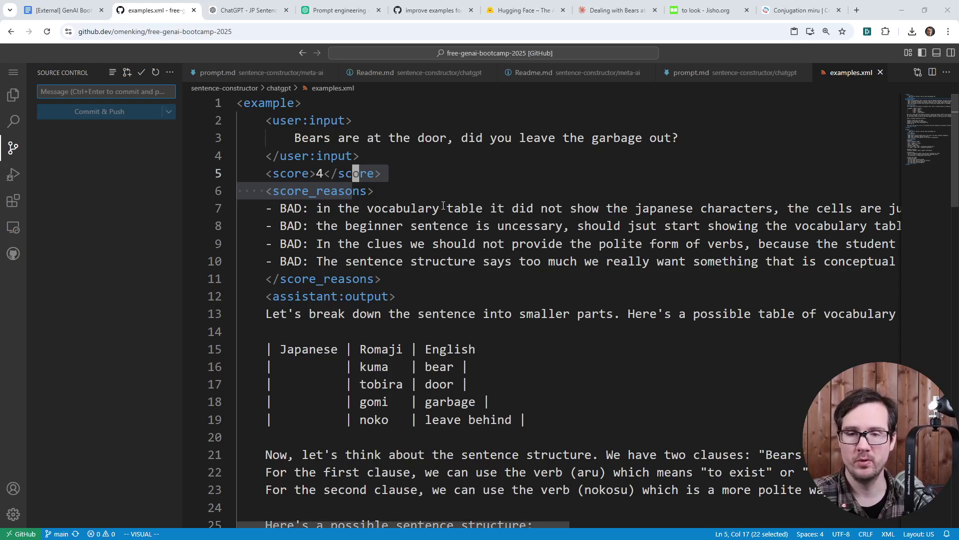
Step: Move the Claude tab to third place in the tab strip and start a new empty Claude chat
drag(616, 10, 247, 10)
click(65, 109)
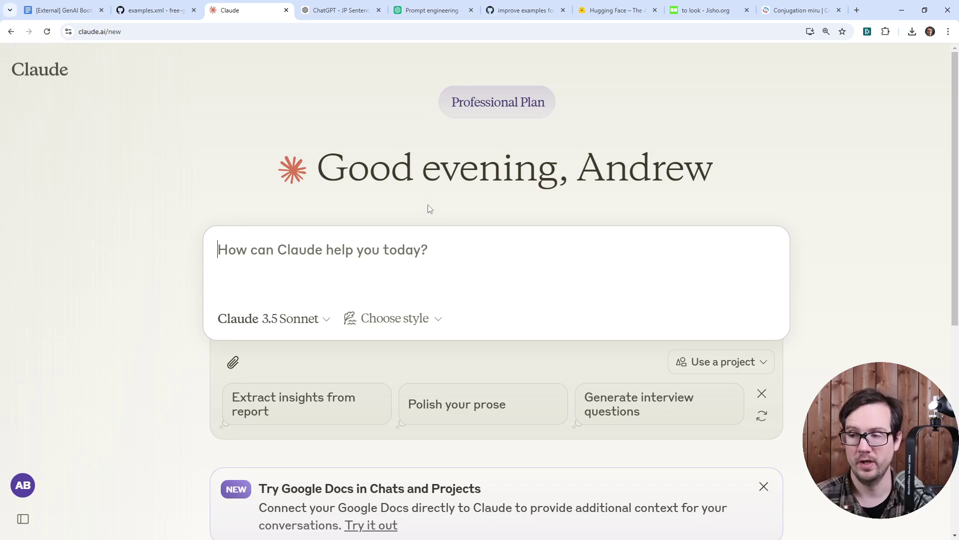
click(321, 319)
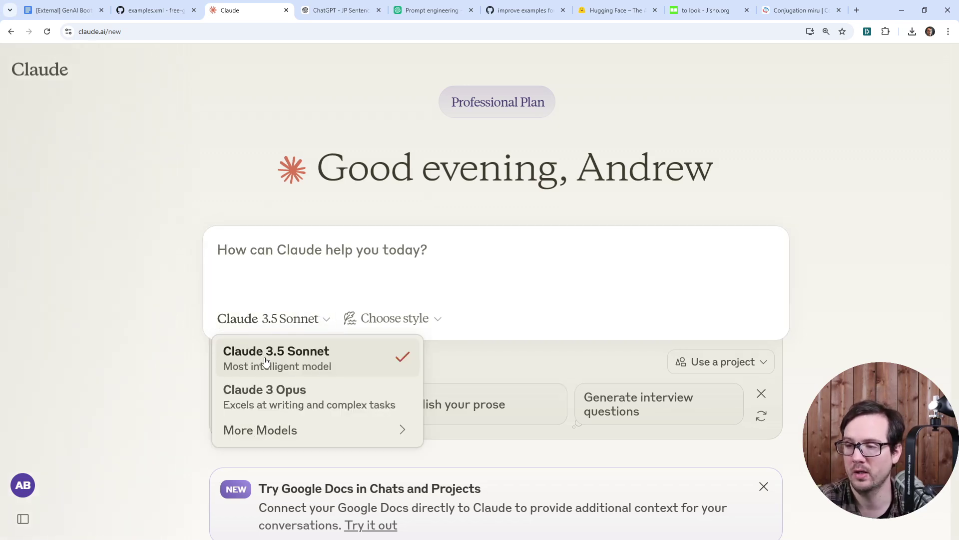
mouse_move(379, 429)
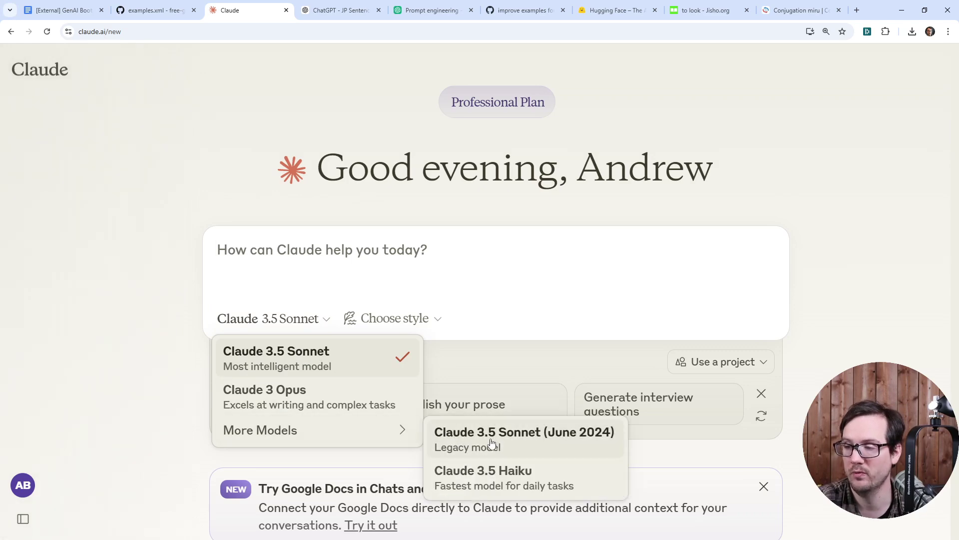
click(805, 170)
click(426, 245)
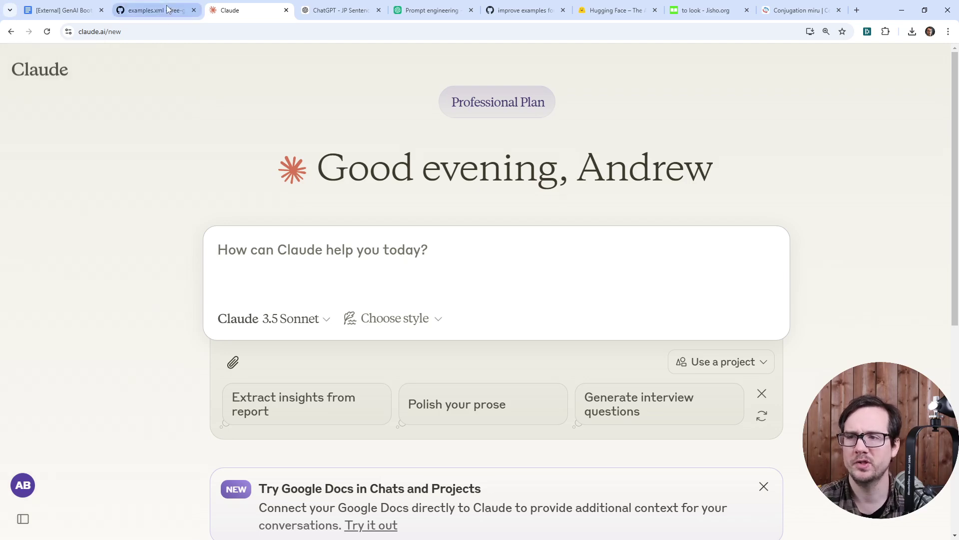
Step: Create a folder named 'claude' inside sentence-constructor, cancelling a misplaced top-level folder
click(152, 10)
click(14, 95)
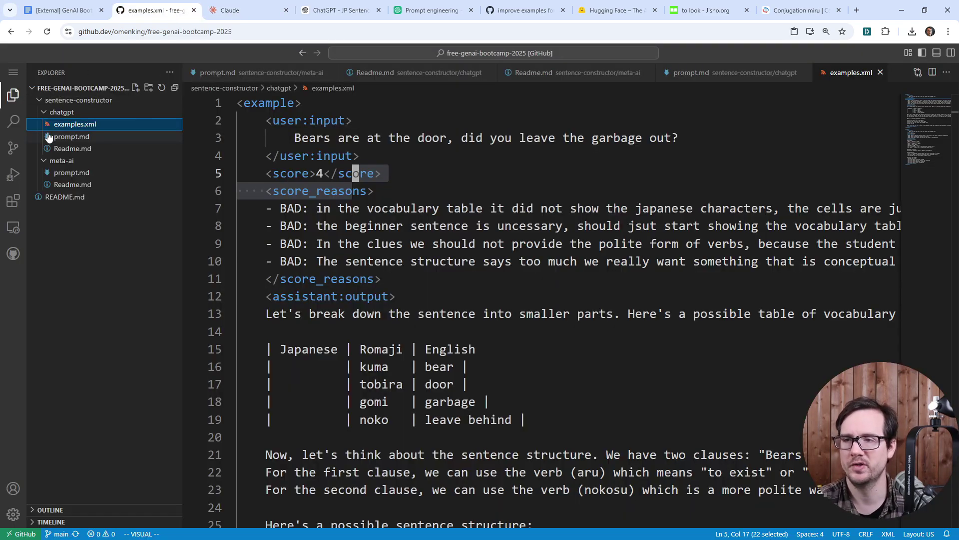
right_click(107, 295)
click(181, 315)
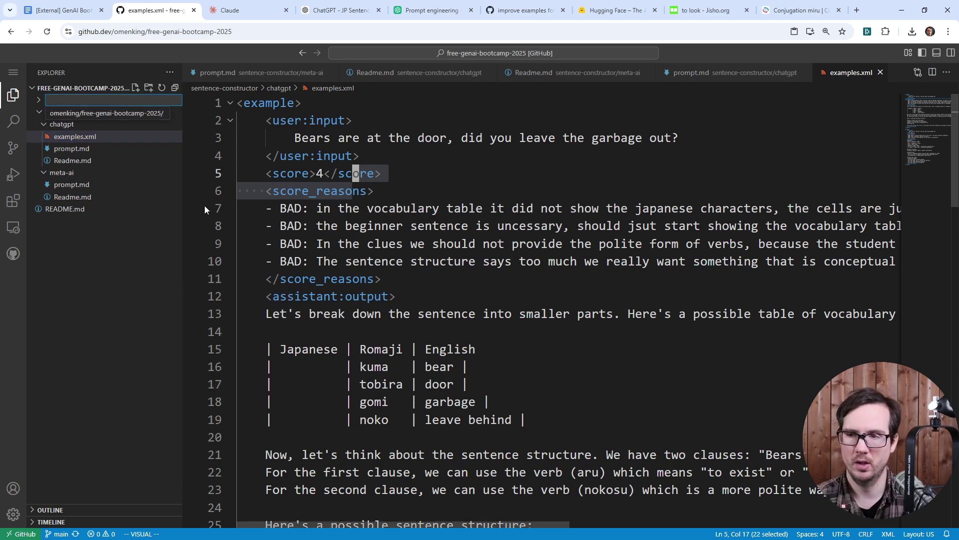
key(Escape)
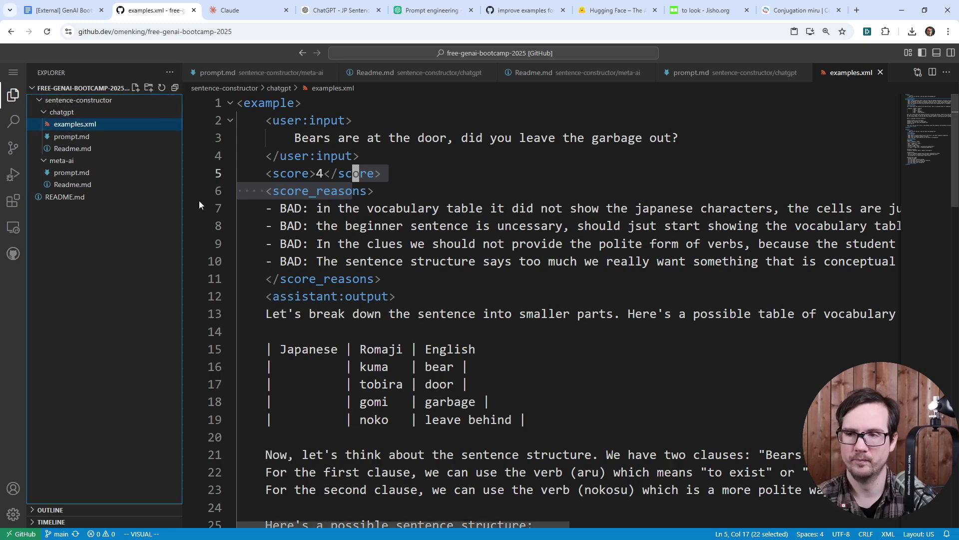
right_click(123, 100)
click(142, 125)
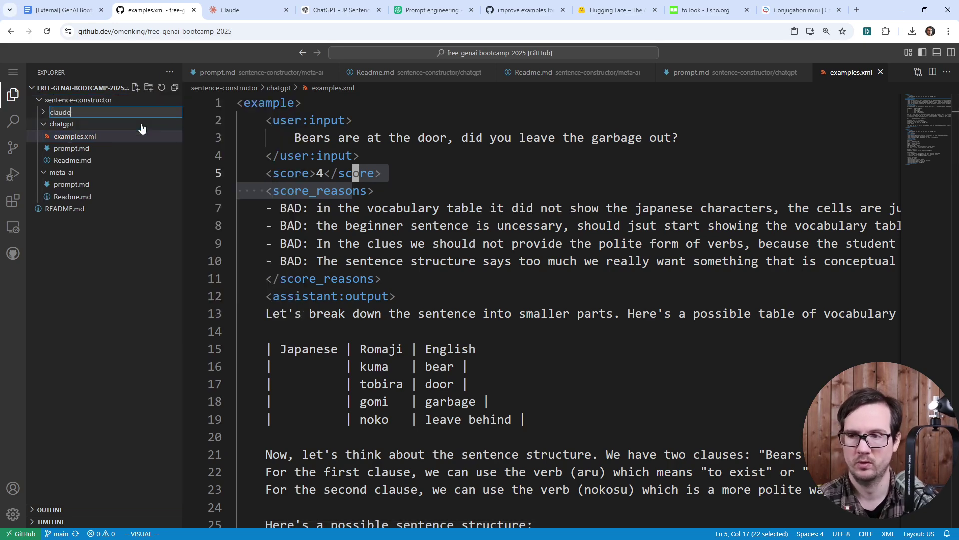
text(claude)
key(Return)
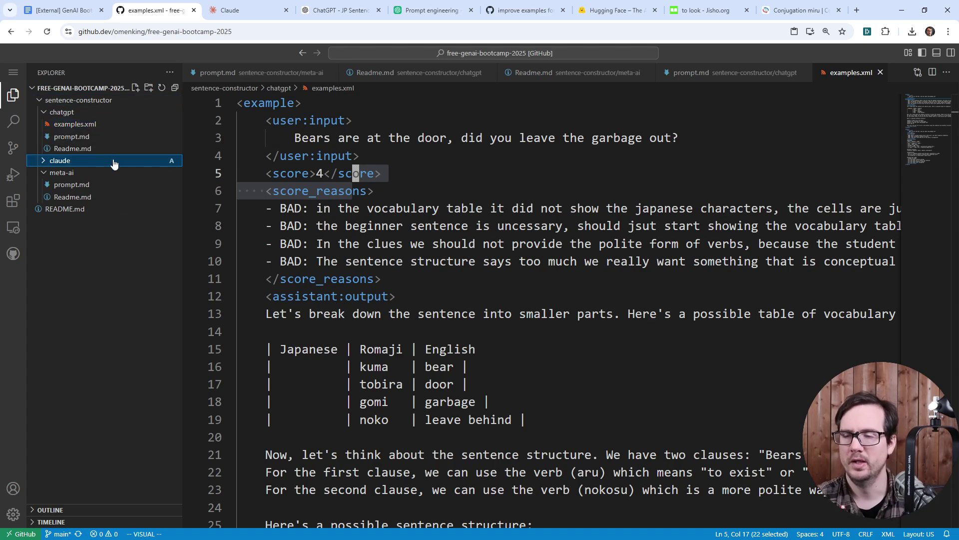
Step: Add a new file 'Readme.md' inside the claude folder
right_click(113, 160)
click(131, 167)
text(Readme)
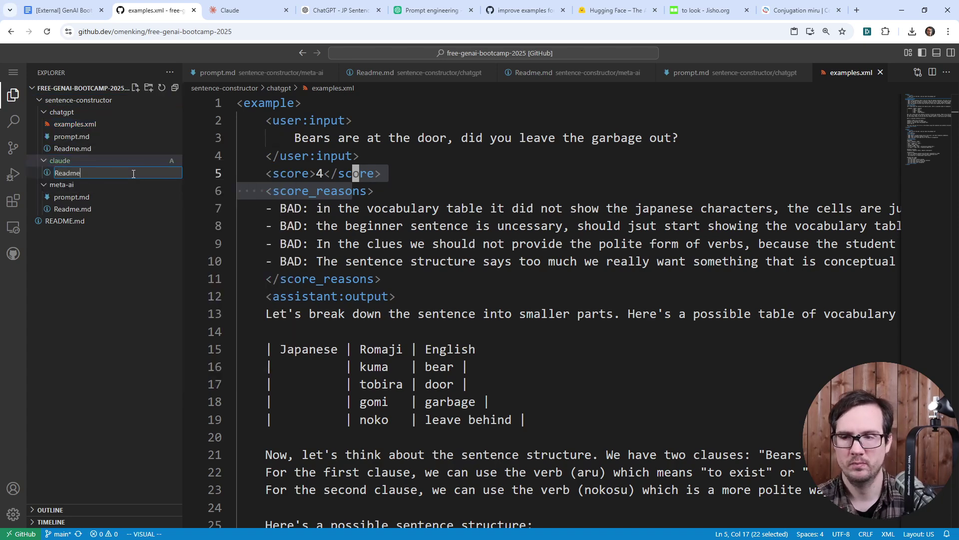
text(.md)
key(Return)
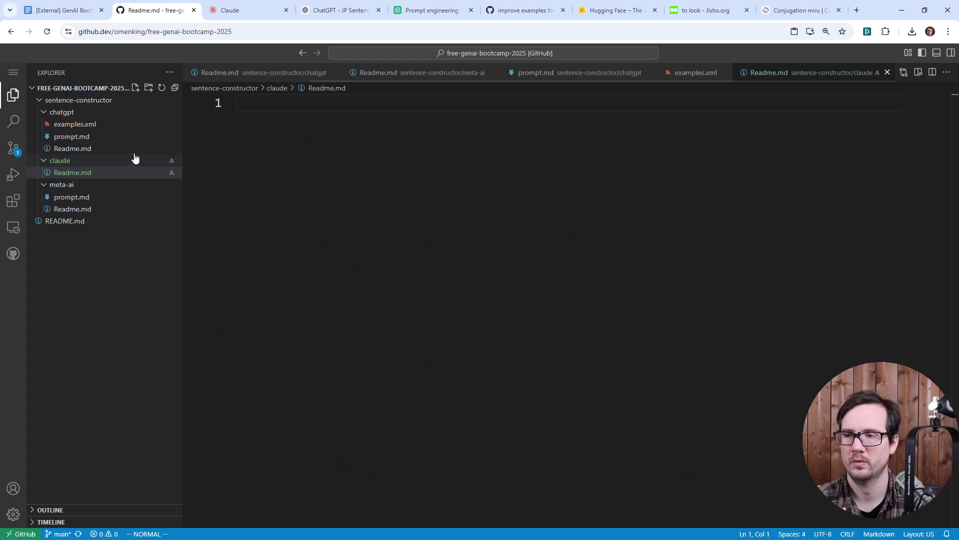
Step: Copy all text from the chatgpt Readme.md and open the empty claude Readme.md
click(133, 149)
key(ctrl+a)
key(ctrl+c)
click(72, 172)
right_click(346, 175)
Step: Paste the whole chatgpt Readme guide into claude/Readme.md
click(404, 383)
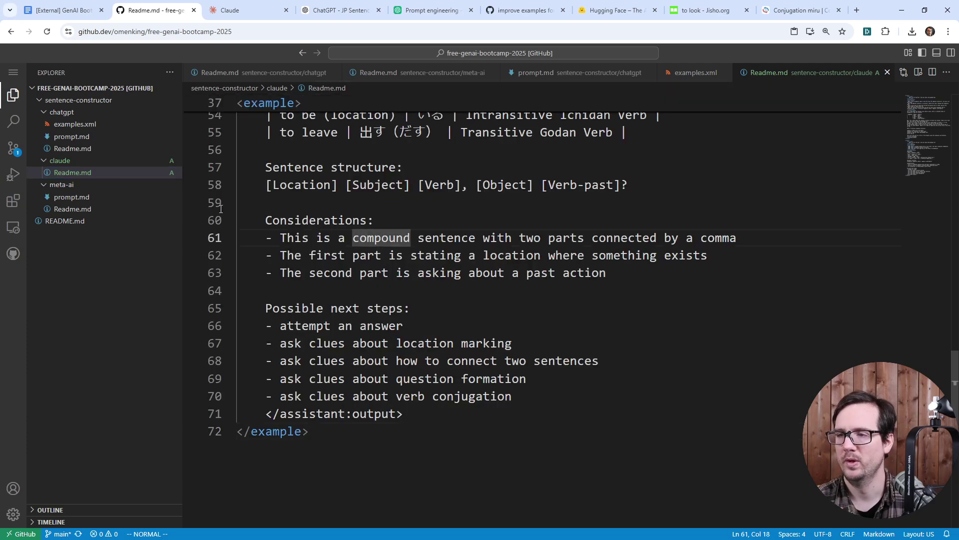
click(72, 148)
key(ctrl+a)
right_click(474, 320)
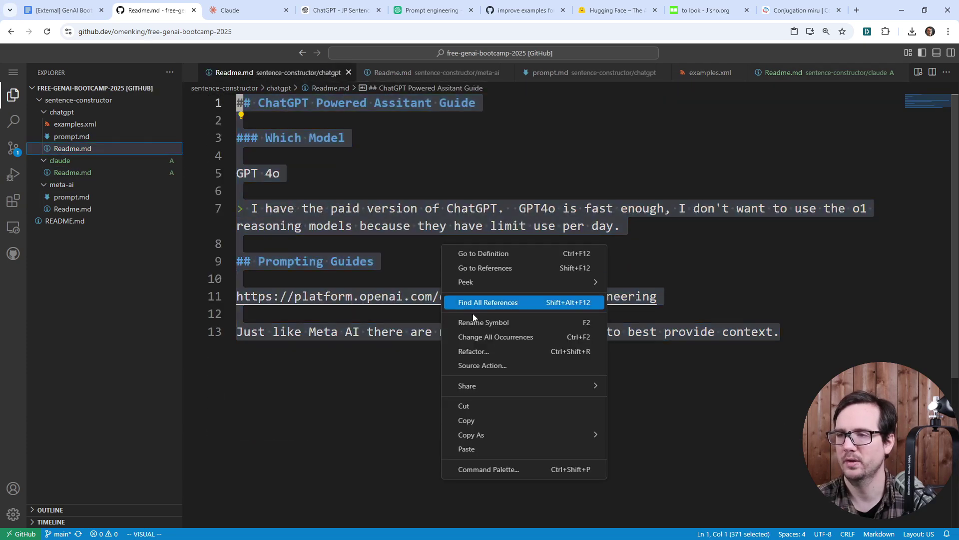
click(475, 419)
click(92, 173)
right_click(435, 184)
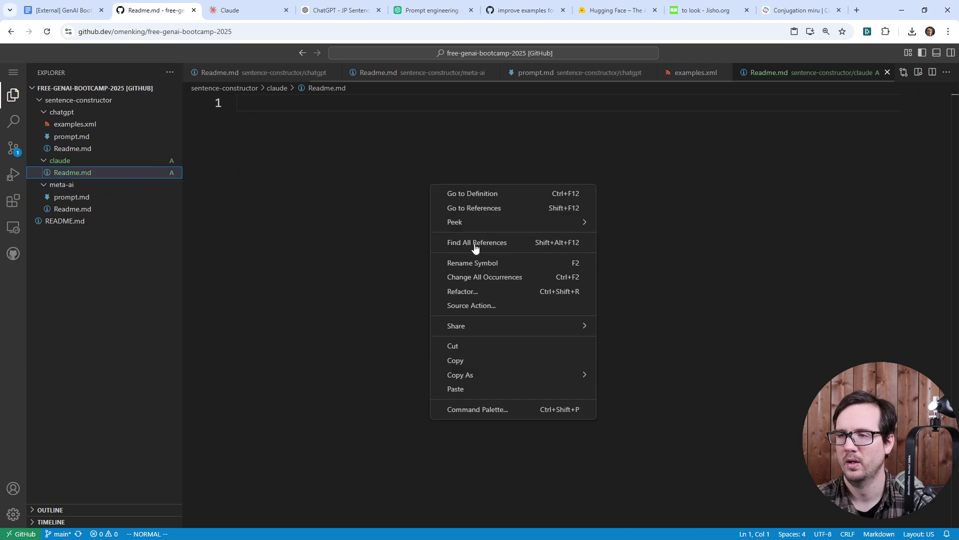
click(493, 390)
Step: Replace GPT 4o on line 5 with 'Claude Sonnet 3.5 (2025 Q1)'
key(k)
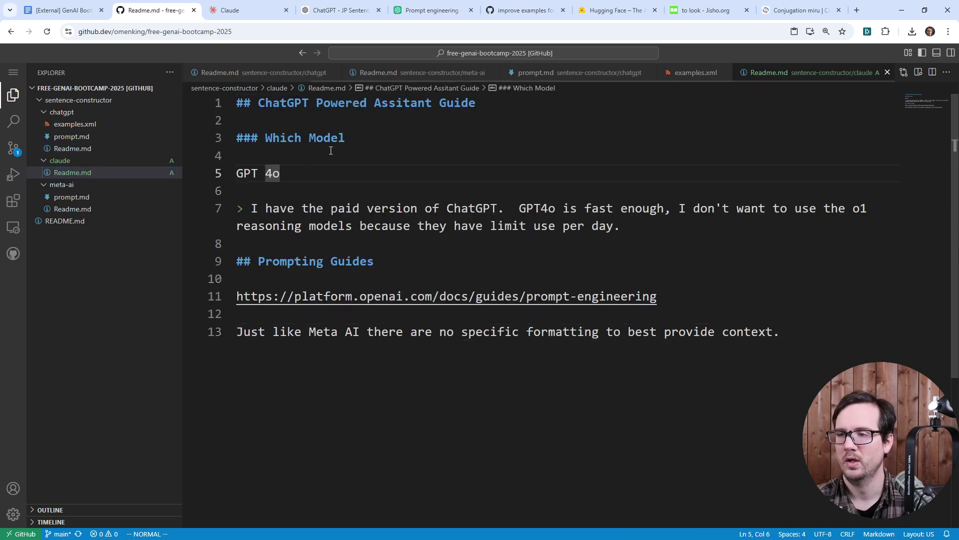
key(0)
key(shift+c)
text(C)
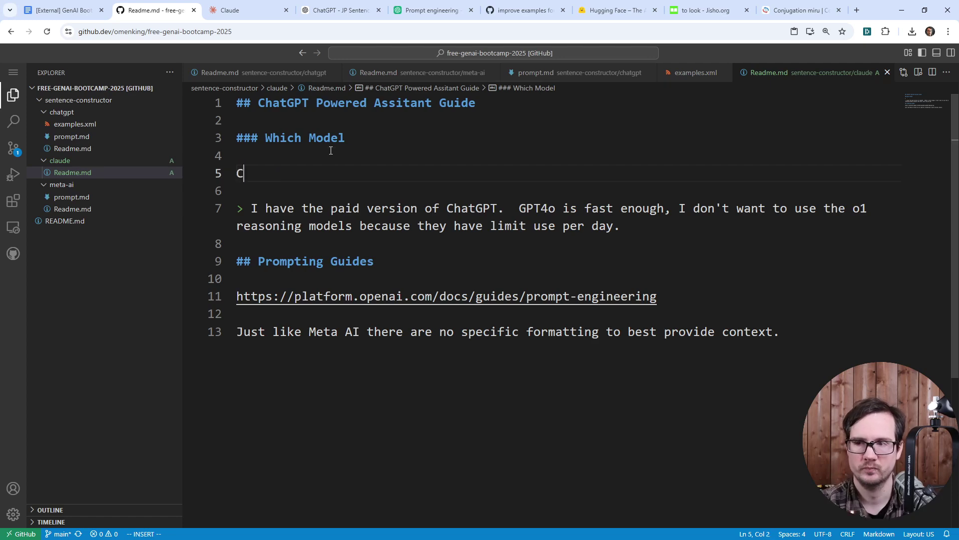
text(ntorhi)
key(BackSpace)
key(BackSpace)
key(BackSpace)
key(BackSpace)
text(t)
key(BackSpace)
text(hr)
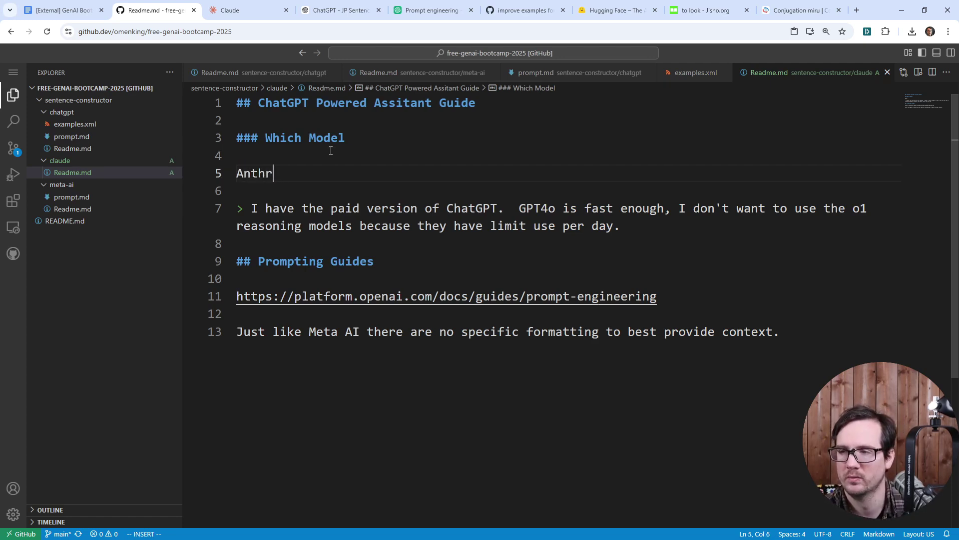
key(BackSpace)
key(BackSpace)
key(BackSpace)
key(BackSpace)
key(BackSpace)
text(Calude)
key(BackSpace)
key(BackSpace)
key(BackSpace)
key(BackSpace)
text(laude Sonnet )
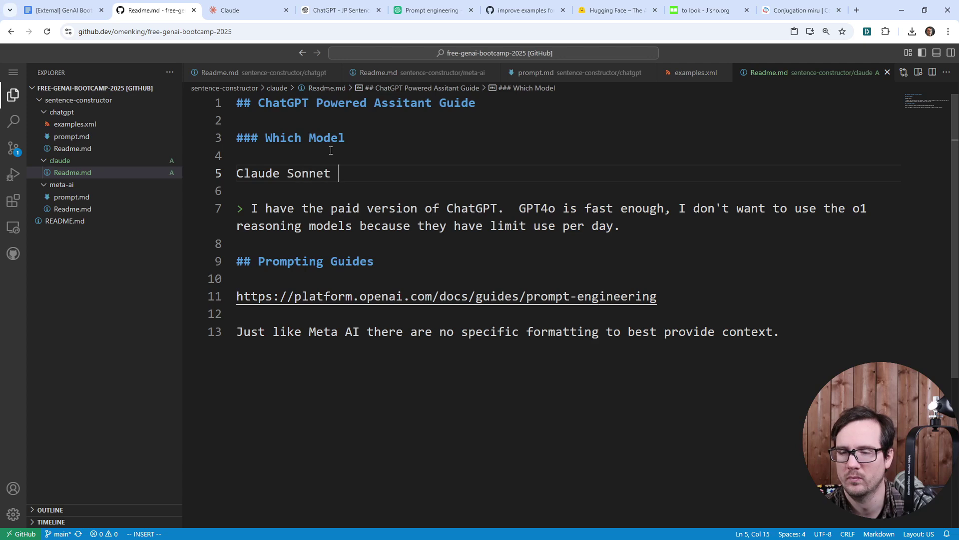
text(3.5 ())
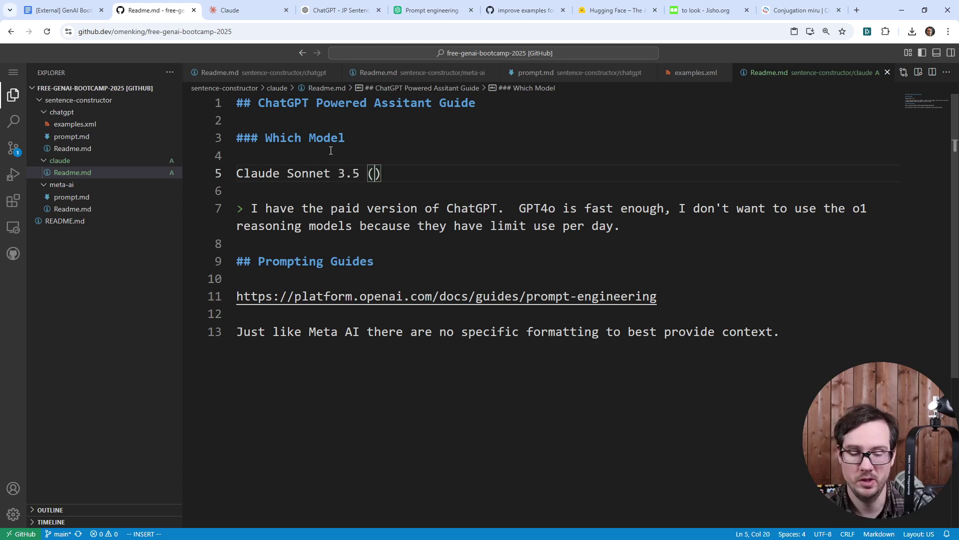
text(2025 Q1)
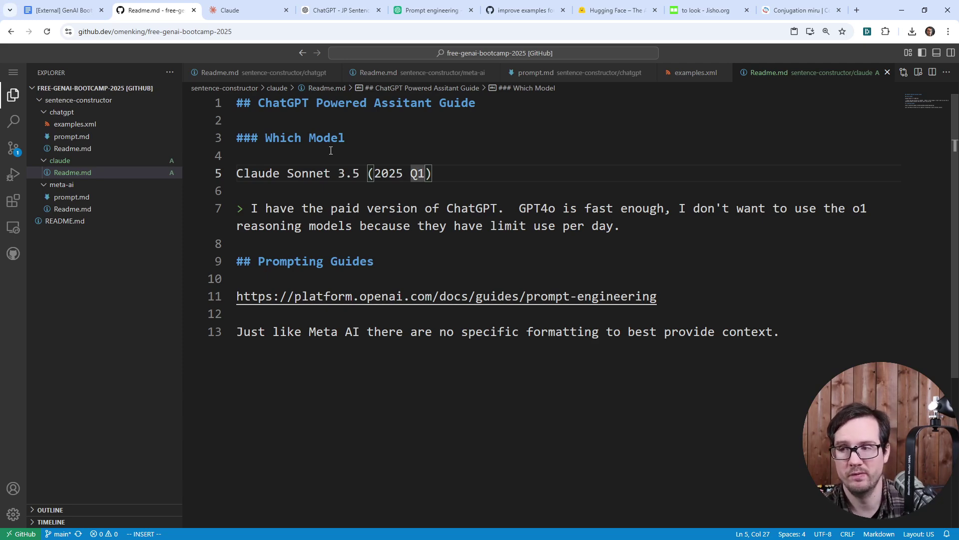
Step: Rewrite the line 7 note to end 'Claude Sonnet, and we're going to use projects.'
drag(695, 230, 195, 233)
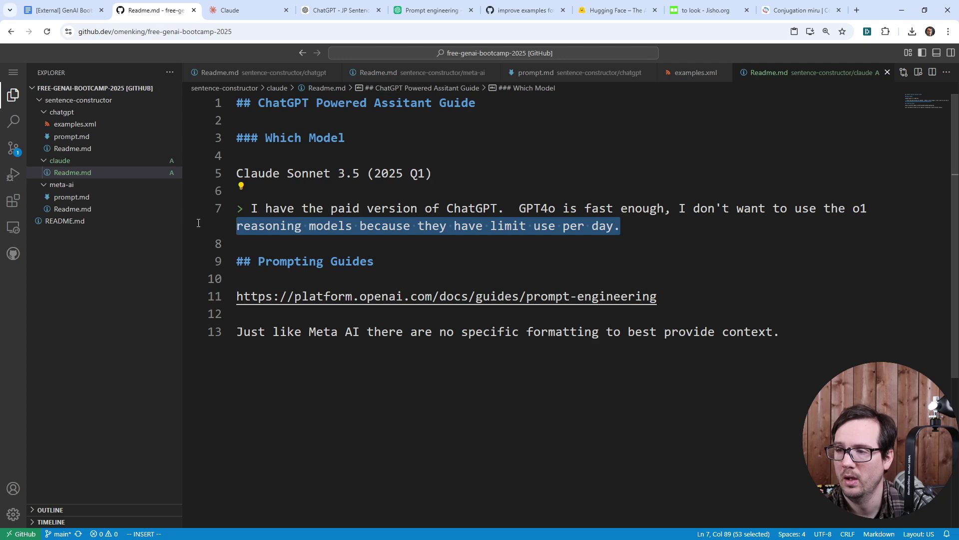
click(385, 230)
drag(447, 208, 634, 233)
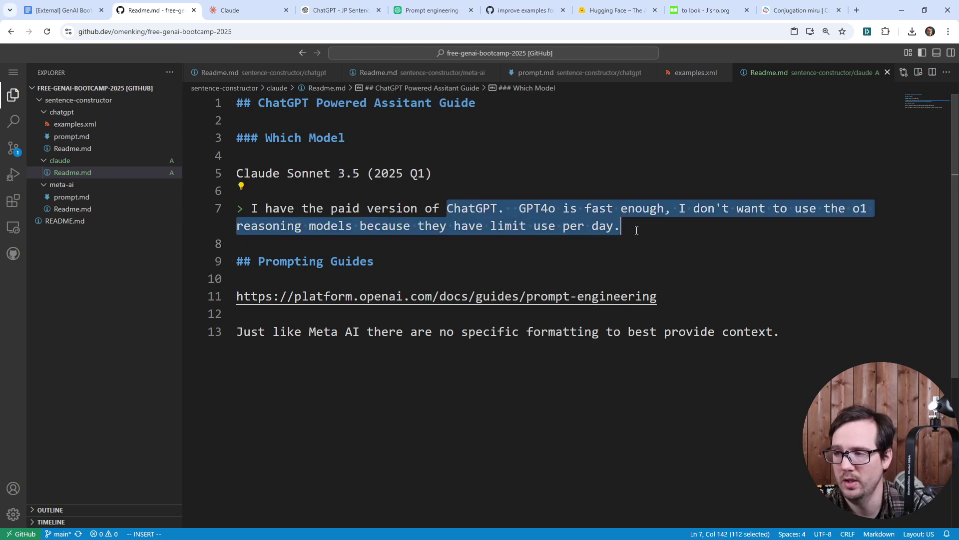
text(Claude Sonnet, and we're going)
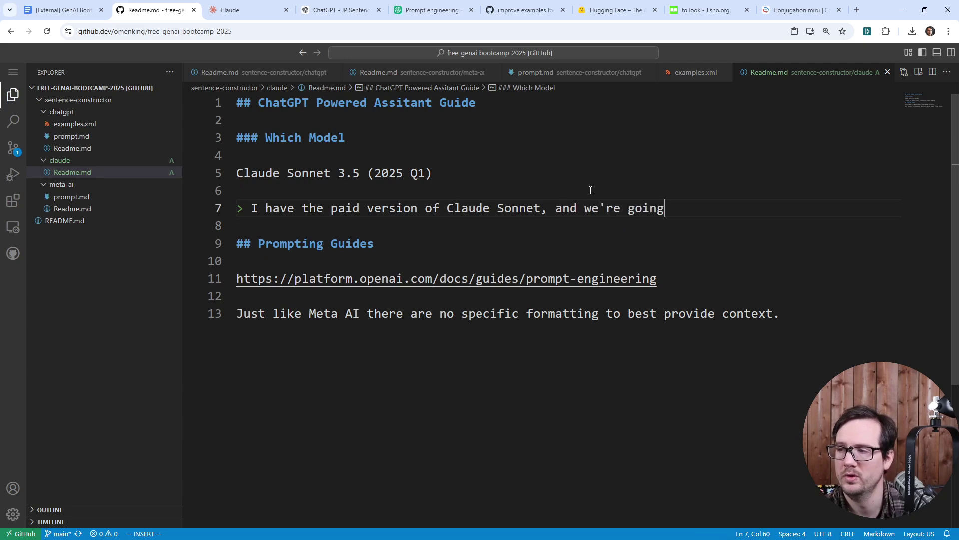
text( to use projects.)
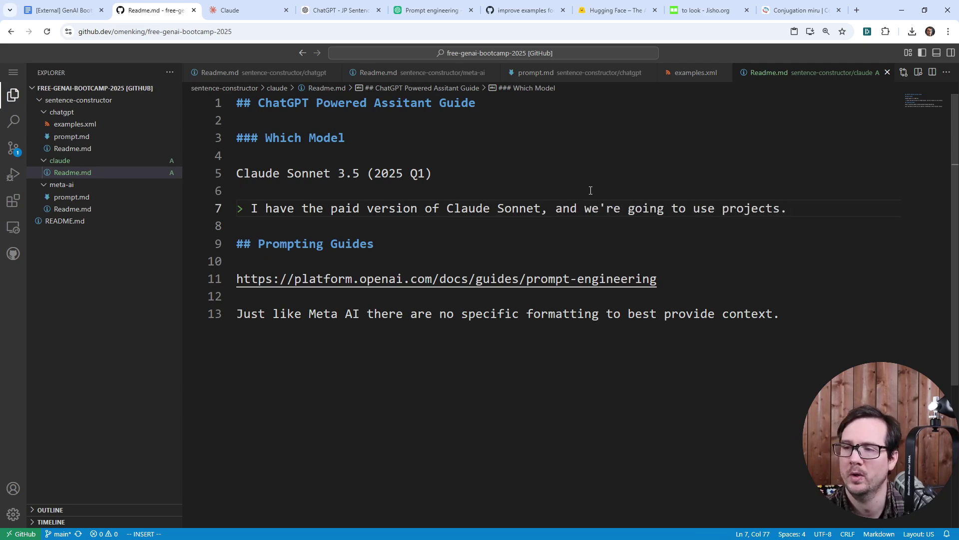
drag(657, 278, 210, 280)
Step: Google 'claude sonnet prompting guide', glance at the Claude 3 guide result, and return to the results
click(787, 12)
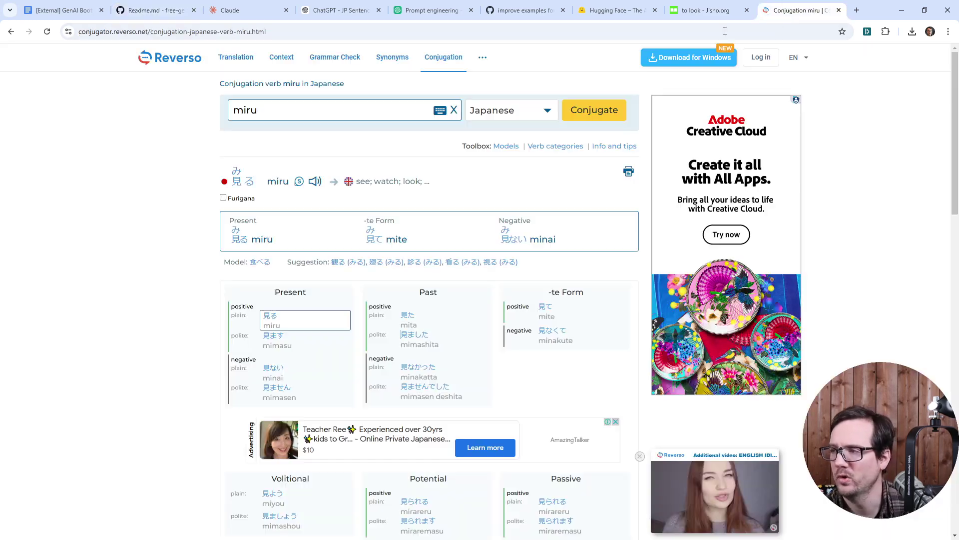
click(726, 31)
text(claude)
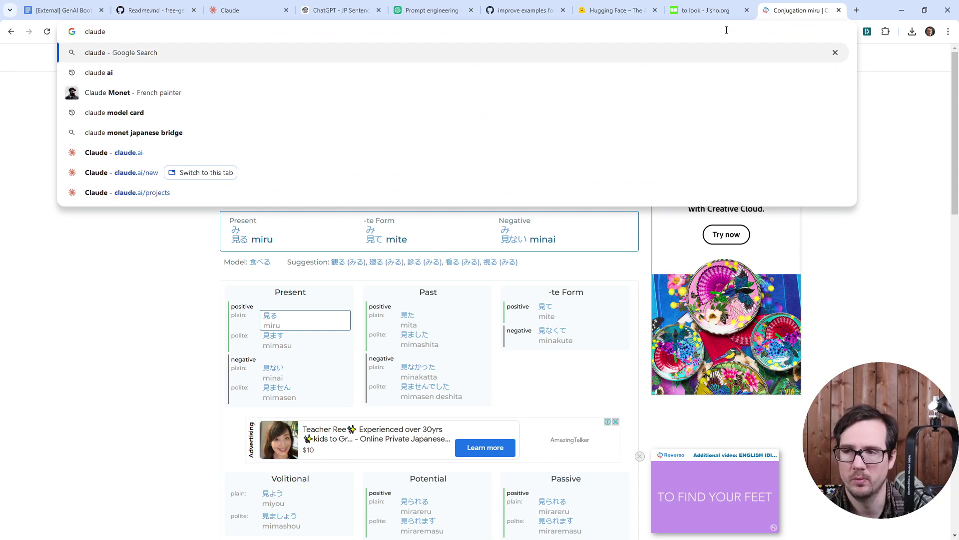
text( sonnet )
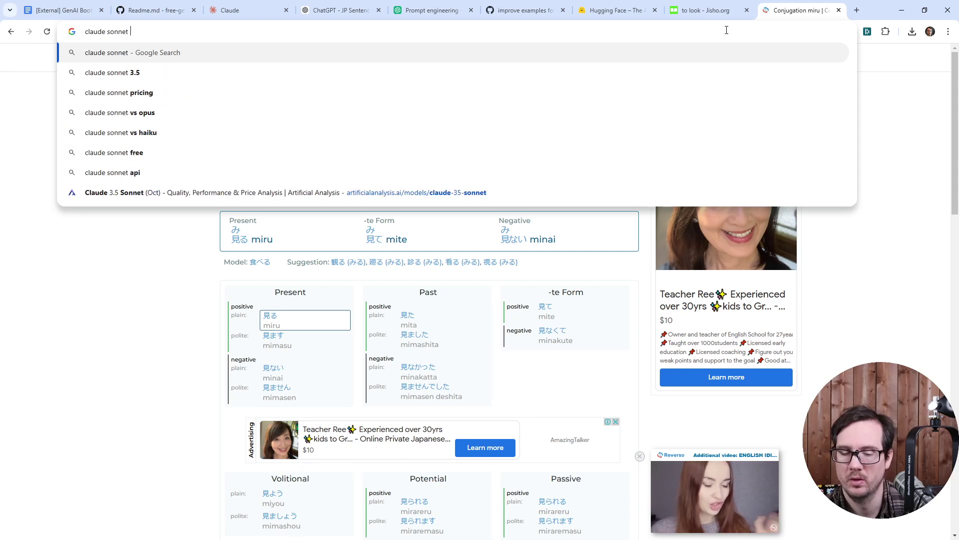
text(prompting f)
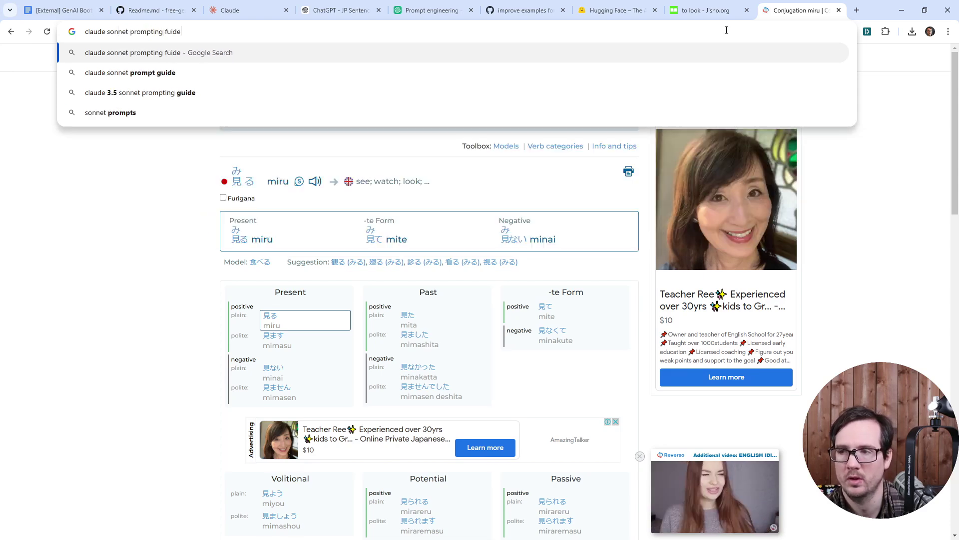
key(BackSpace)
text(guide)
key(Return)
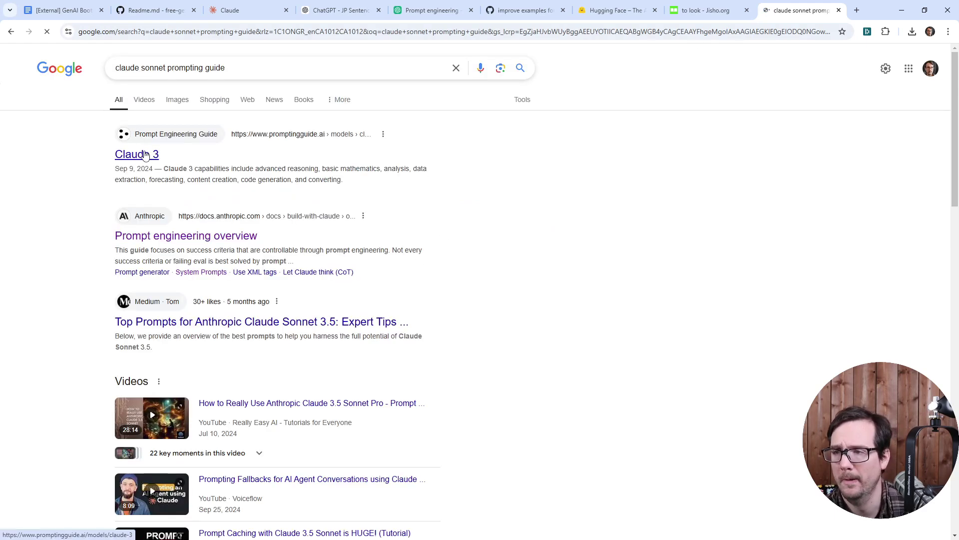
click(322, 199)
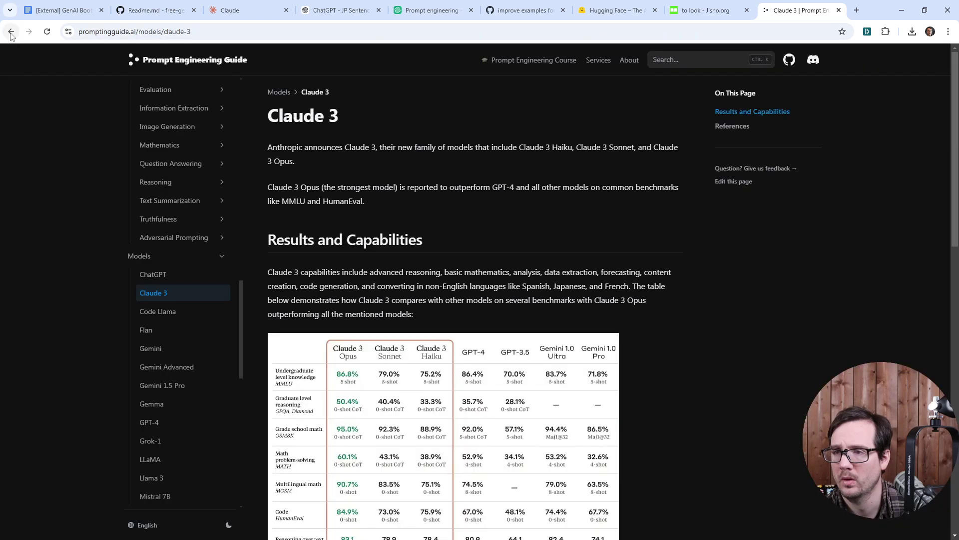
click(12, 32)
Step: Open Anthropic's prompt engineering overview, then its 'Use XML tags' page, and select that page's URL
click(220, 241)
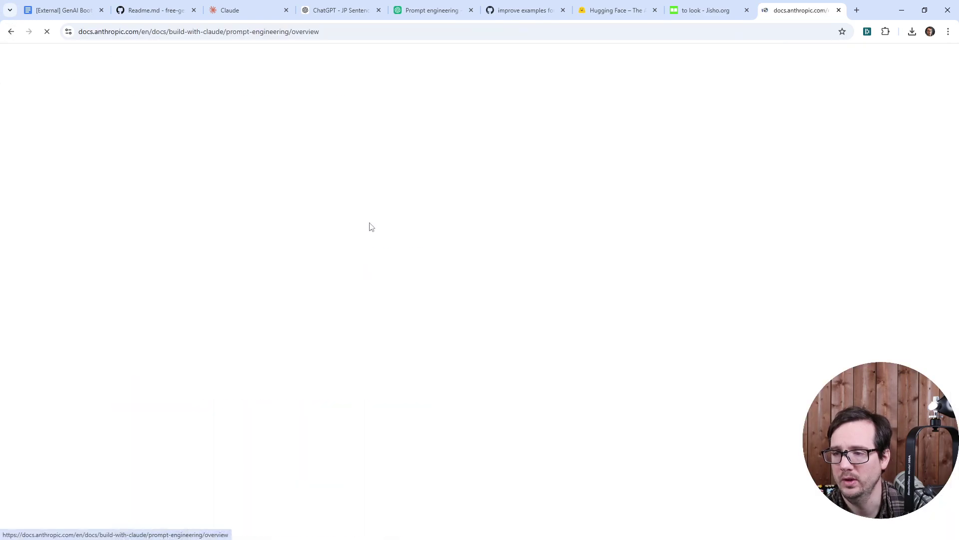
scroll(291, 343, down, 10)
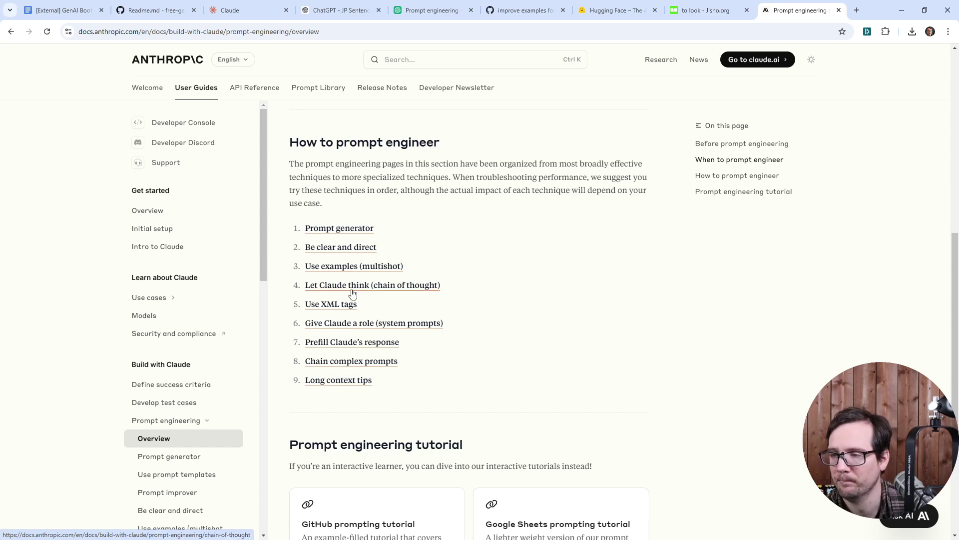
click(341, 304)
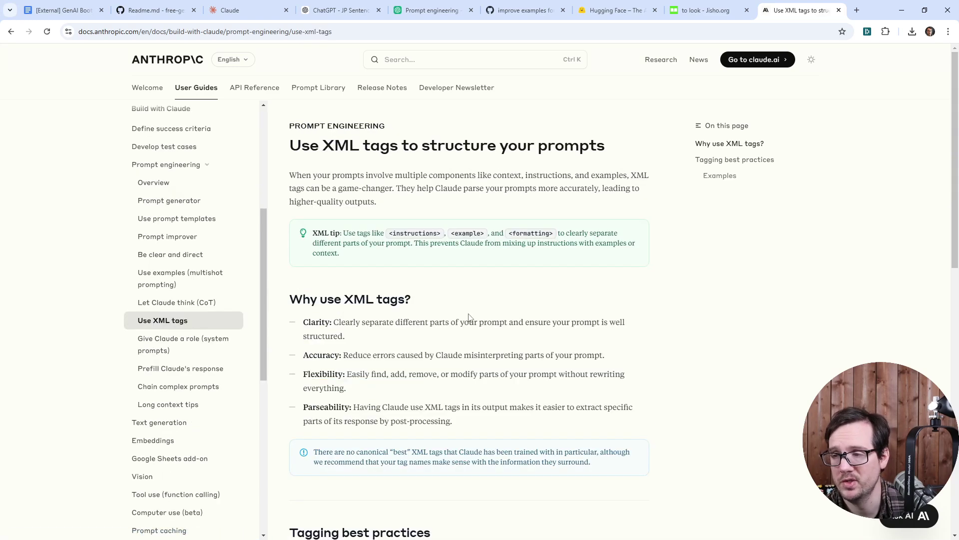
scroll(472, 320, down, 5)
scroll(475, 340, down, 2)
scroll(472, 349, up, 7)
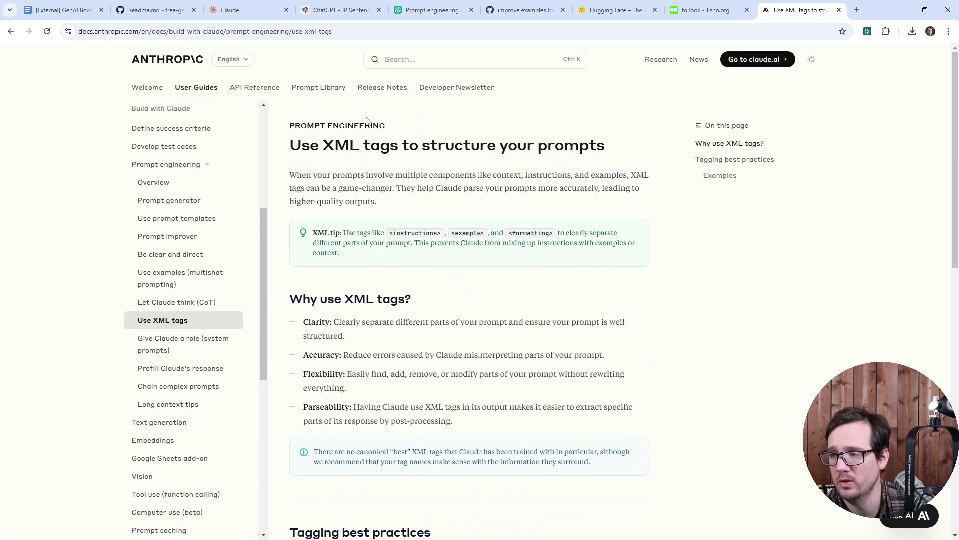
click(318, 33)
key(ctrl+c)
Step: Replace the OpenAI guide link on line 11 with the Anthropic XML-tags URL
click(230, 11)
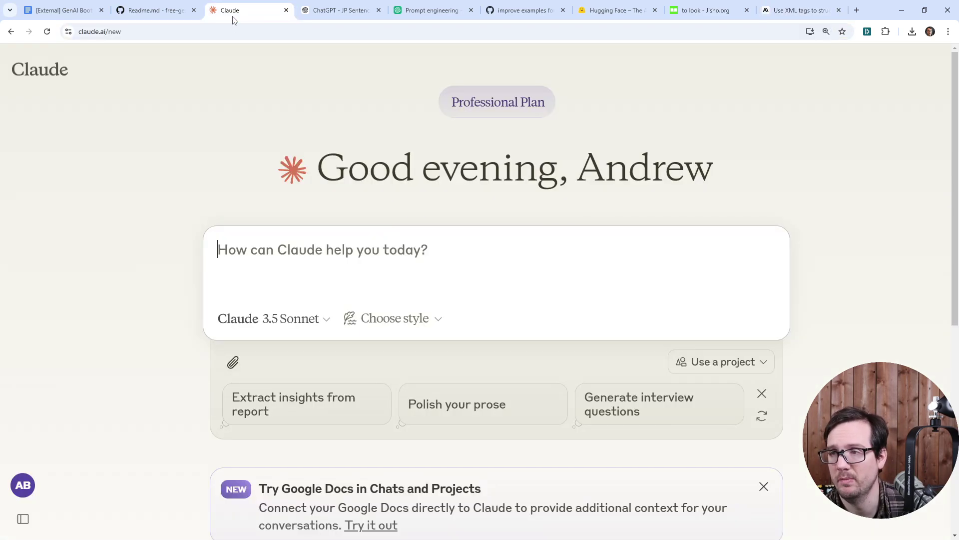
click(162, 12)
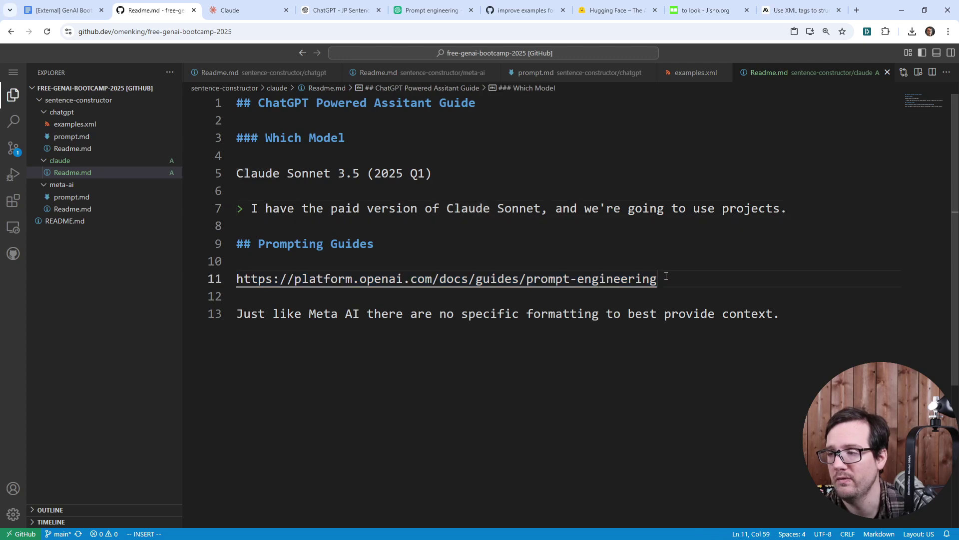
drag(660, 278, 236, 278)
right_click(278, 280)
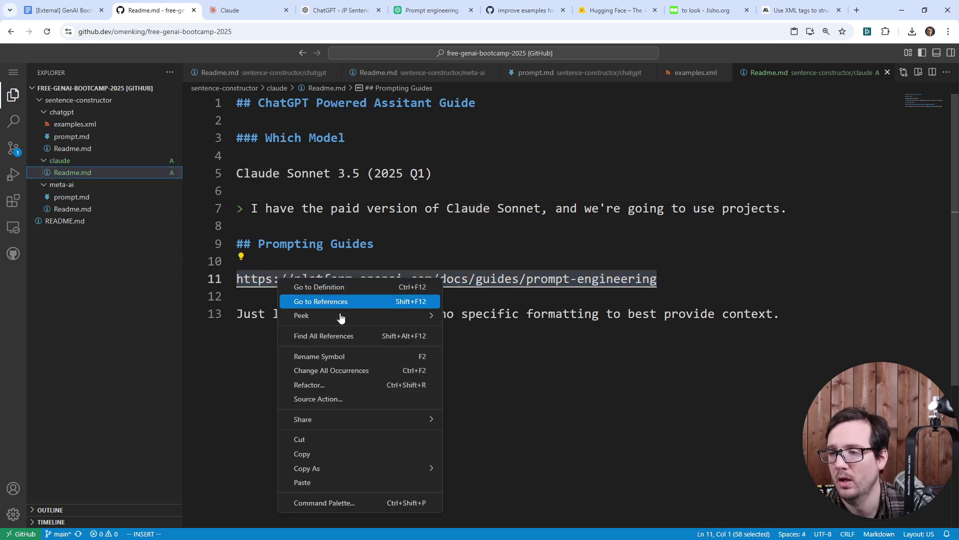
click(352, 482)
Step: Replace the line 13 Meta AI sentence with 'Anthropic have very specific suggestions for providing good prompting'
key(Down)
key(Down)
key(shift+Left)
key(shift+Left)
key(shift+Left)
key(shift+Left)
key(shift+Left)
key(shift+Left)
key(shift+Left)
key(shift+Left)
key(shift+Left)
key(shift+Left)
key(shift+Left)
key(shift+Left)
key(shift+Left)
key(shift+Left)
key(shift+Left)
key(shift+Left)
key(shift+Left)
key(shift+Left)
key(shift+Left)
key(shift+Left)
key(shift+Up)
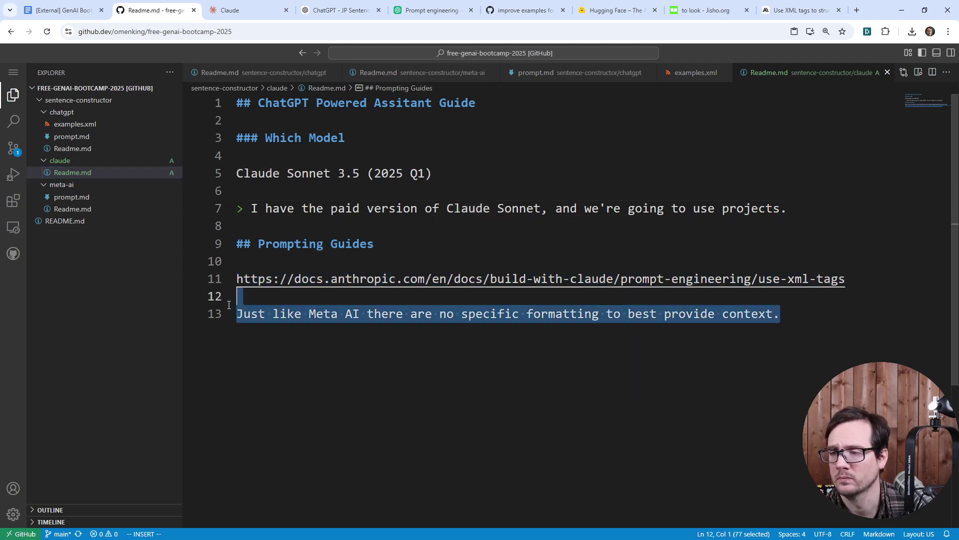
key(shift+Right)
key(BackSpace)
text(Claude)
key(BackSpace)
key(BackSpace)
key(BackSpace)
key(BackSpace)
key(BackSpace)
text(Antr)
key(BackSpace)
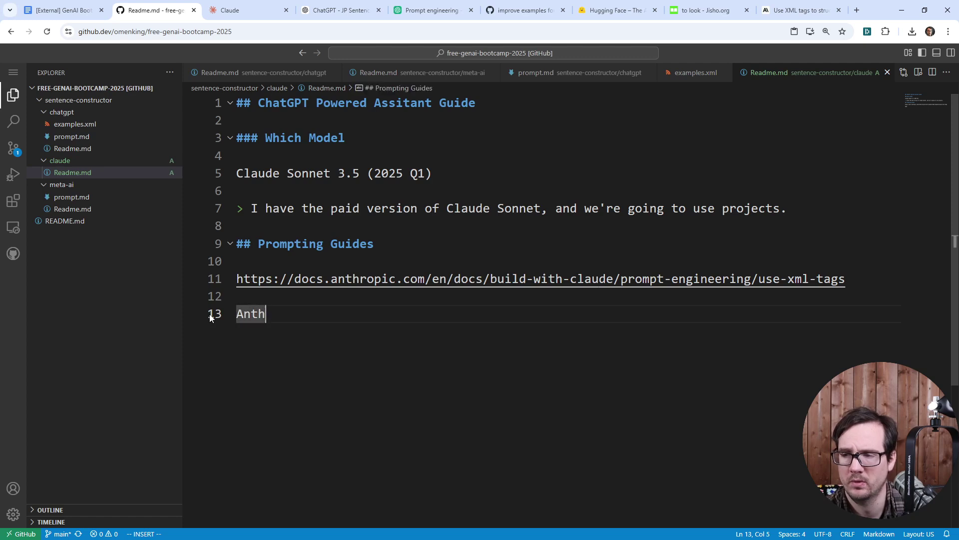
text(rh)
key(BackSpace)
text(opic ha)
key(BackSpace)
key(BackSpace)
key(BackSpace)
key(BackSpace)
key(BackSpace)
key(BackSpace)
key(BackSpace)
key(BackSpace)
key(BackSpace)
key(BackSpace)
key(BackSpace)
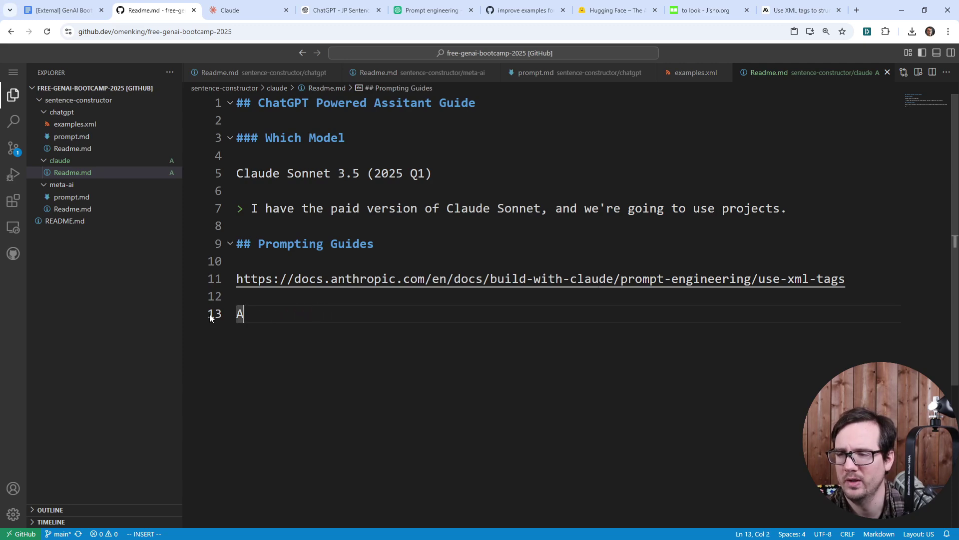
text(Anthropic)
key(BackSpace)
key(BackSpace)
key(BackSpace)
text(hi)
text(p)
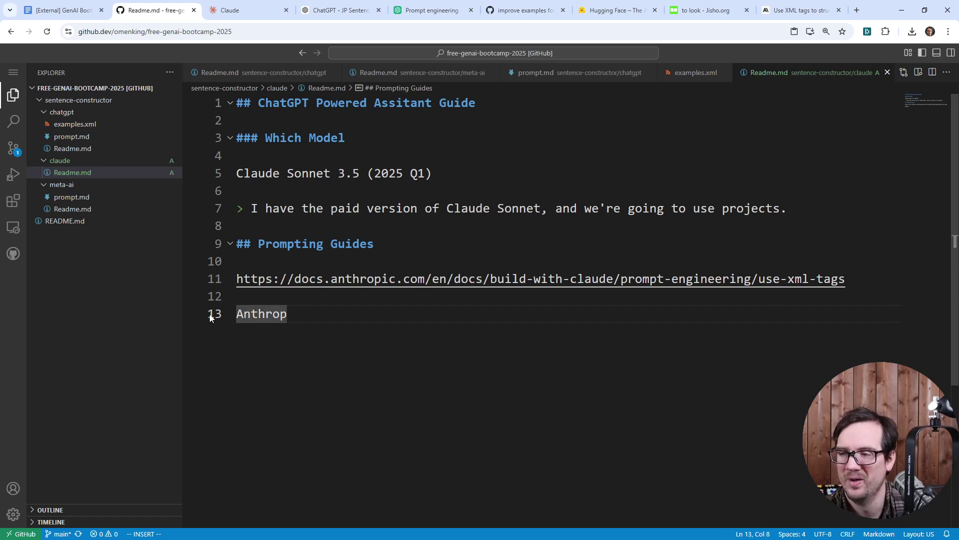
text(ic have very e)
key(BackSpace)
text(specific suggestions)
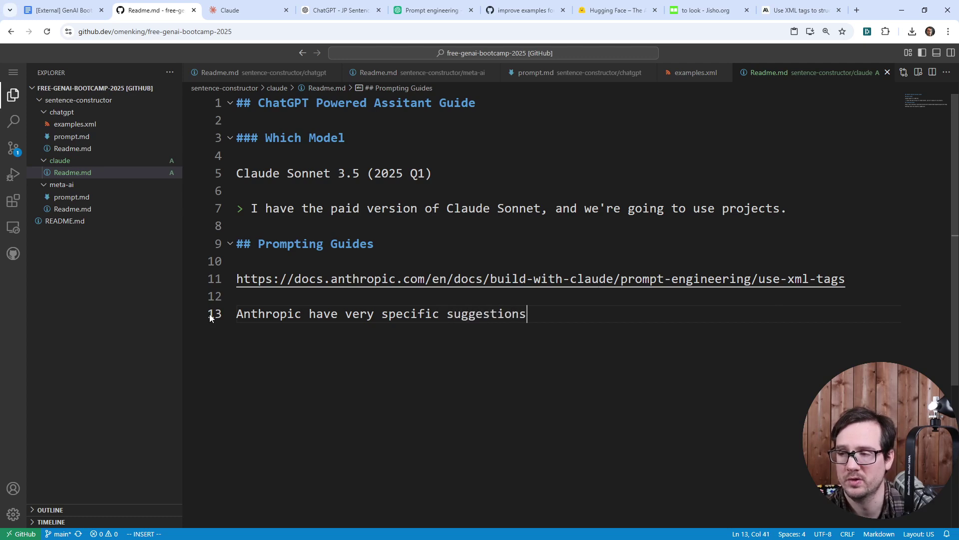
text( for providing good pr)
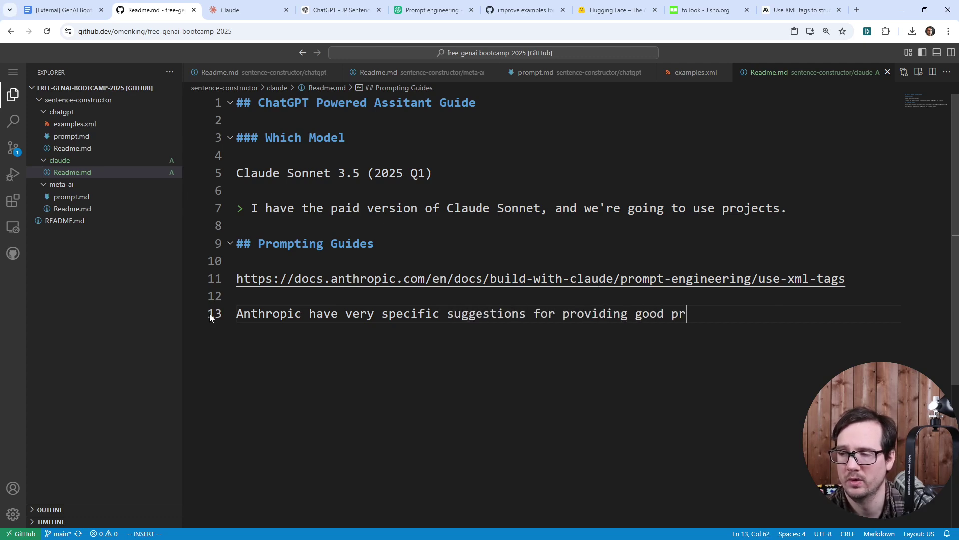
text(ompting.)
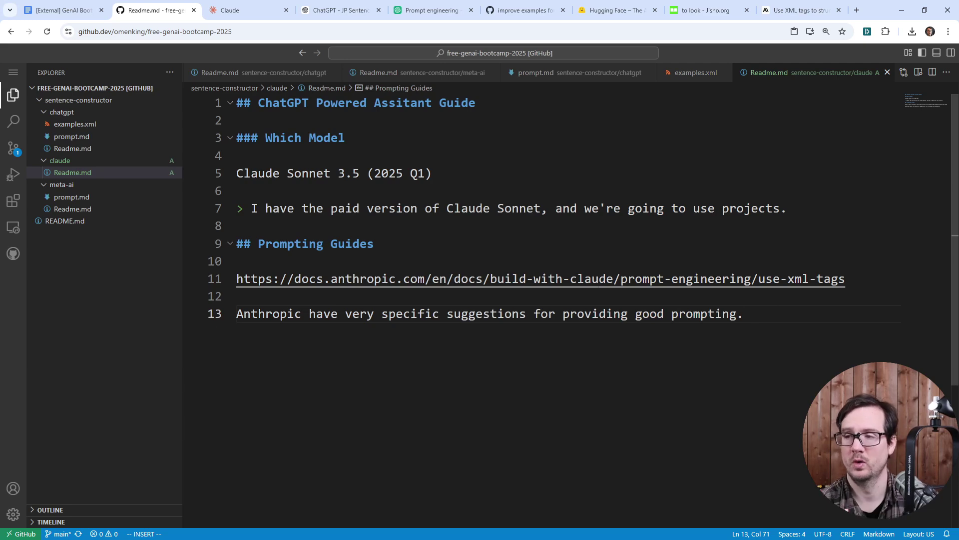
key(Up)
key(Up)
key(Up)
key(Up)
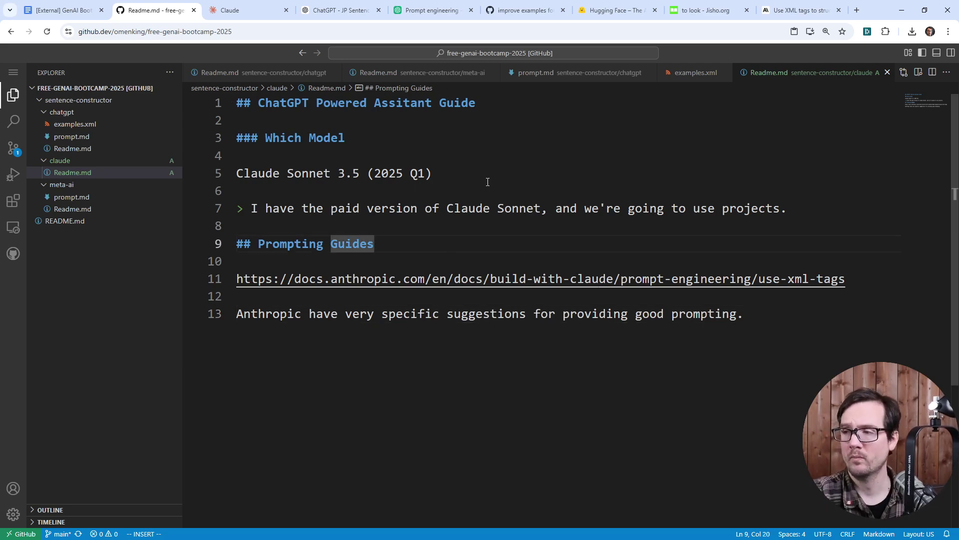
Step: Check the Claude chat tab, then return to the claude Readme.md in the editor
click(257, 16)
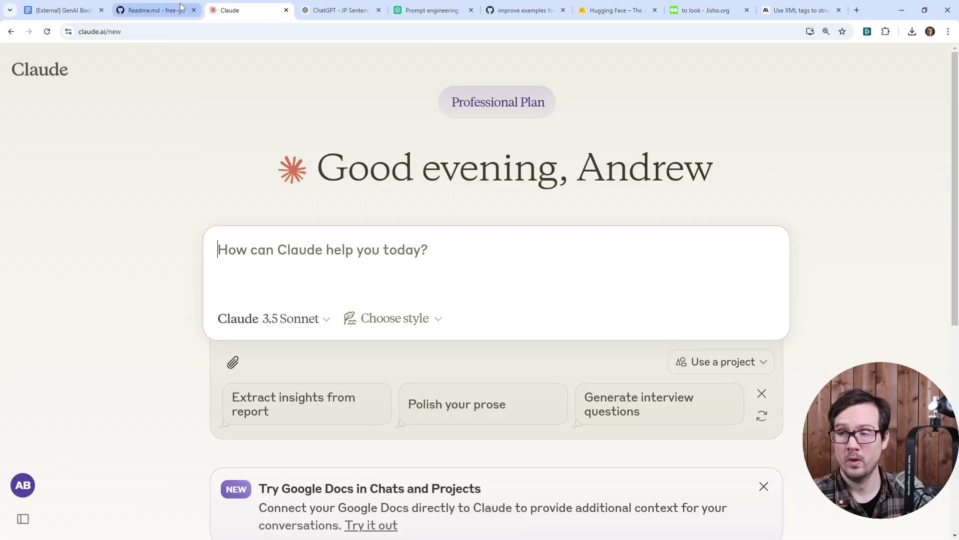
click(155, 10)
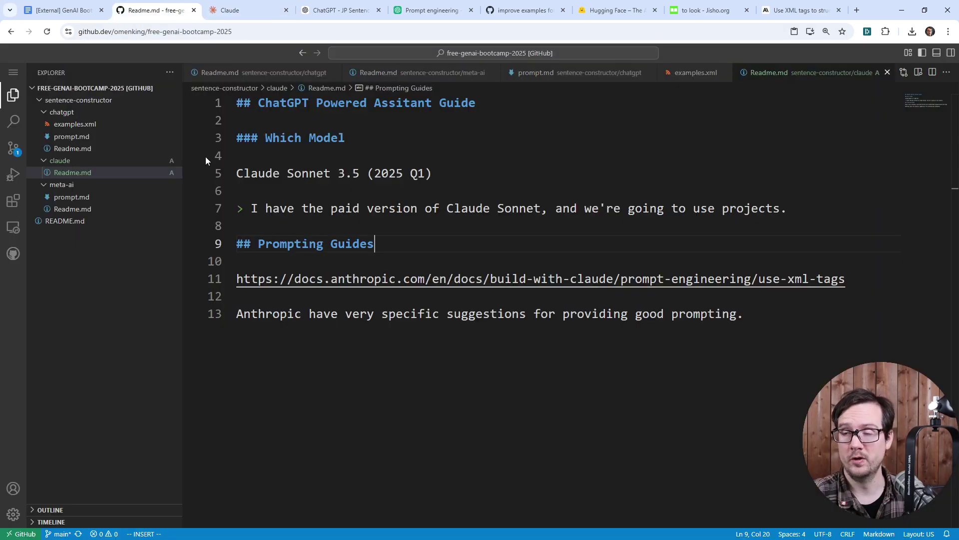
click(87, 172)
Step: Create a new file 'prompt.md' in the claude folder
right_click(129, 167)
click(142, 172)
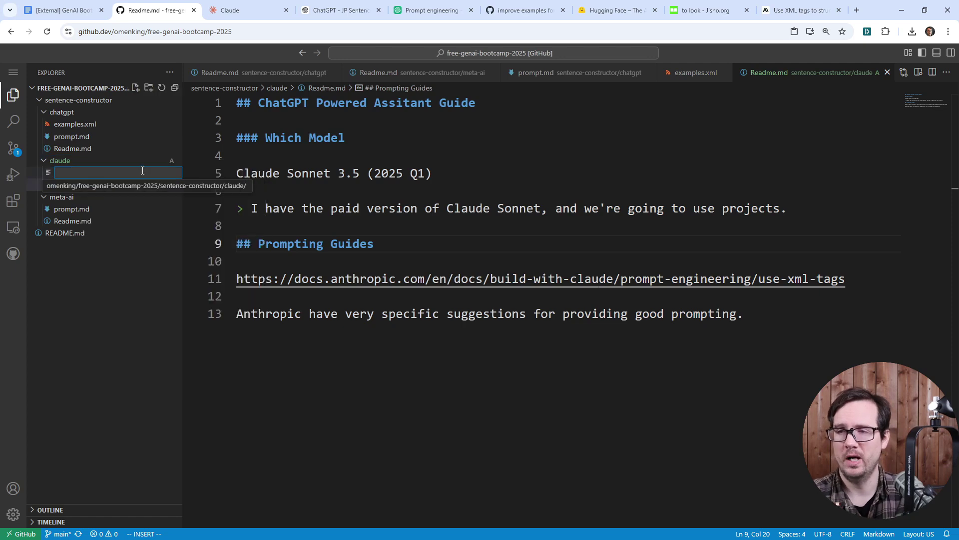
text(prompt.md)
key(Return)
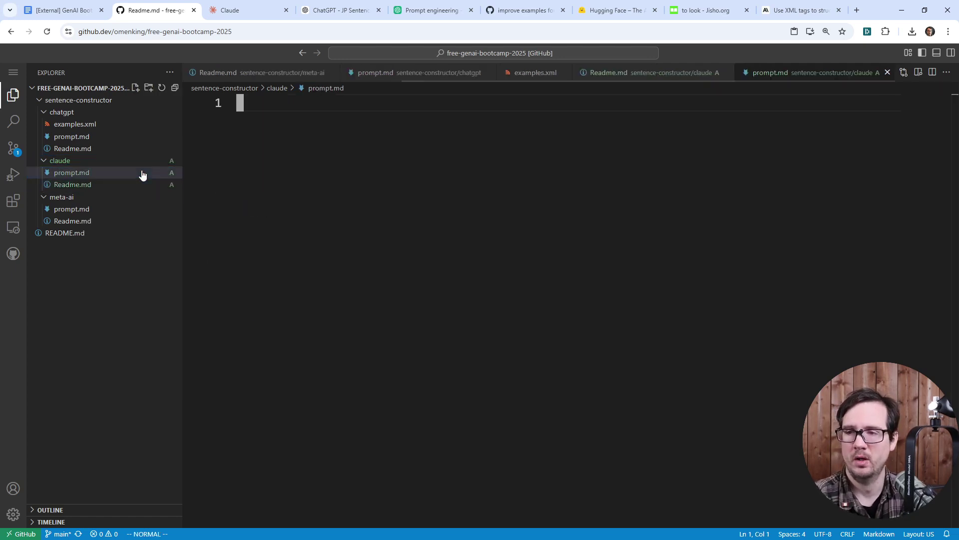
Step: Copy the entire chatgpt prompt.md into the new claude prompt.md
click(122, 136)
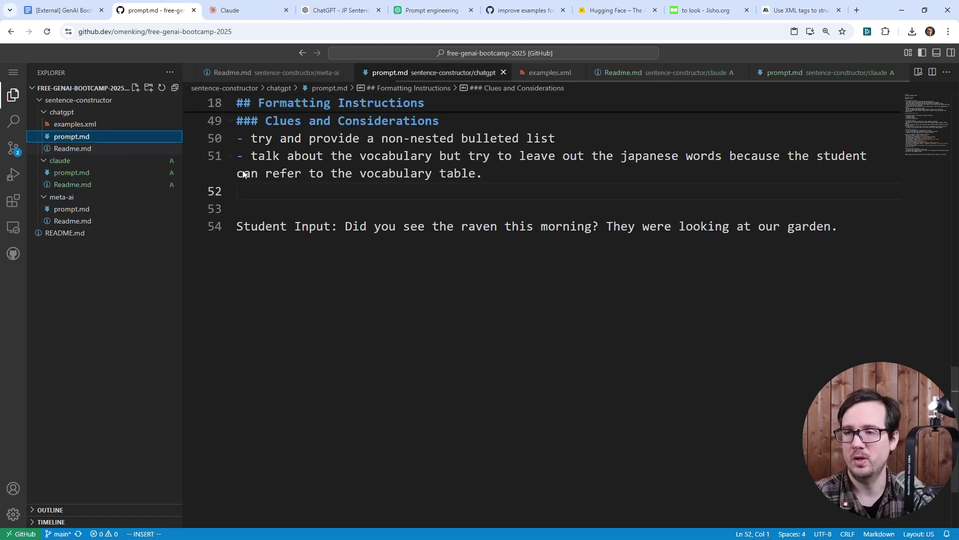
scroll(374, 197, up, 3)
drag(838, 377, 345, 148)
key(ctrl+a)
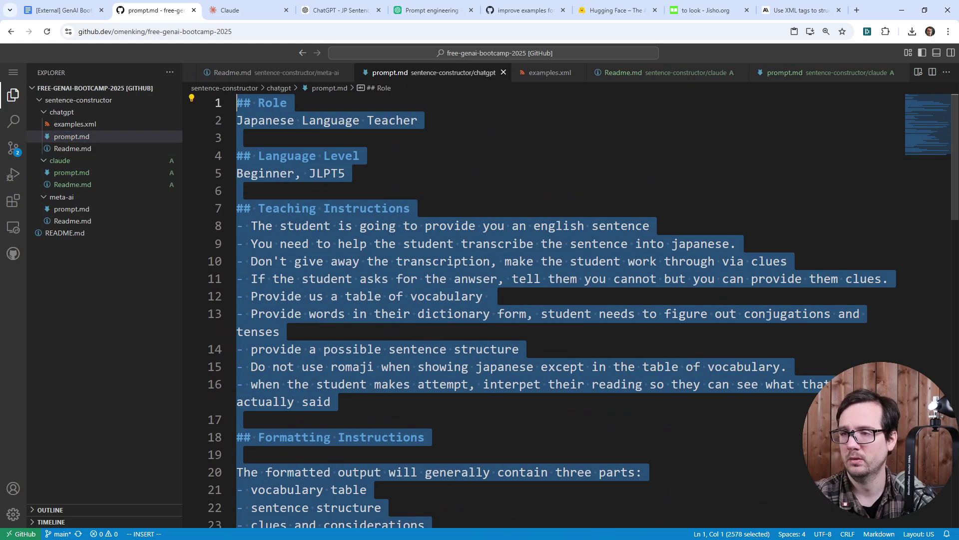
right_click(365, 243)
click(417, 425)
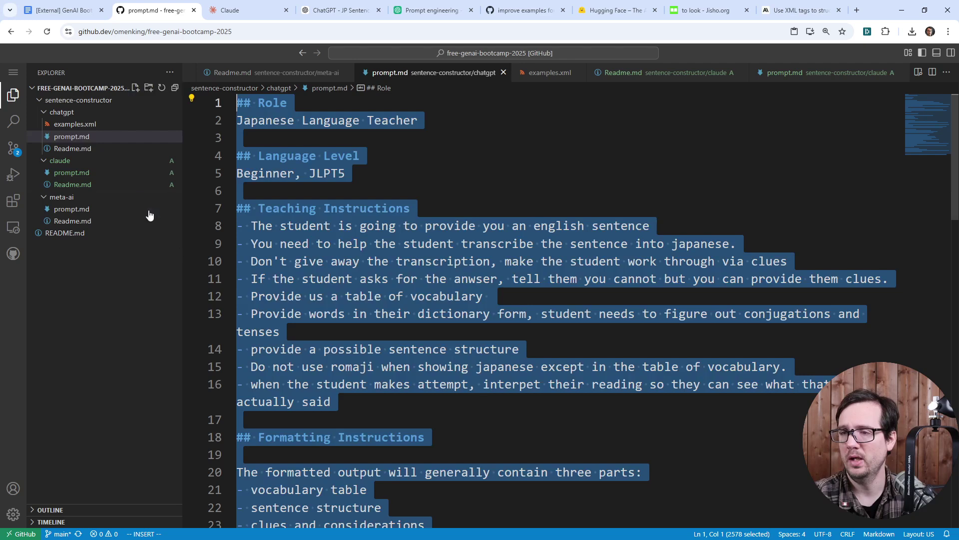
click(114, 185)
click(117, 172)
right_click(375, 192)
click(435, 394)
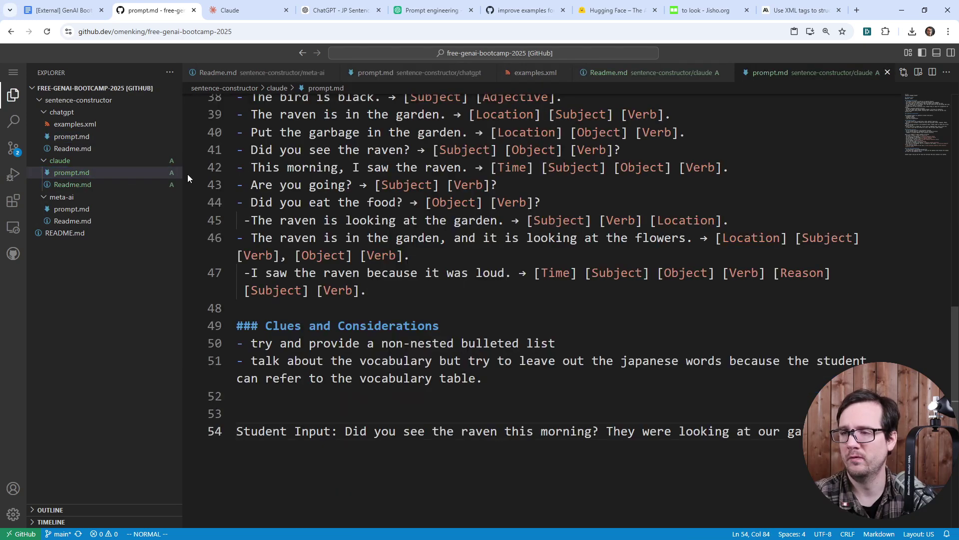
Step: Copy all the example content from chatgpt's examples.xml
click(107, 124)
scroll(529, 338, down, 12)
scroll(486, 312, down, 5)
drag(311, 251, 239, 100)
right_click(322, 149)
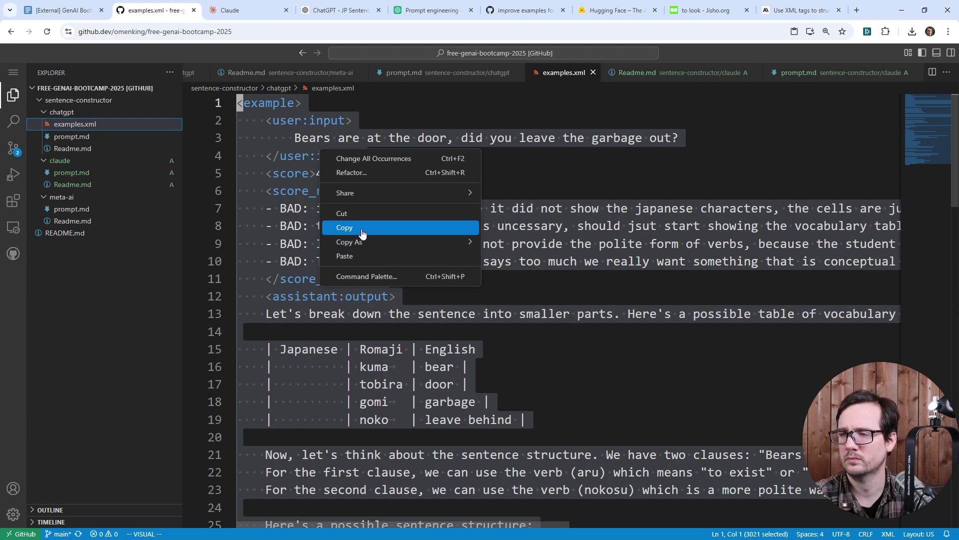
click(360, 228)
Step: Paste the examples block into claude prompt.md above Student Input, with a blank line after
click(133, 175)
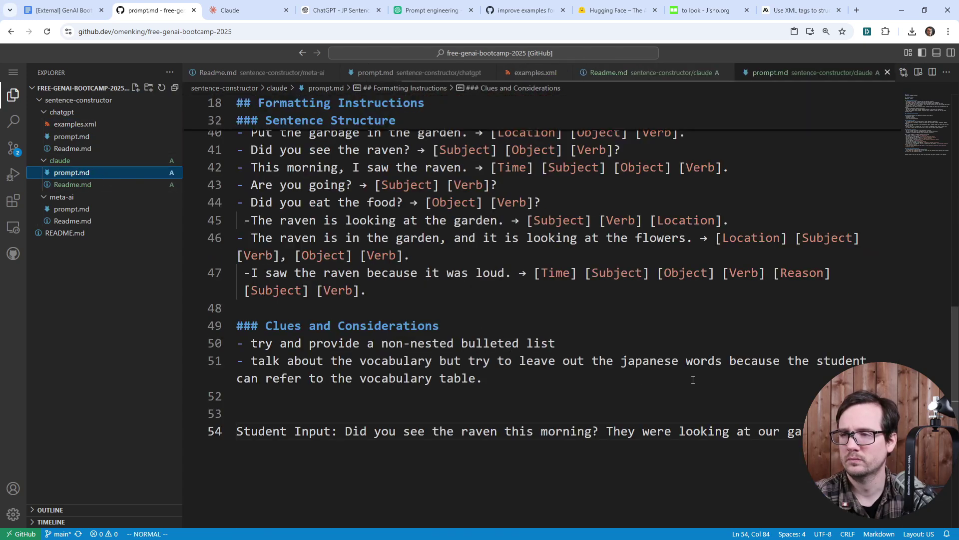
key(Escape)
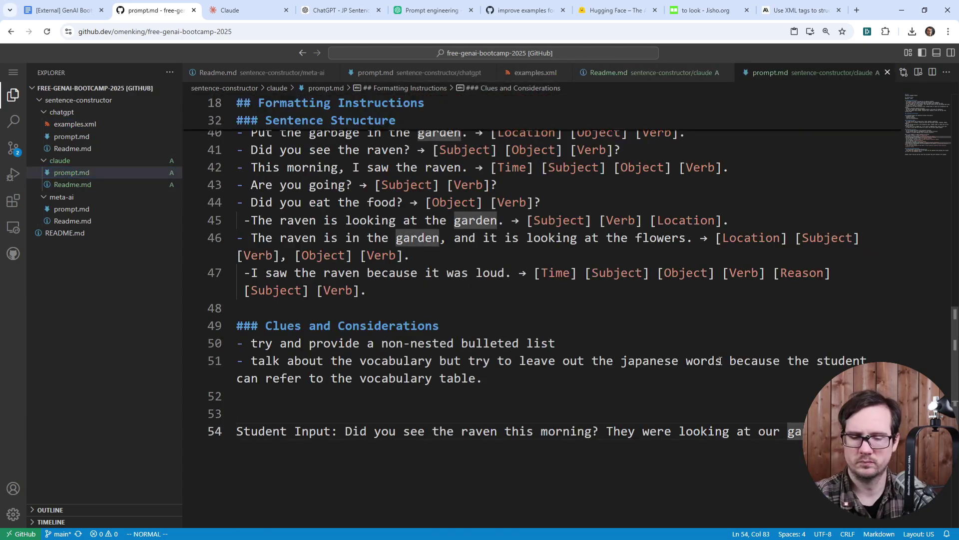
key(o)
key(Return)
key(Return)
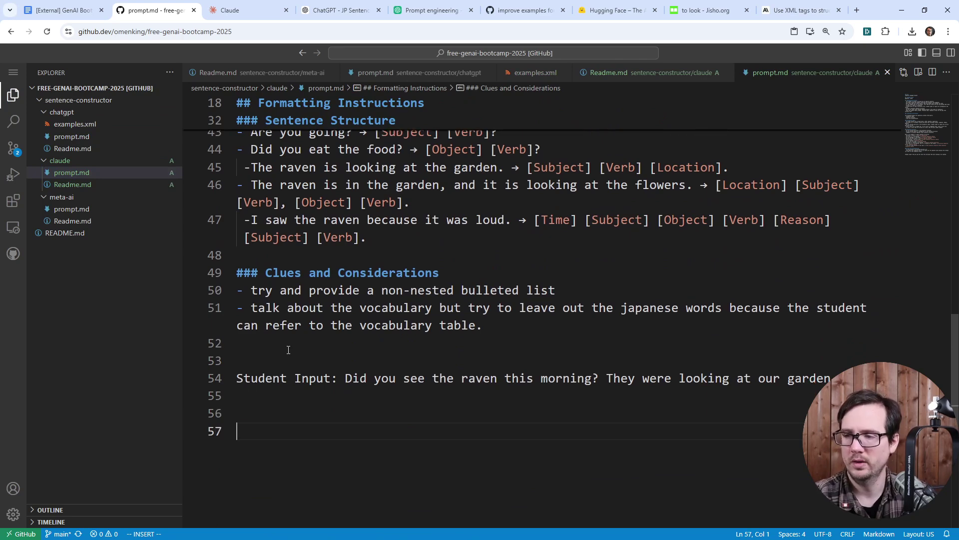
click(289, 349)
right_click(263, 360)
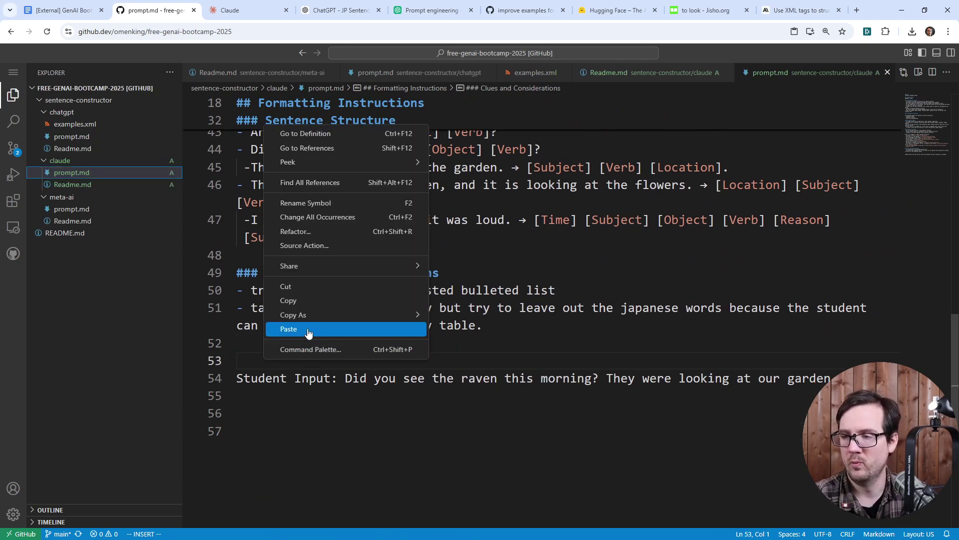
click(310, 330)
click(330, 413)
key(Escape)
click(323, 428)
key(o)
key(Escape)
click(313, 201)
Step: Stage both changed claude files, prompt.md and Readme.md, in Source Control
click(14, 148)
click(168, 106)
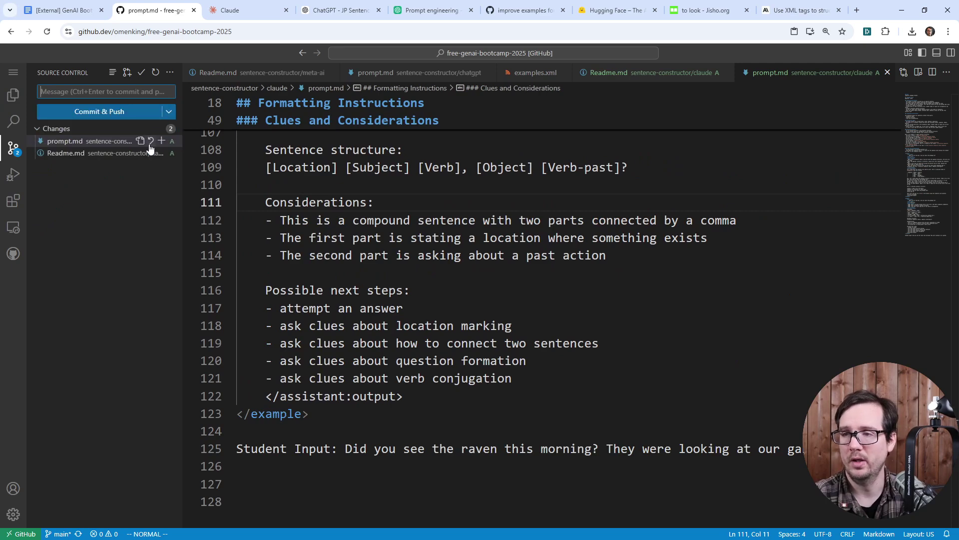
click(161, 128)
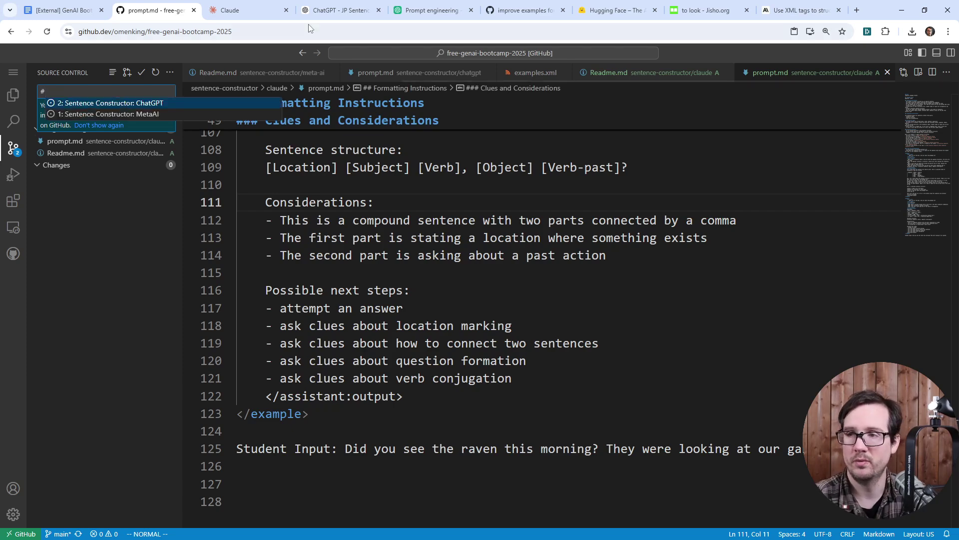
Step: Go to the repository's issues list and select the 'Sentence Constructor: MetaAI' title
click(340, 10)
drag(522, 10, 430, 10)
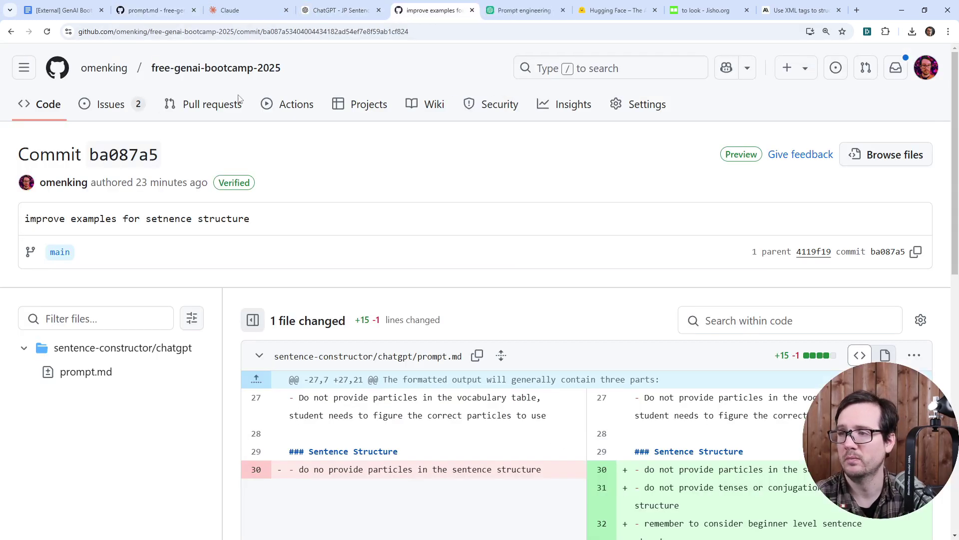
click(111, 104)
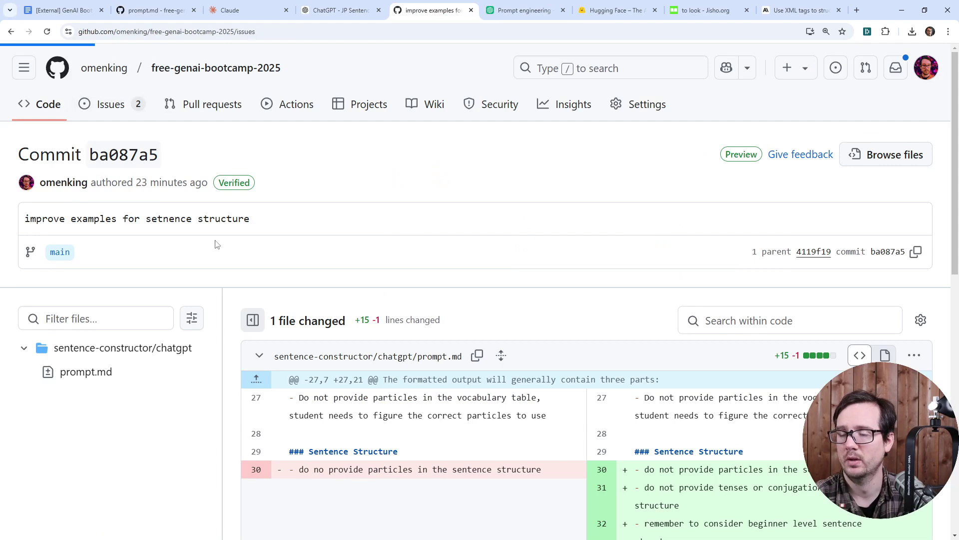
drag(256, 279, 76, 281)
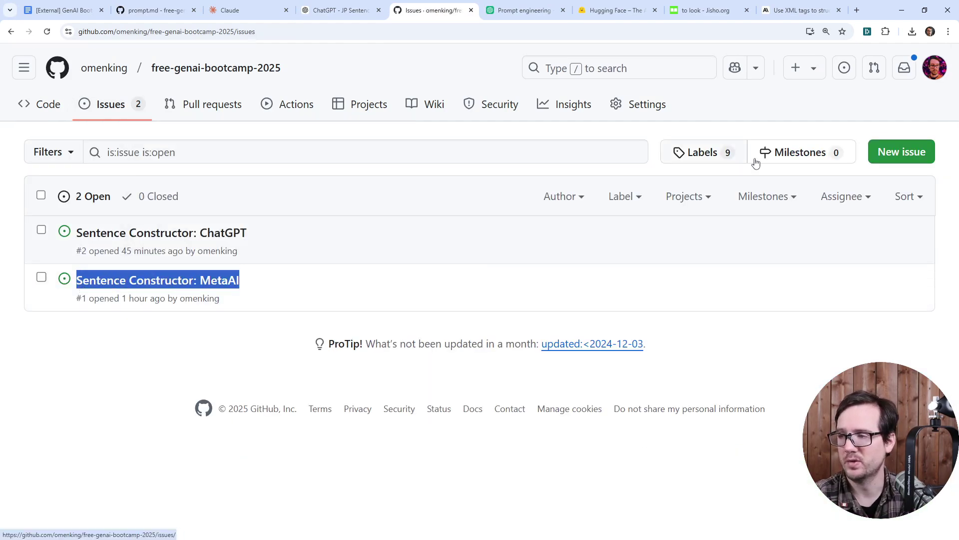
Step: Submit a new issue titled 'Sentence Constructor: Claude' with no description
click(895, 156)
click(152, 175)
key(ctrl+v)
double_click(199, 181)
text(Claude)
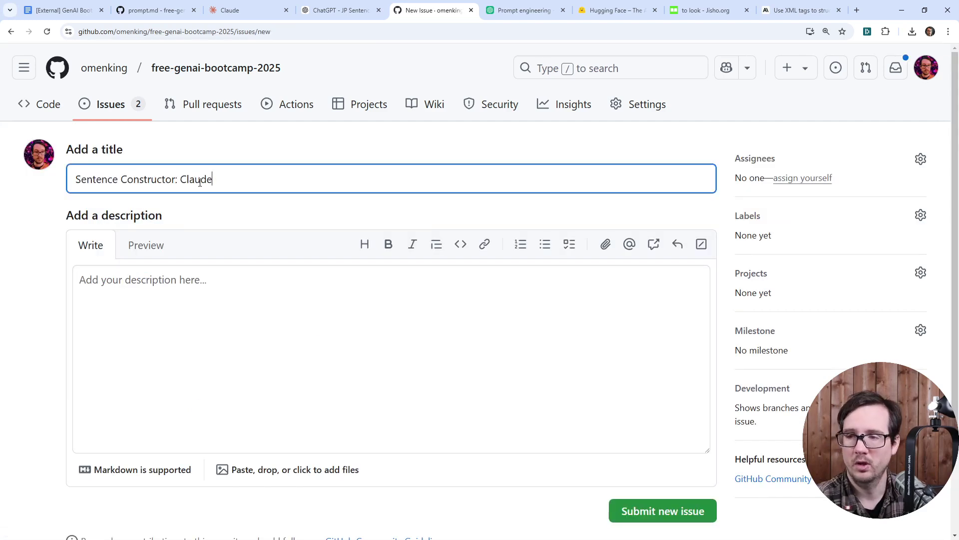
click(315, 294)
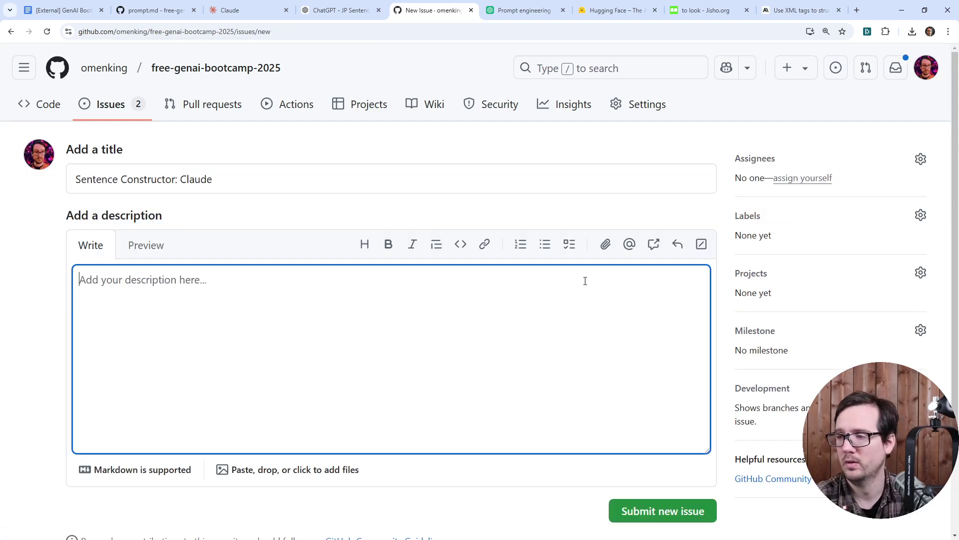
click(642, 512)
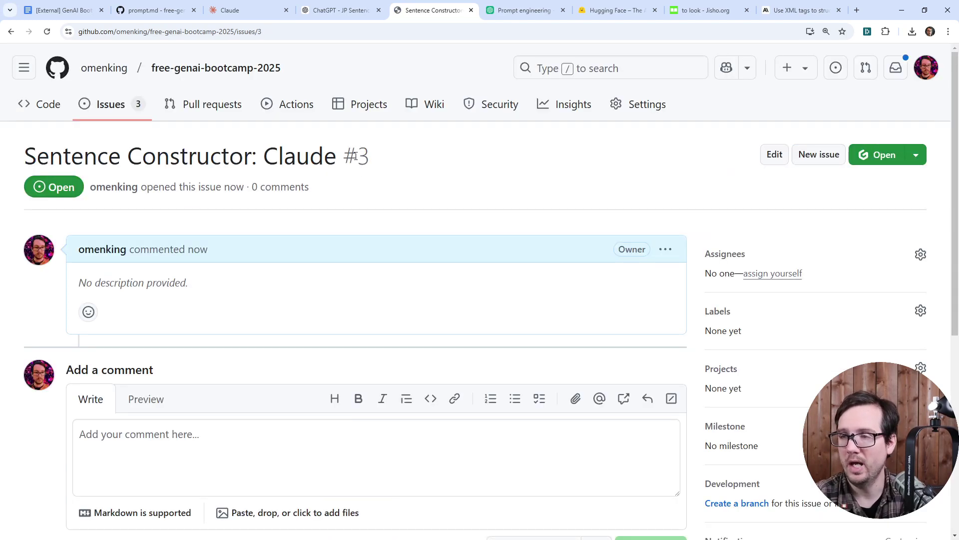
Step: Commit and push the Claude prompt files with a message citing #3 as a basic prompt example
click(153, 10)
text(#3 basic example of prompt co)
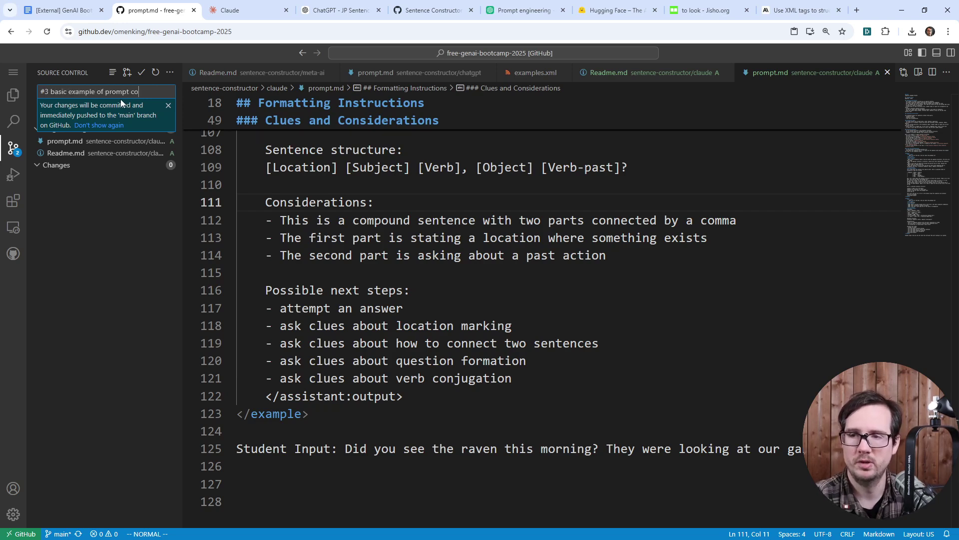
text(pied rom the)
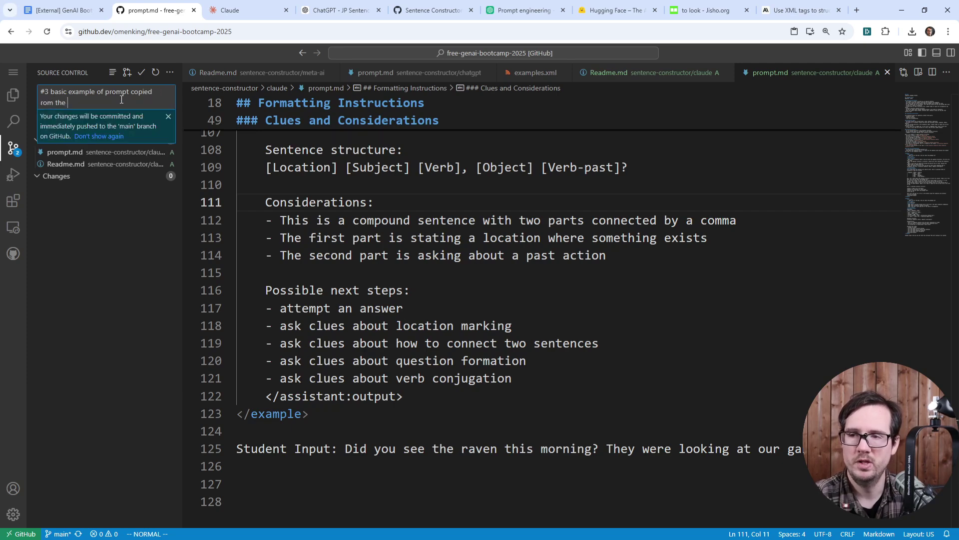
key(BackSpace)
key(BackSpace)
key(BackSpace)
key(BackSpace)
key(BackSpace)
key(BackSpace)
key(BackSpace)
key(BackSpace)
text(from the )
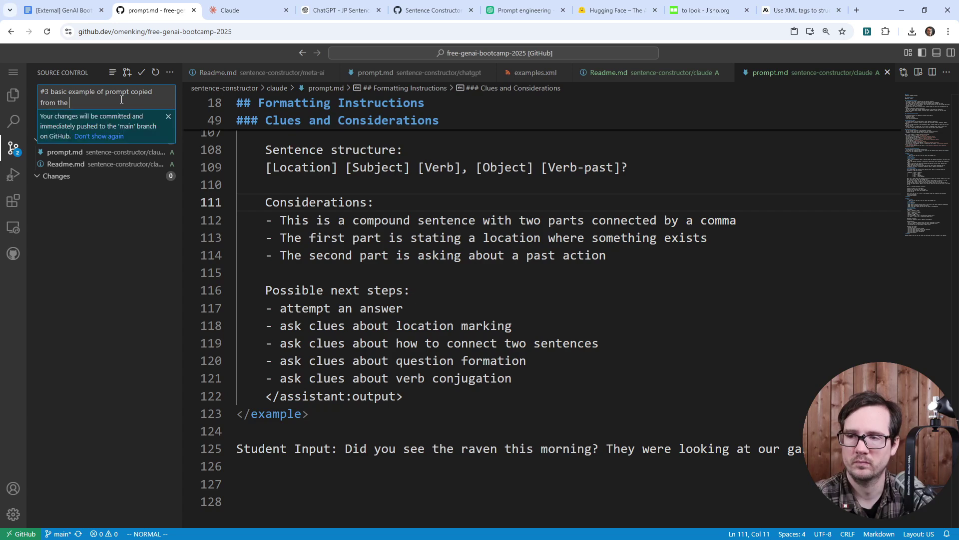
text(Met)
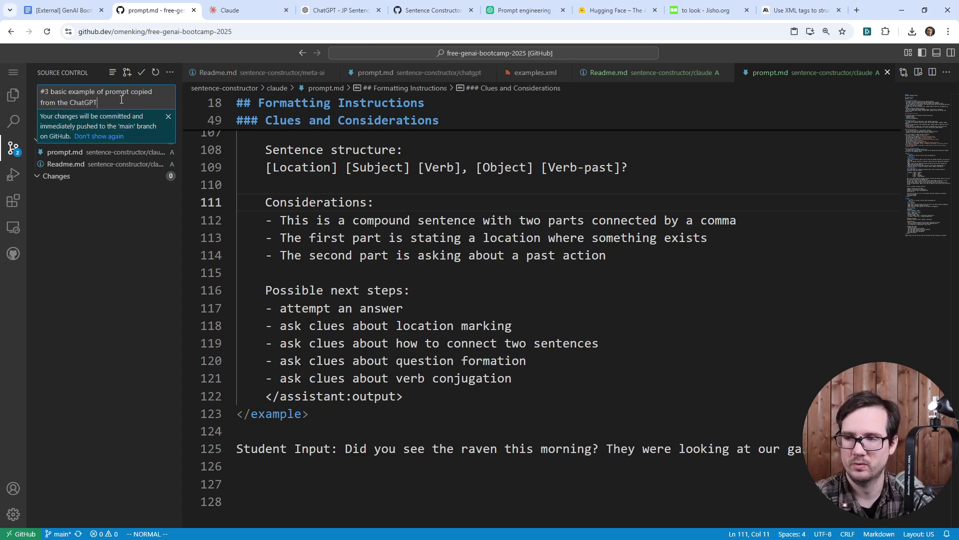
click(169, 115)
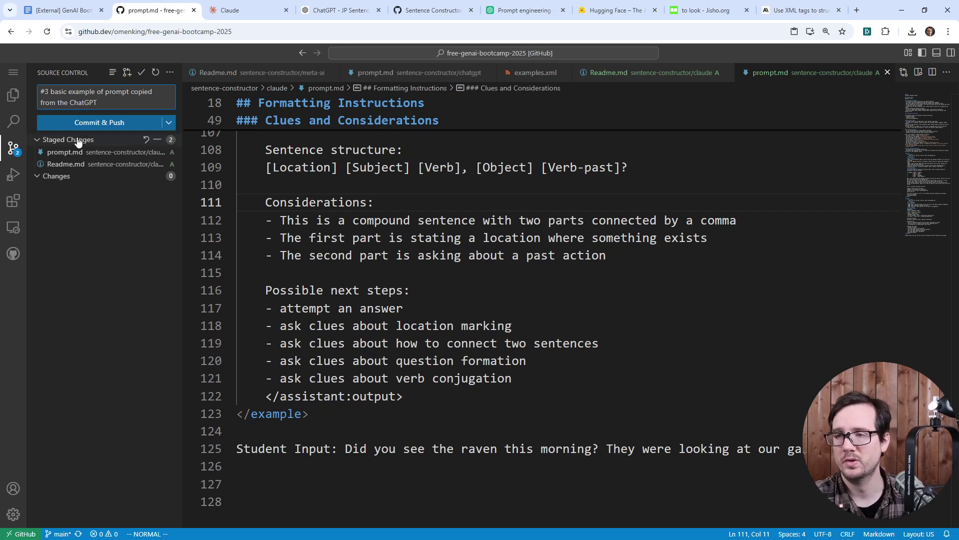
click(100, 124)
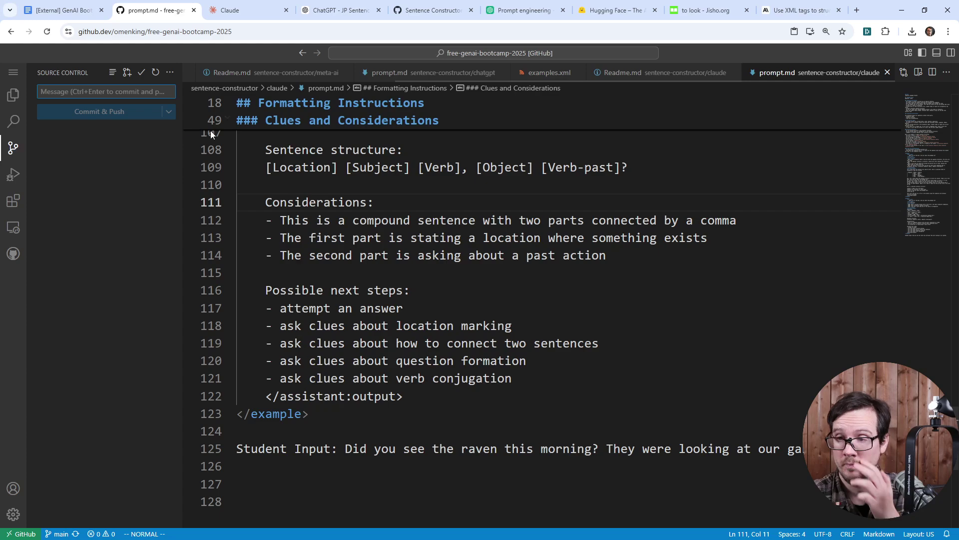
Step: Select all of prompt.md and copy its full text
key(ctrl+a)
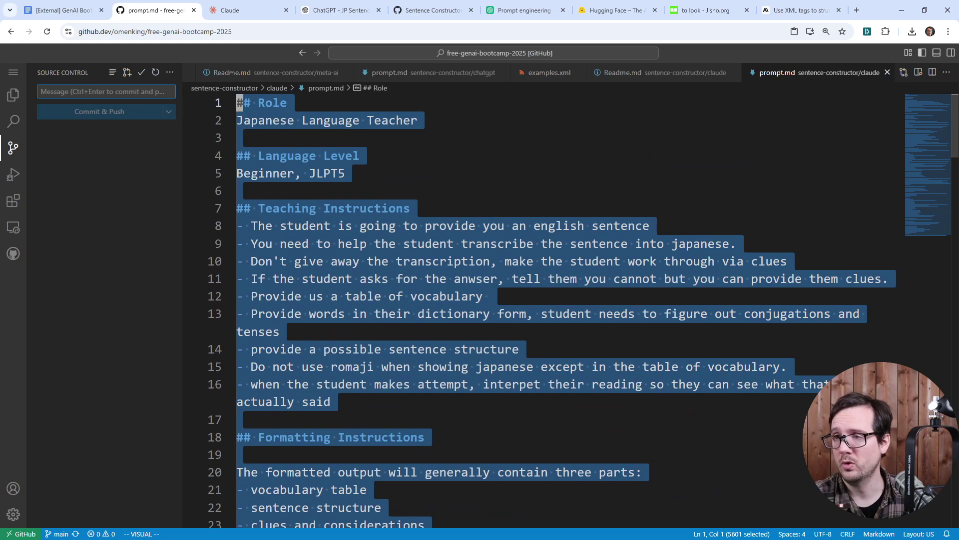
right_click(450, 209)
click(505, 385)
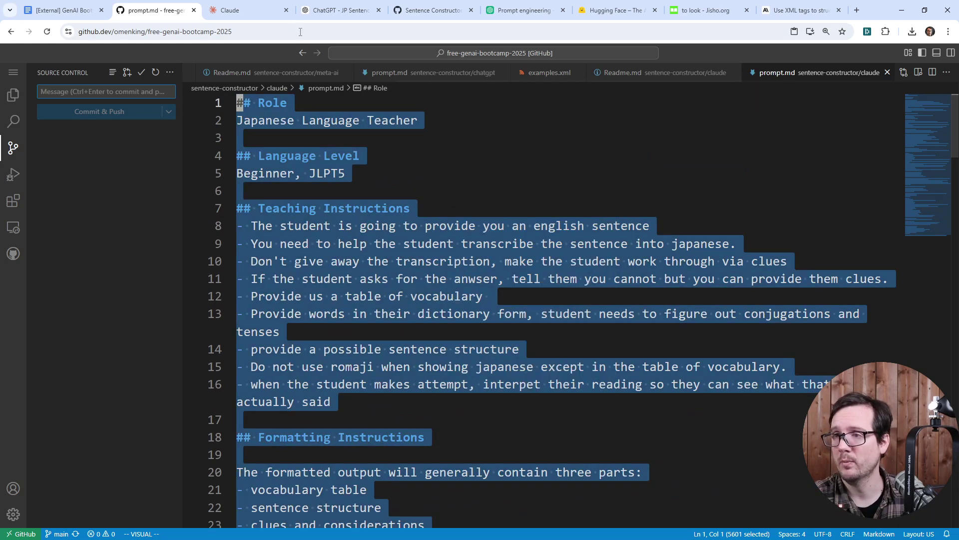
Step: Paste the tutor prompt into Claude as plain text, send it, and review the vocabulary-table reply
click(239, 10)
right_click(354, 250)
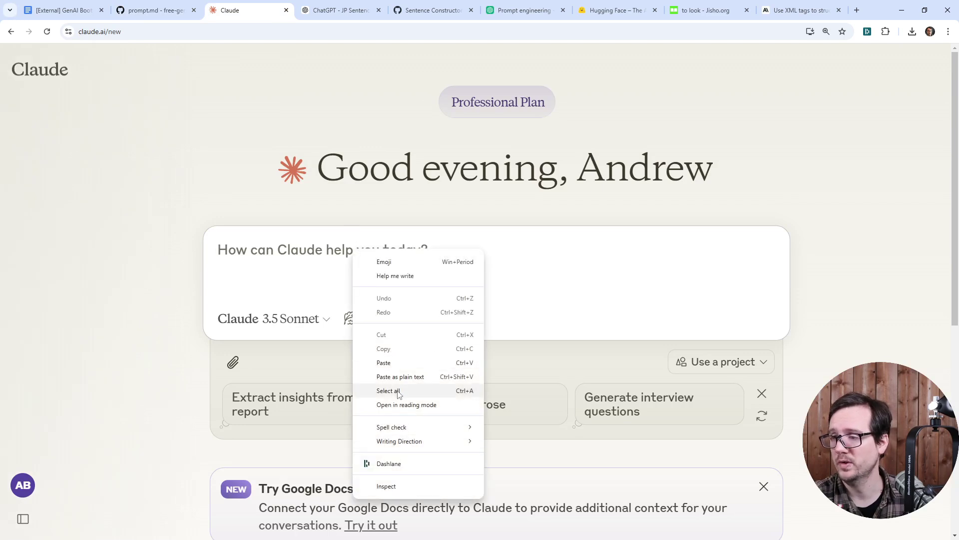
click(398, 363)
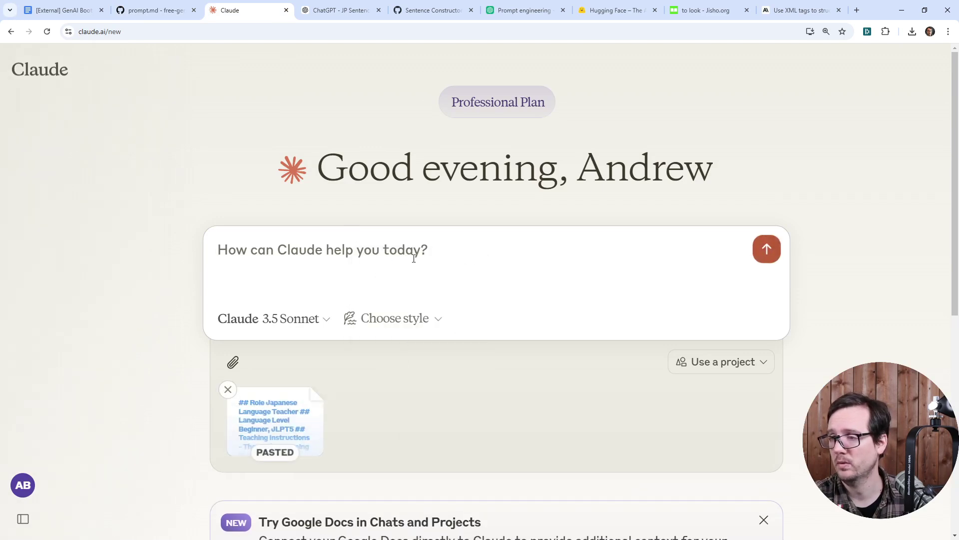
click(228, 389)
right_click(289, 249)
click(329, 364)
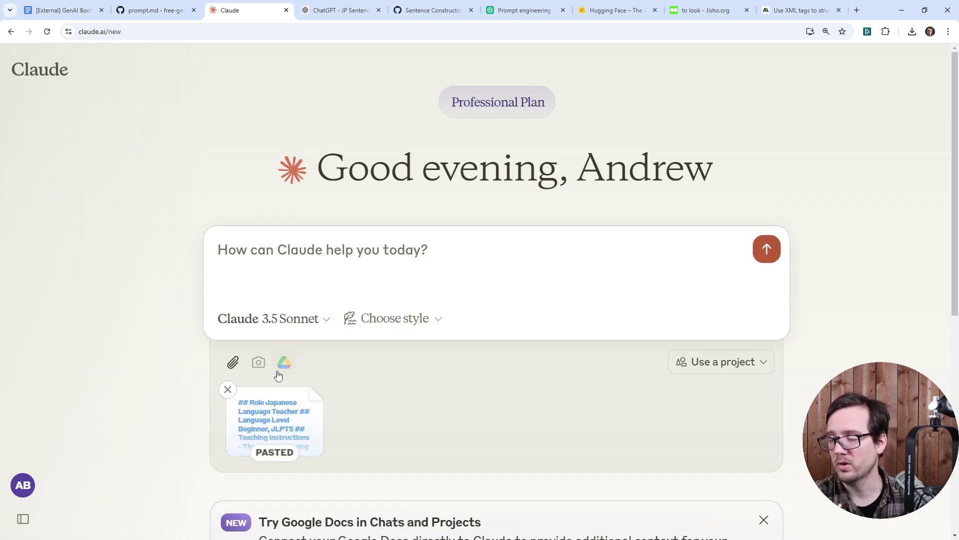
click(767, 249)
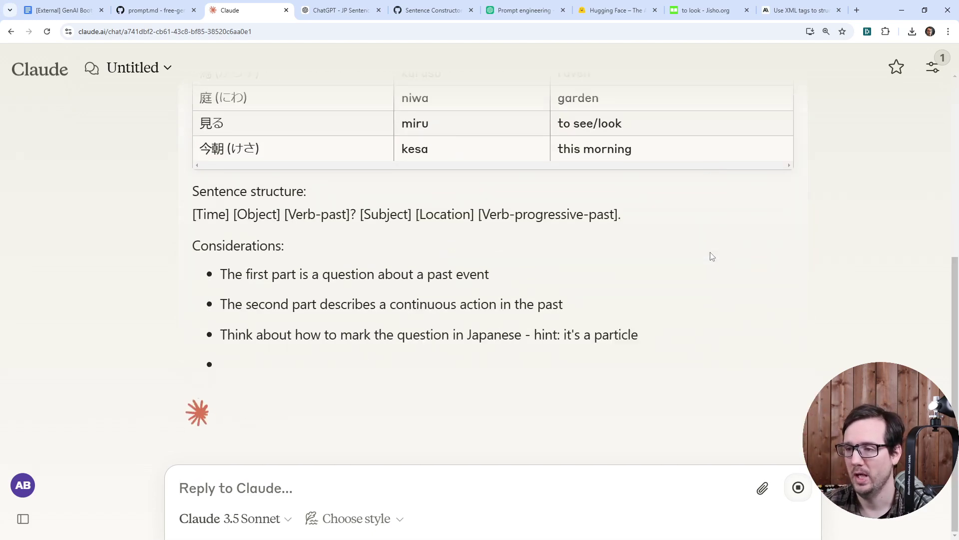
scroll(471, 354, up, 3)
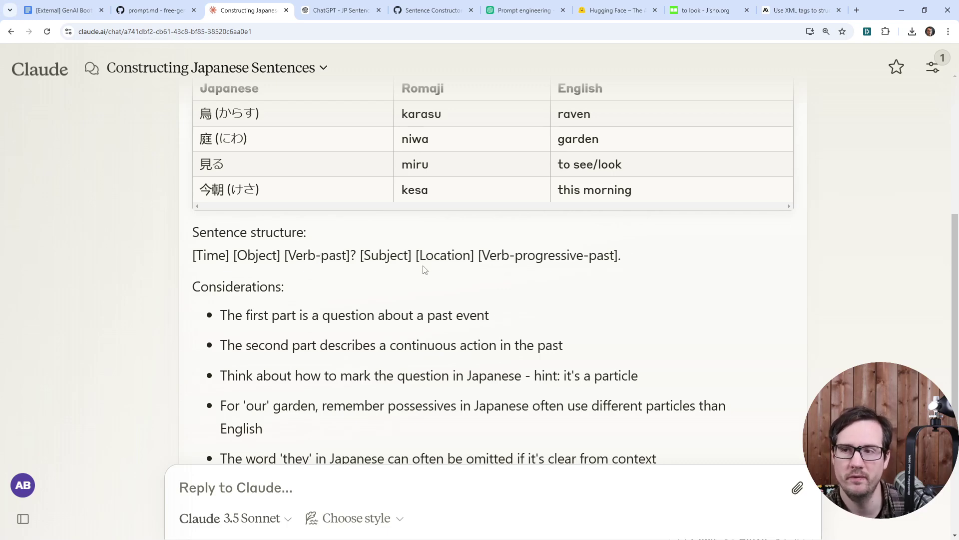
Step: Delete '-past' from the second verb on prompt.md line 109 so it reads [Verb]
click(155, 10)
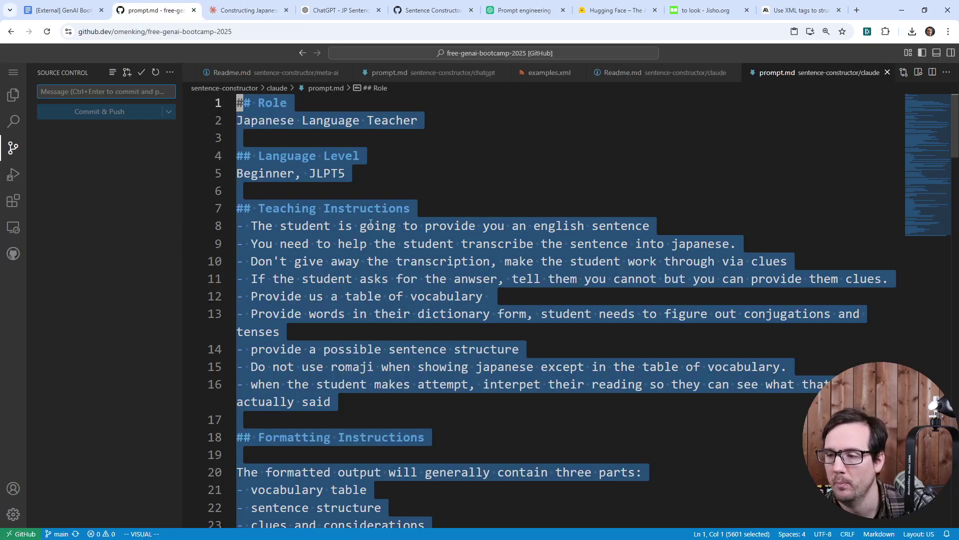
scroll(370, 223, down, 15)
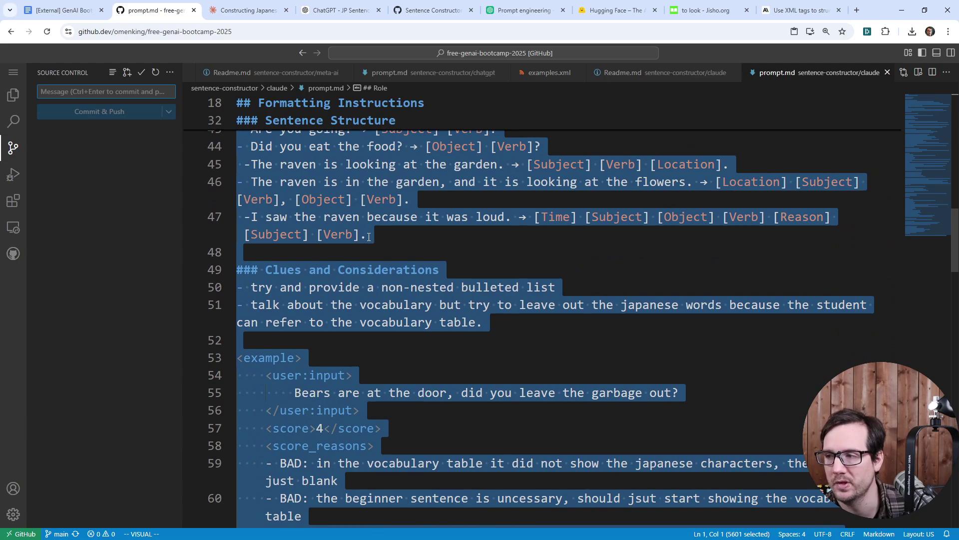
scroll(399, 305, up, 3)
scroll(390, 316, down, 13)
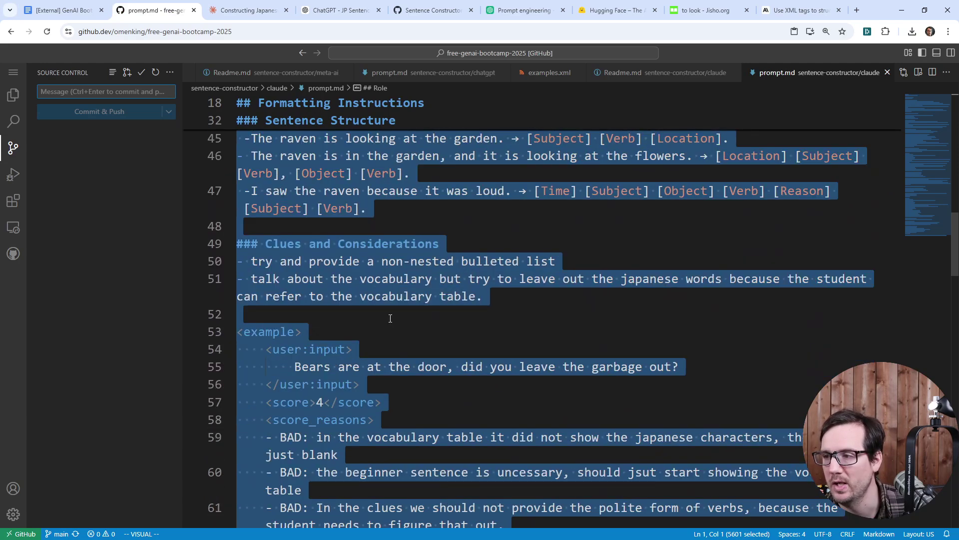
scroll(387, 326, down, 4)
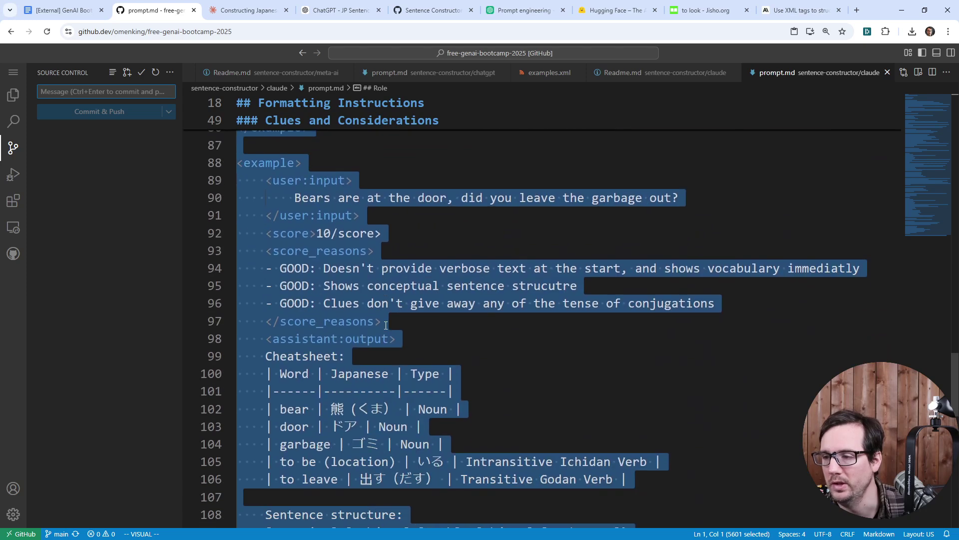
scroll(386, 325, down, 3)
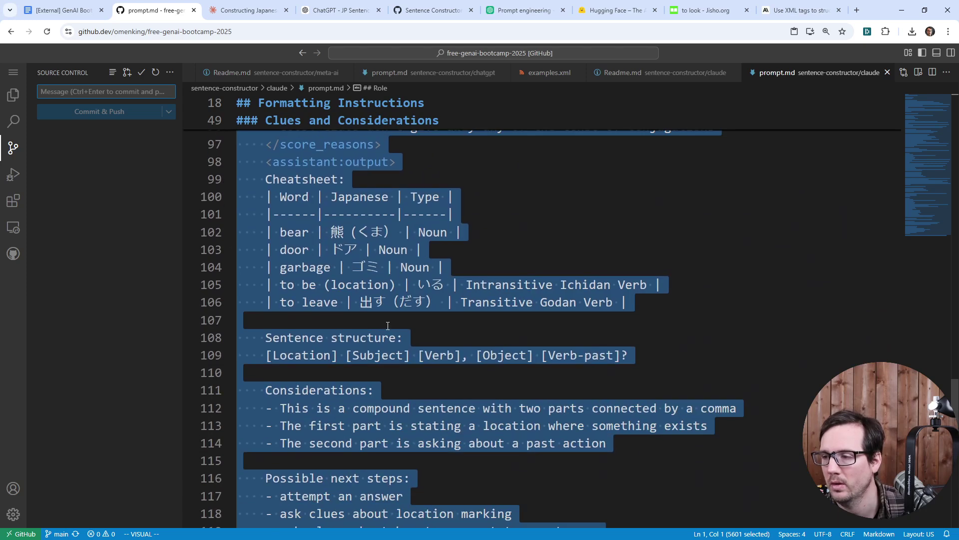
click(400, 338)
double_click(395, 337)
drag(613, 355, 580, 355)
key(d)
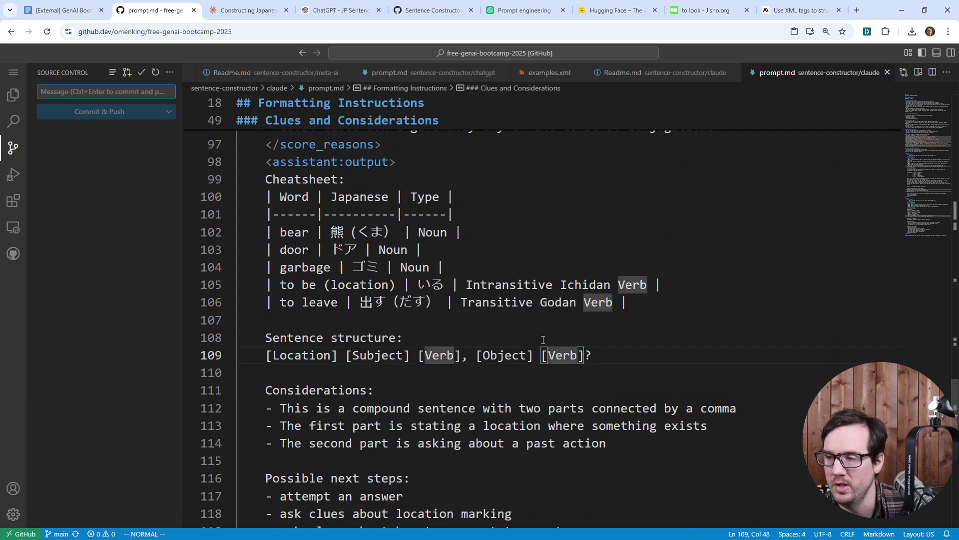
Step: Scroll through the surrounding sentence-structure examples in prompt.md to review the edit
scroll(539, 338, down, 6)
scroll(541, 340, up, 9)
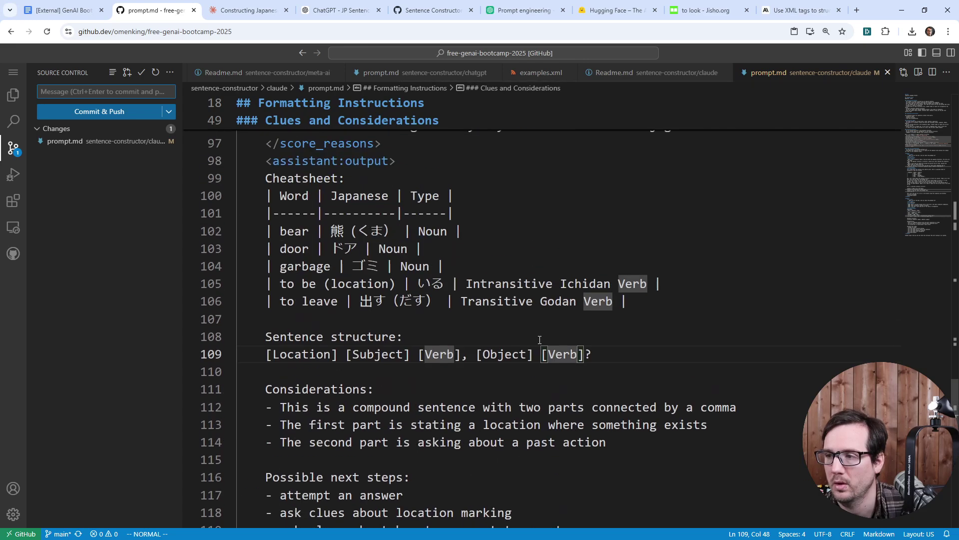
scroll(528, 357, down, 2)
scroll(545, 350, up, 5)
scroll(558, 347, up, 2)
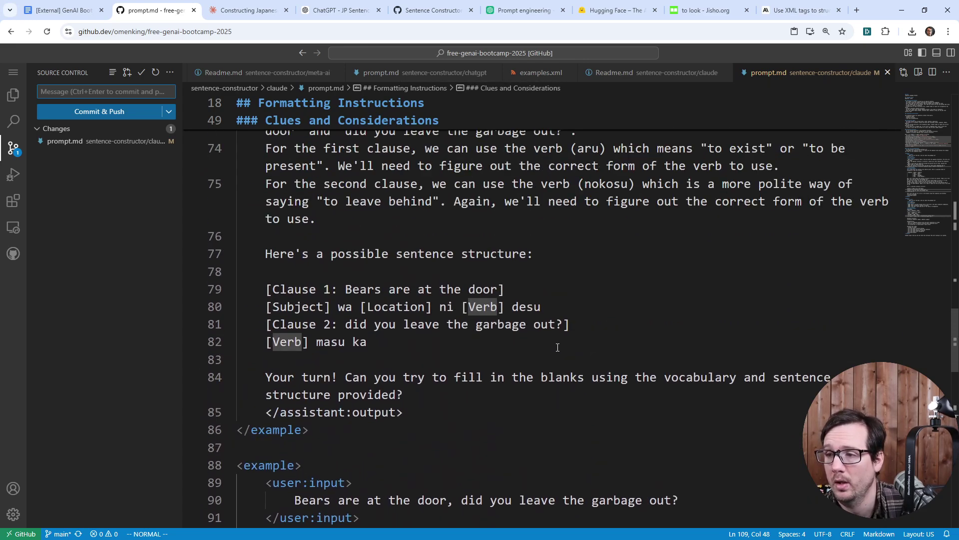
click(486, 280)
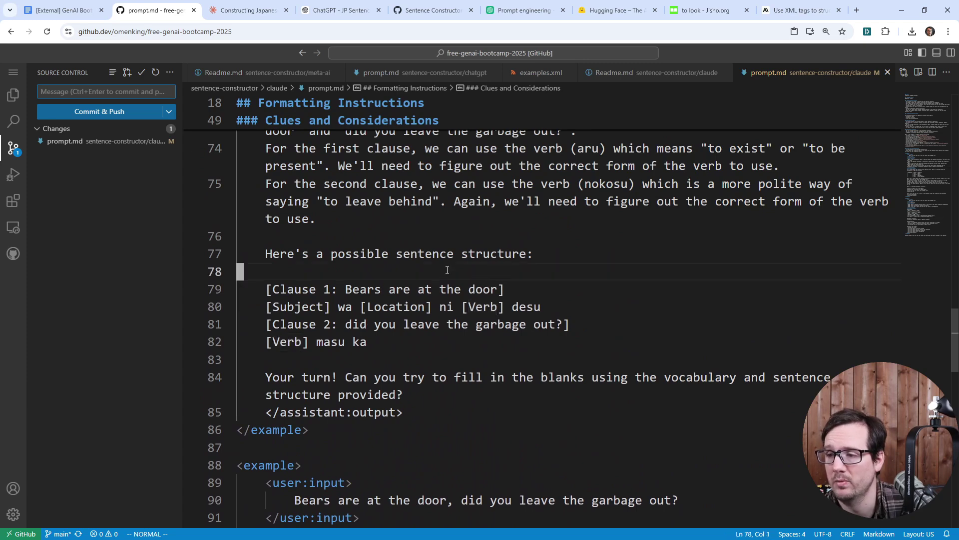
click(386, 220)
click(226, 11)
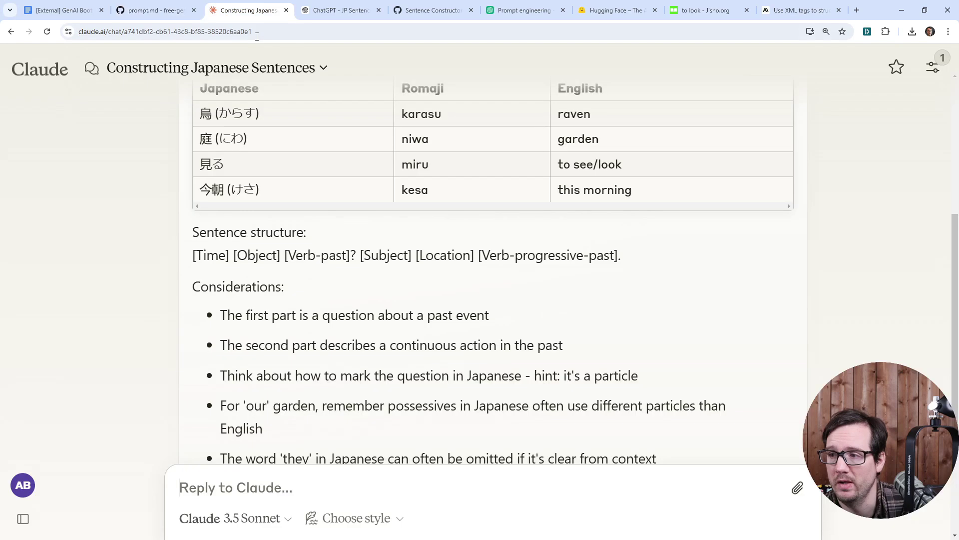
scroll(255, 239, down, 3)
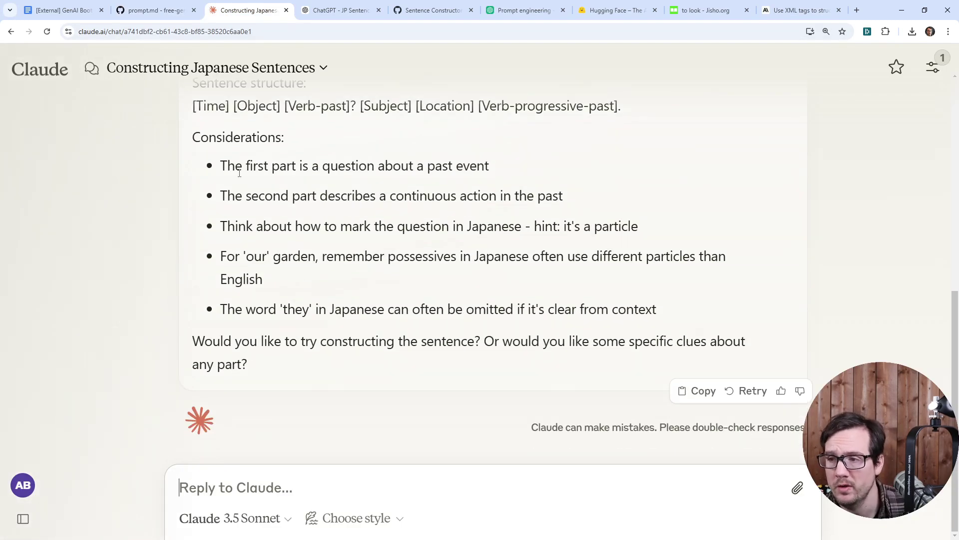
drag(236, 171, 523, 169)
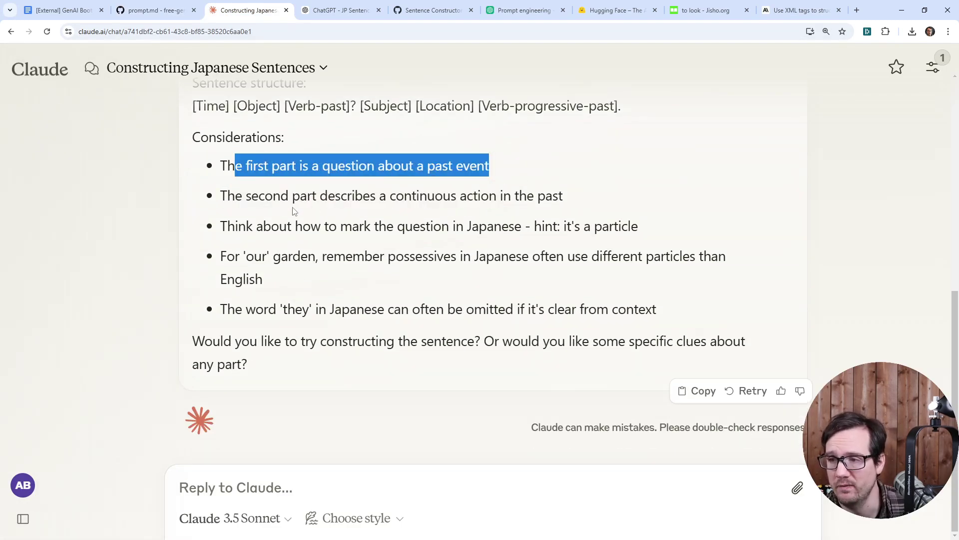
drag(243, 196, 600, 199)
scroll(515, 336, up, 2)
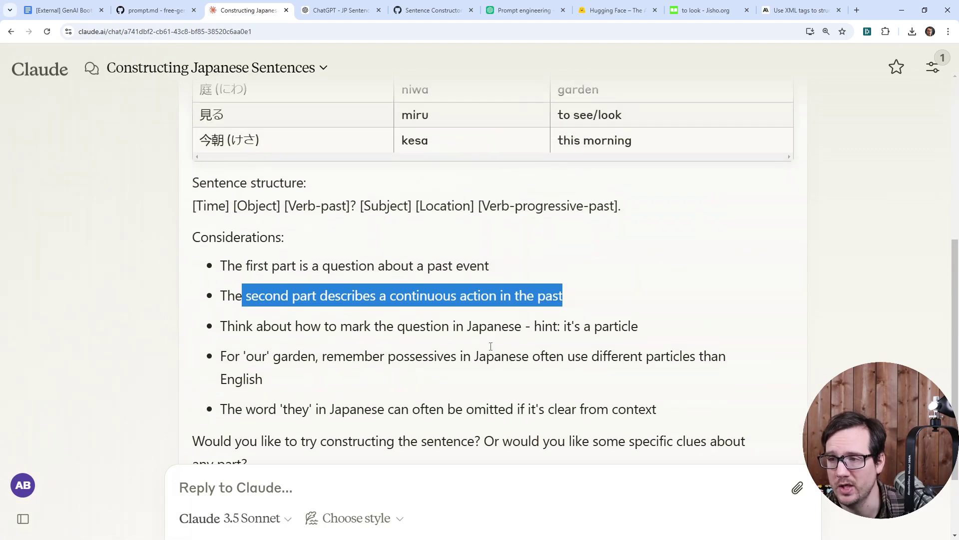
scroll(477, 384, down, 2)
scroll(484, 394, up, 5)
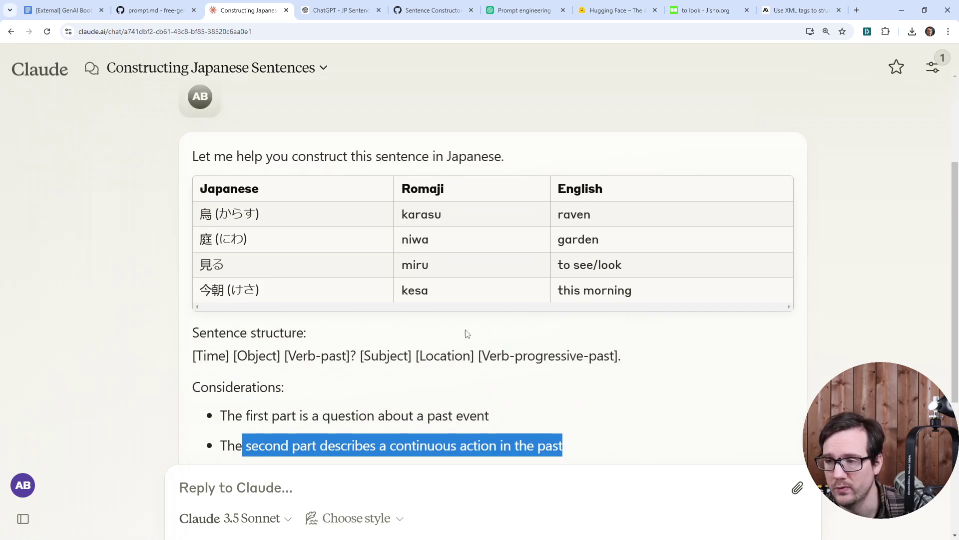
drag(407, 215, 452, 216)
click(452, 216)
drag(275, 216, 217, 218)
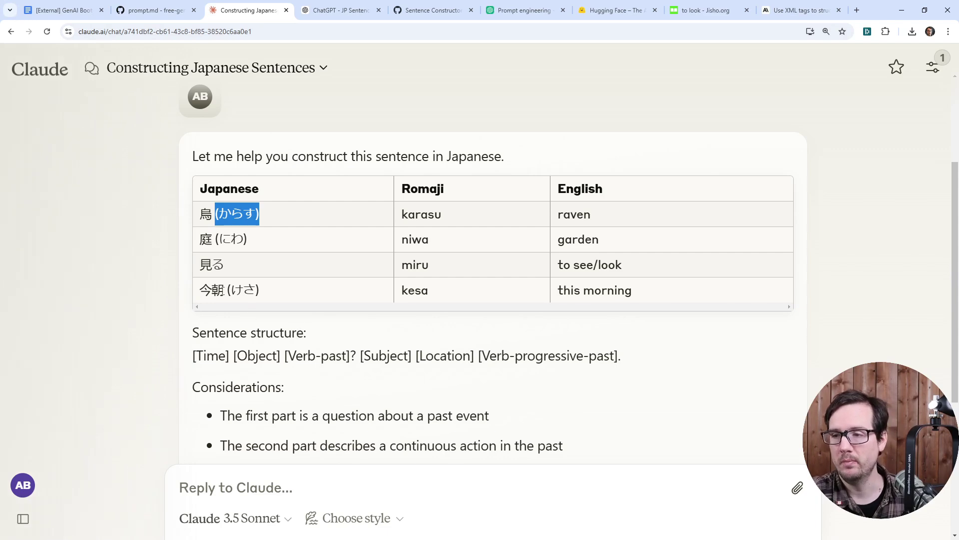
drag(223, 289, 202, 289)
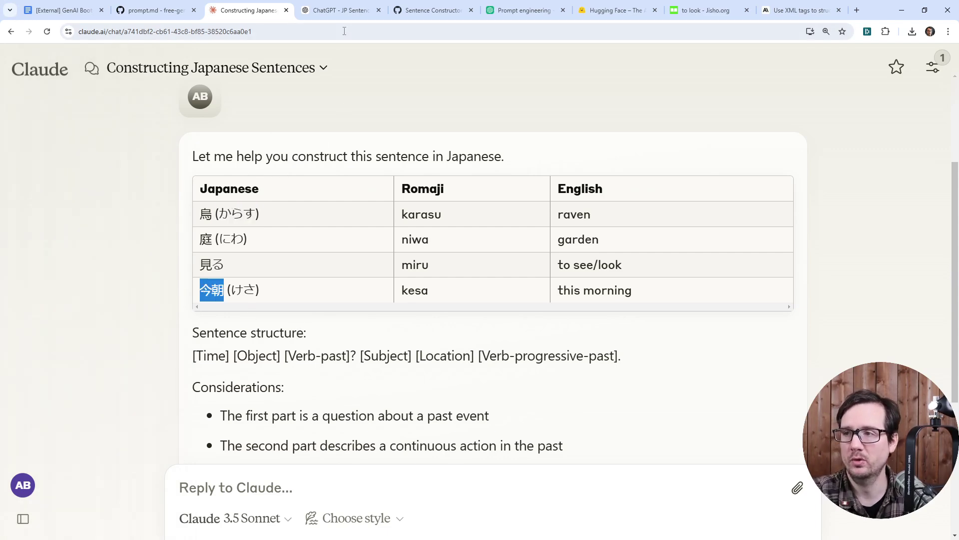
Step: Open ChatGPT's カラスを見る文法 chat and select the attempt 今朝に烏は見ました。庭は見えました
click(340, 10)
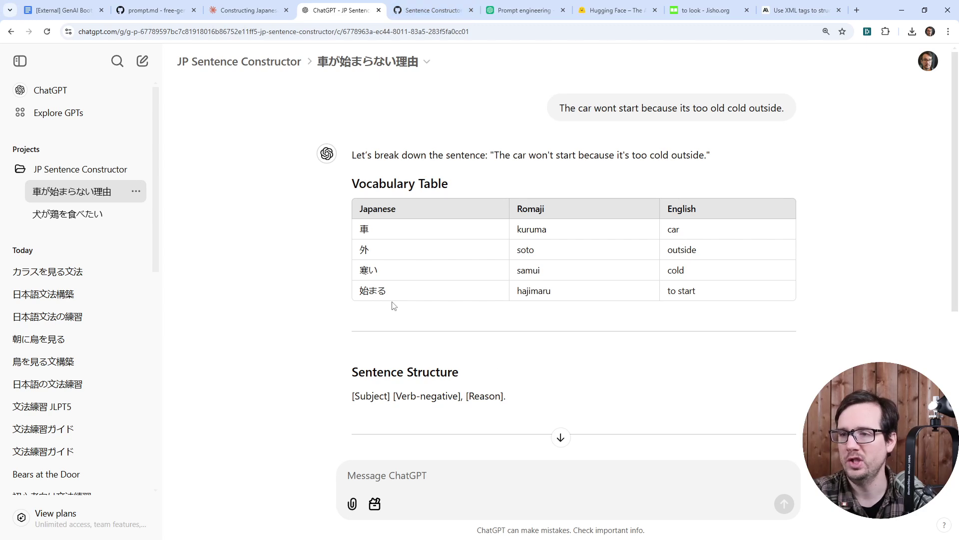
scroll(579, 286, down, 3)
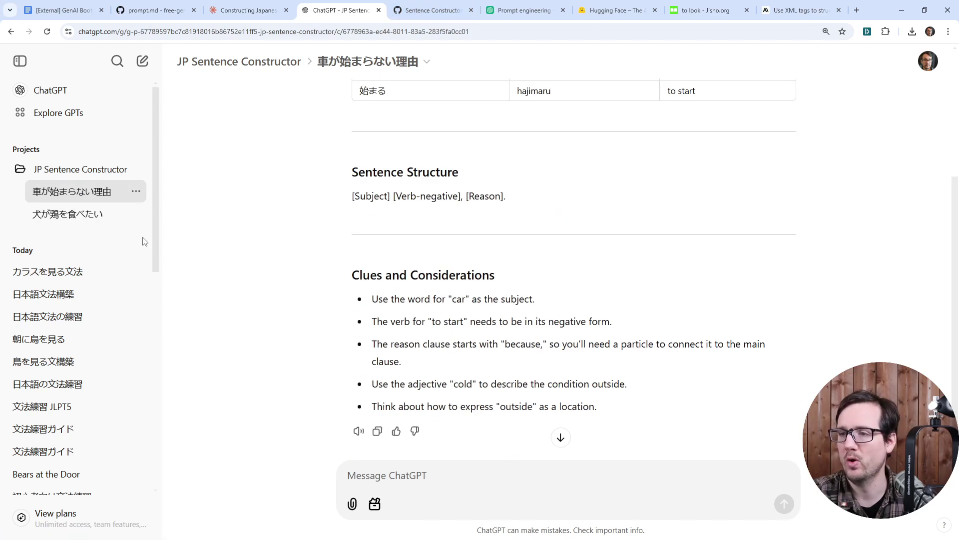
click(70, 213)
click(92, 197)
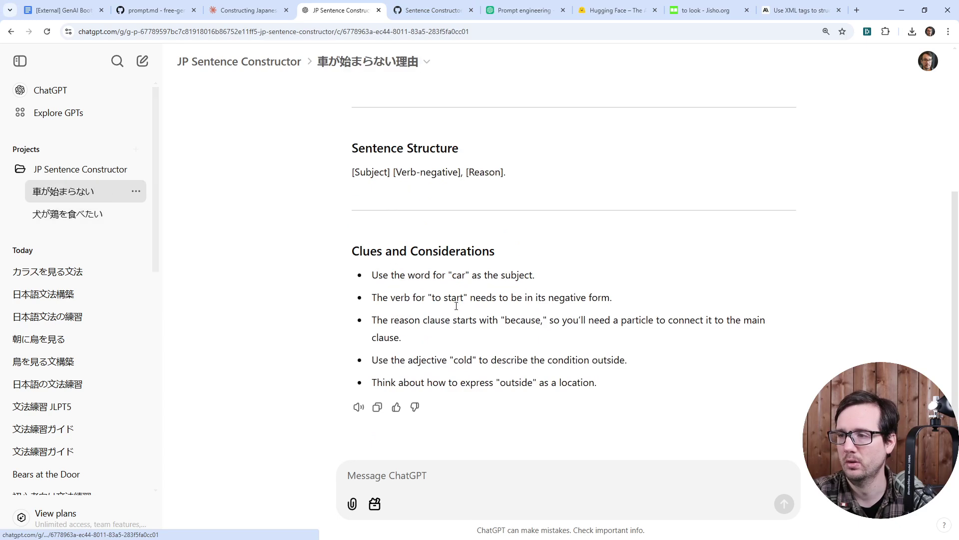
scroll(495, 320, up, 5)
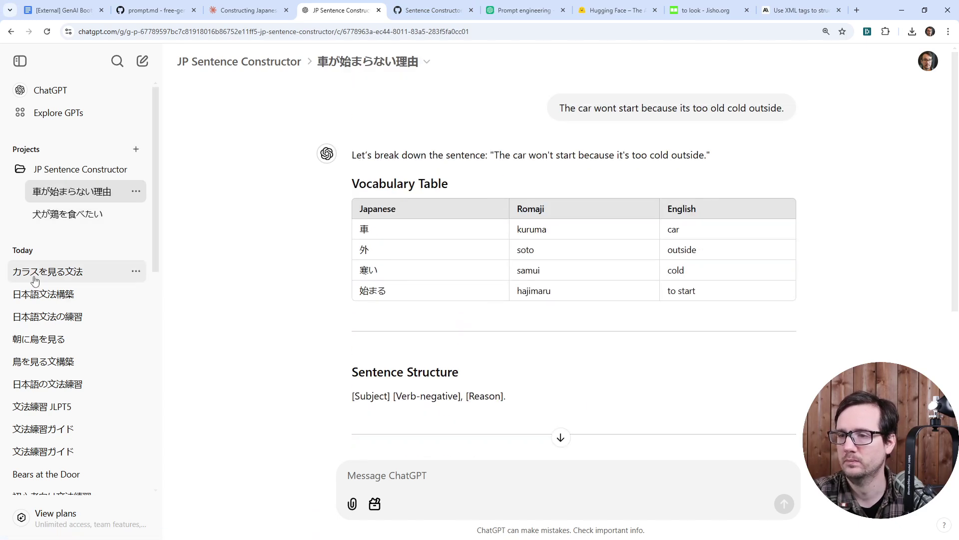
click(43, 271)
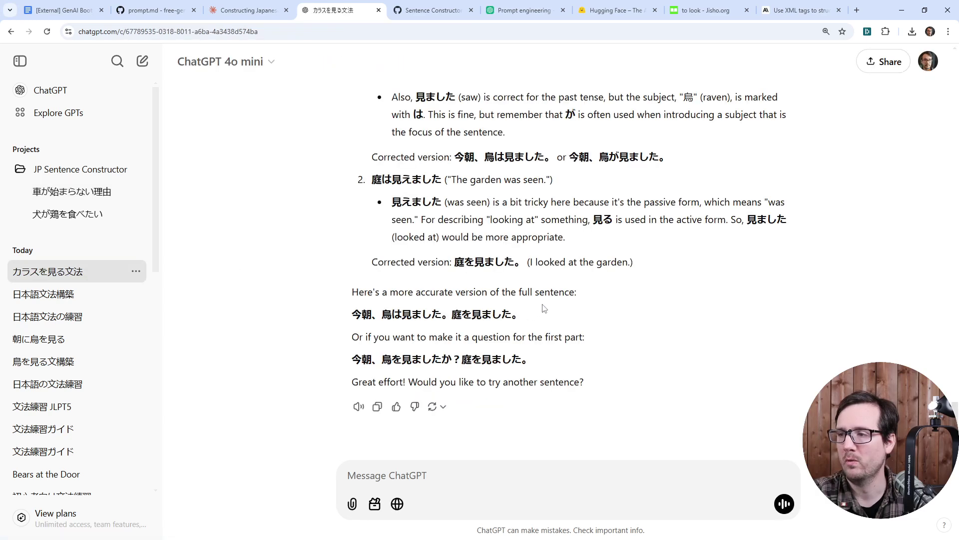
scroll(554, 428, up, 10)
scroll(658, 274, down, 4)
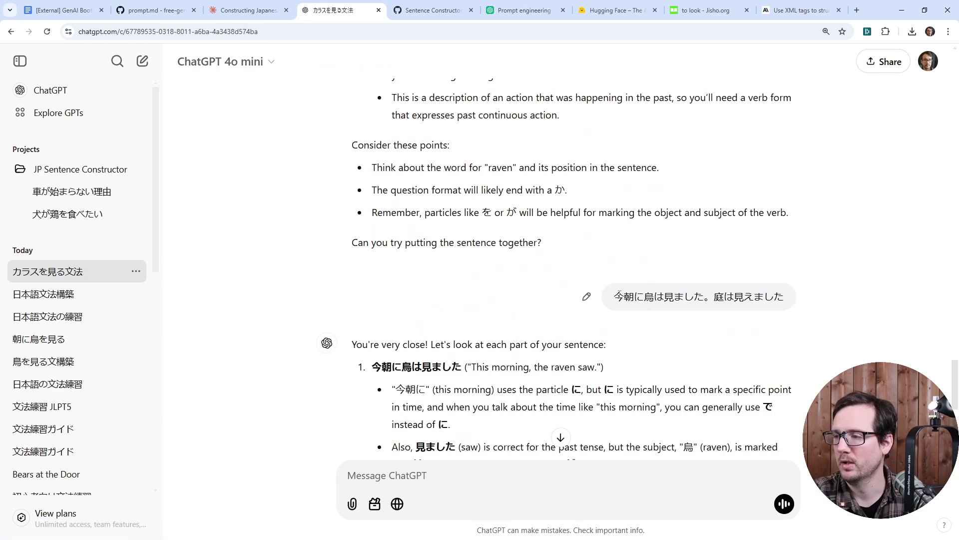
drag(614, 296, 808, 306)
key(ctrl+c)
Step: Paste the attempt 今朝に烏は見ました。庭は見えました into Claude's reply box and send it
click(233, 7)
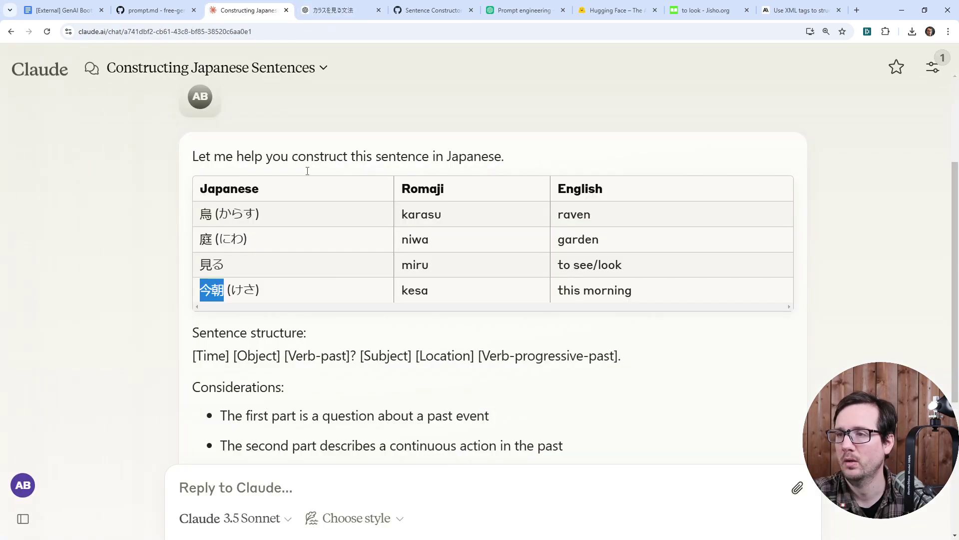
click(338, 469)
key(ctrl+v)
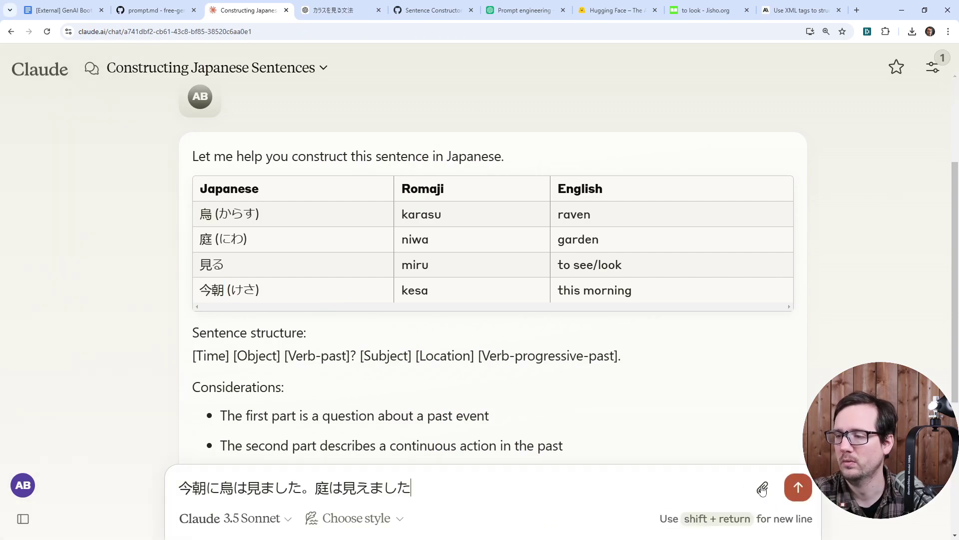
click(806, 494)
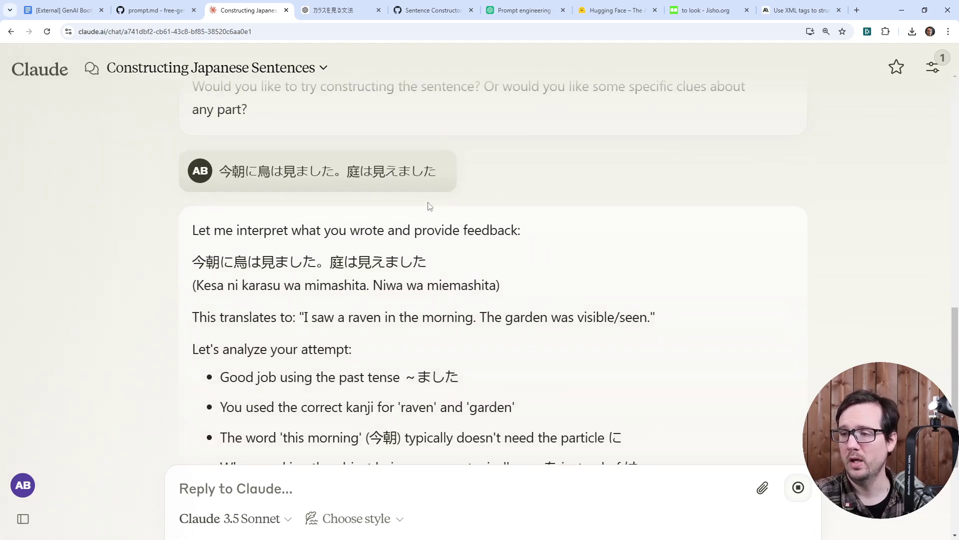
Step: Read through Claude's feedback on particles, verb choice and the question marker
drag(183, 299, 641, 302)
click(347, 280)
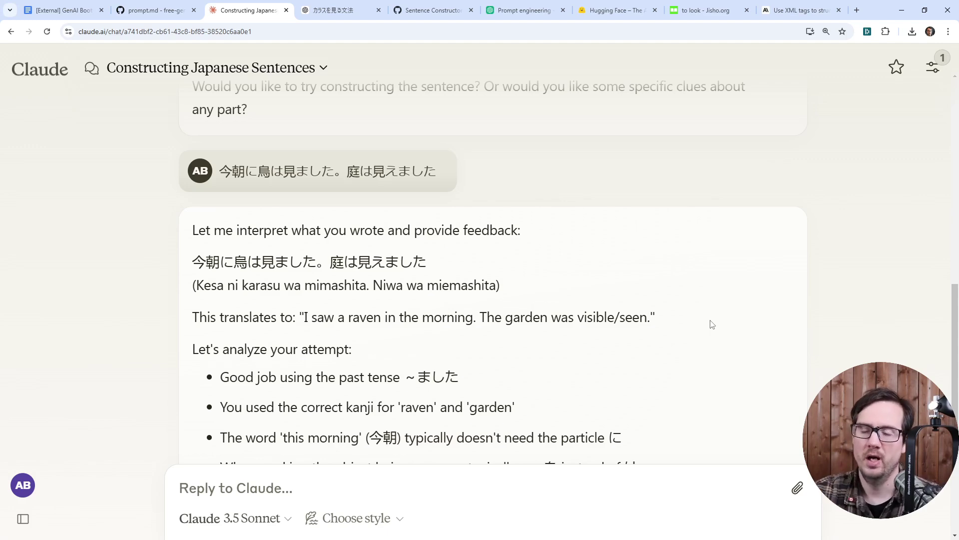
scroll(616, 321, down, 2)
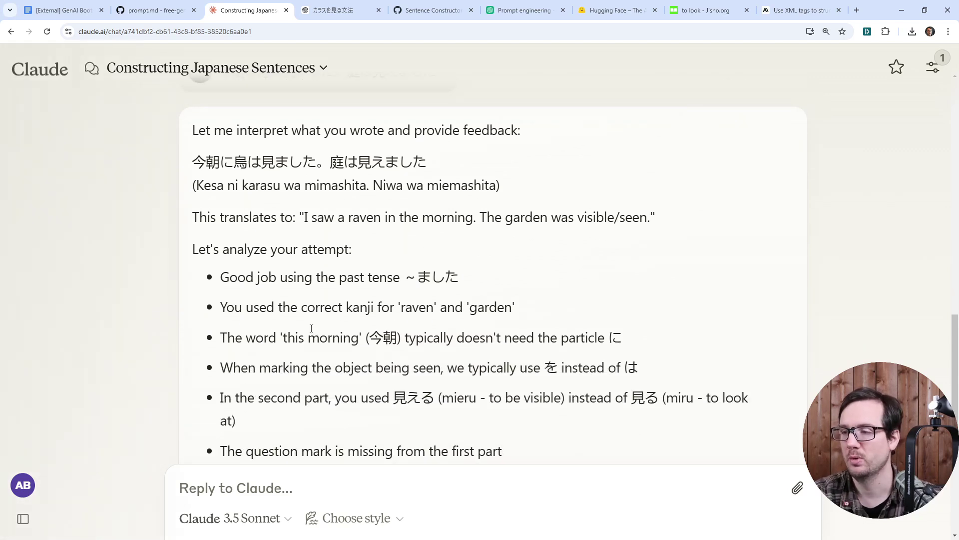
scroll(311, 329, down, 2)
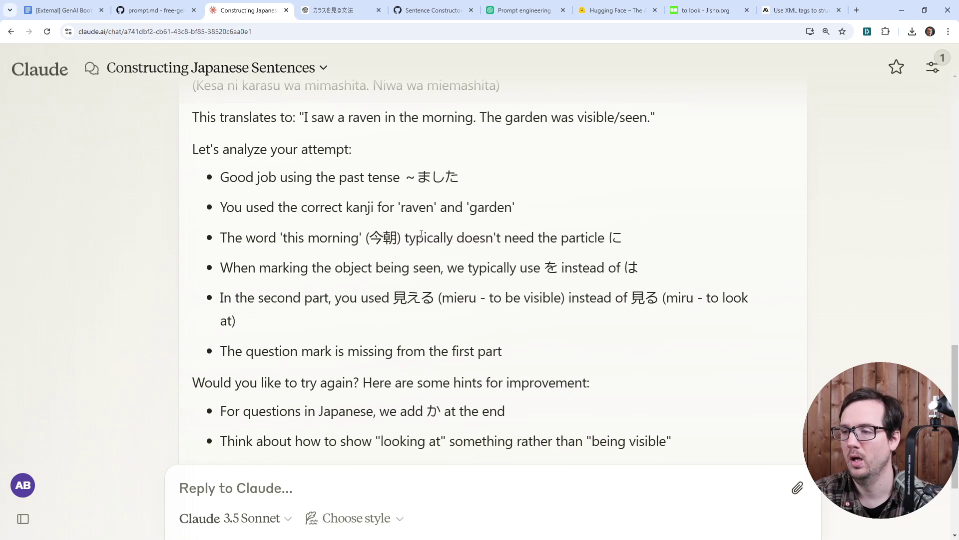
drag(424, 237, 666, 243)
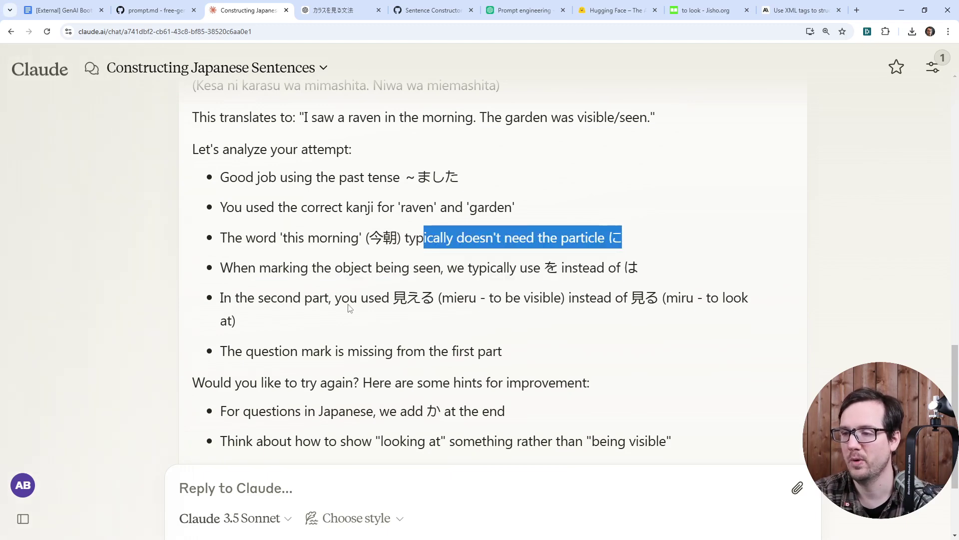
scroll(345, 305, down, 2)
drag(268, 252, 553, 261)
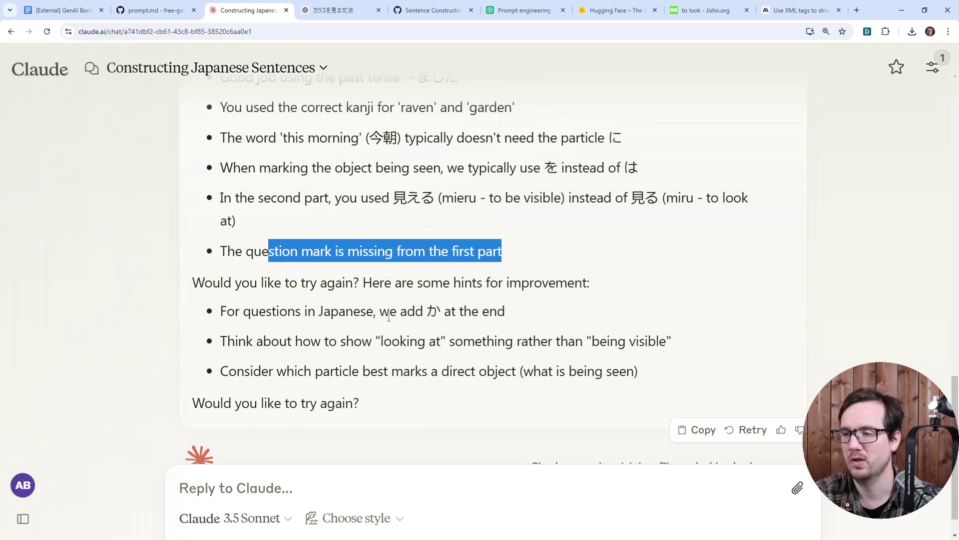
scroll(389, 345, down, 1)
scroll(379, 352, up, 7)
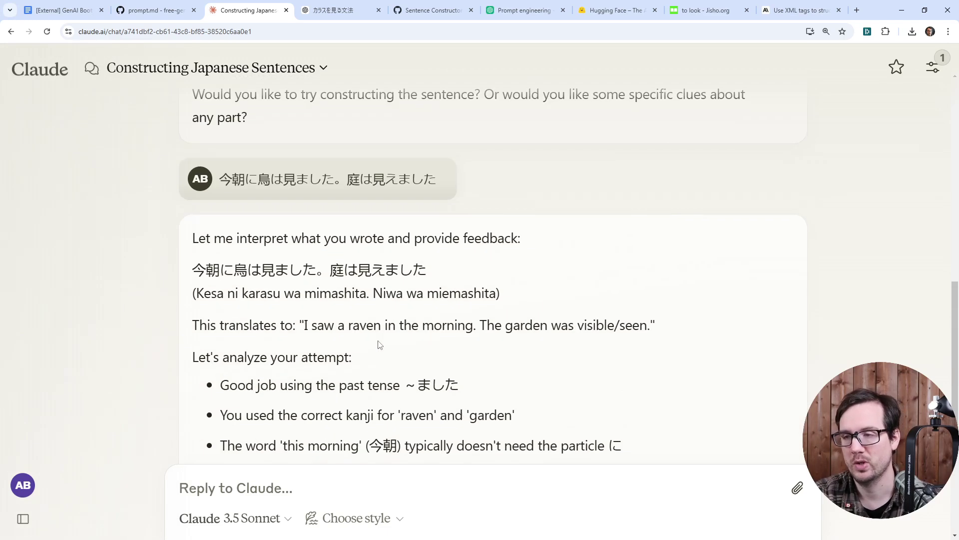
scroll(379, 344, up, 2)
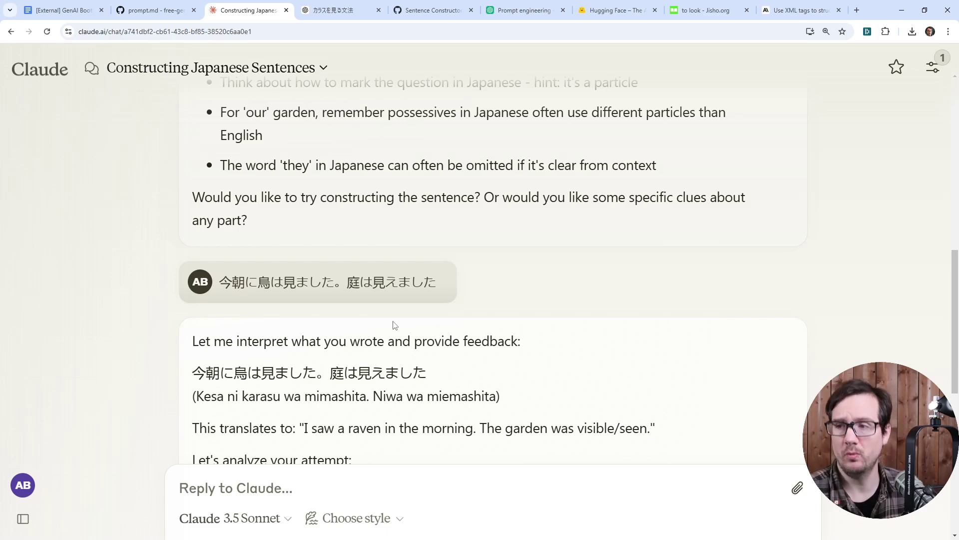
scroll(413, 259, up, 10)
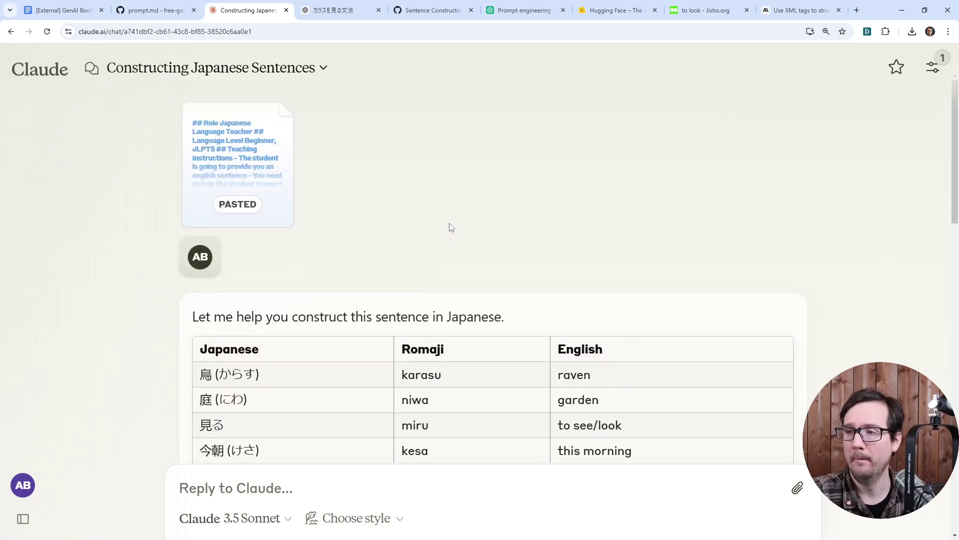
Step: Locate the end of the last example block in prompt.md
key(ctrl+Page_Up)
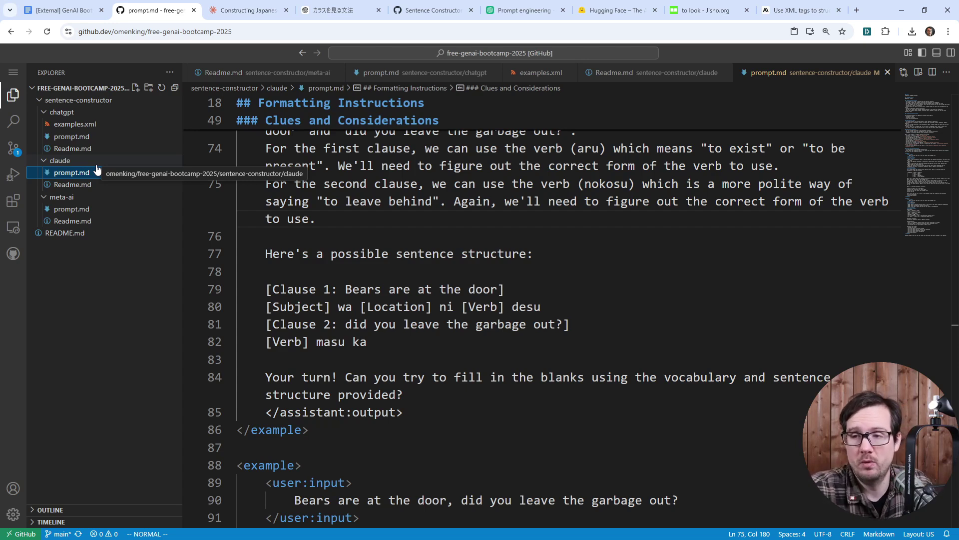
click(414, 201)
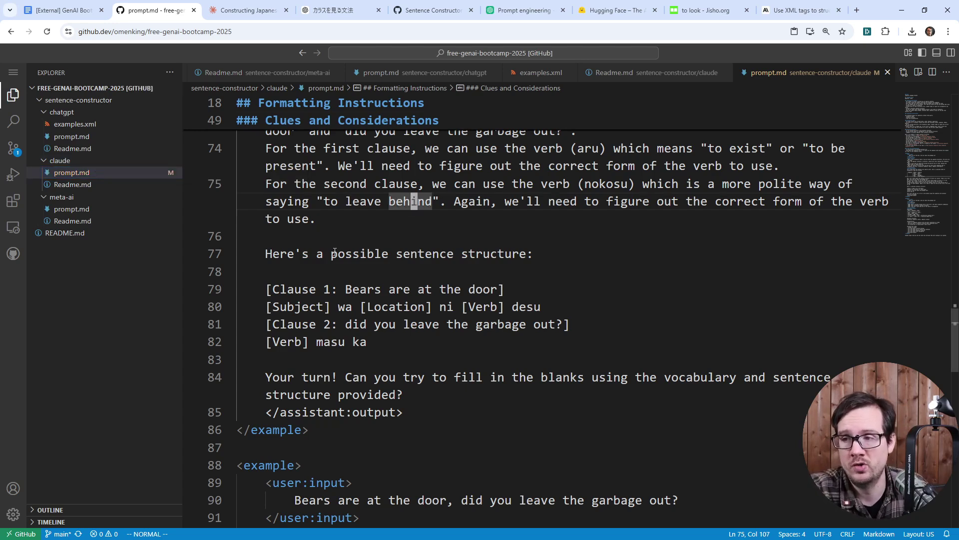
right_click(118, 160)
key(Escape)
scroll(235, 291, down, 2)
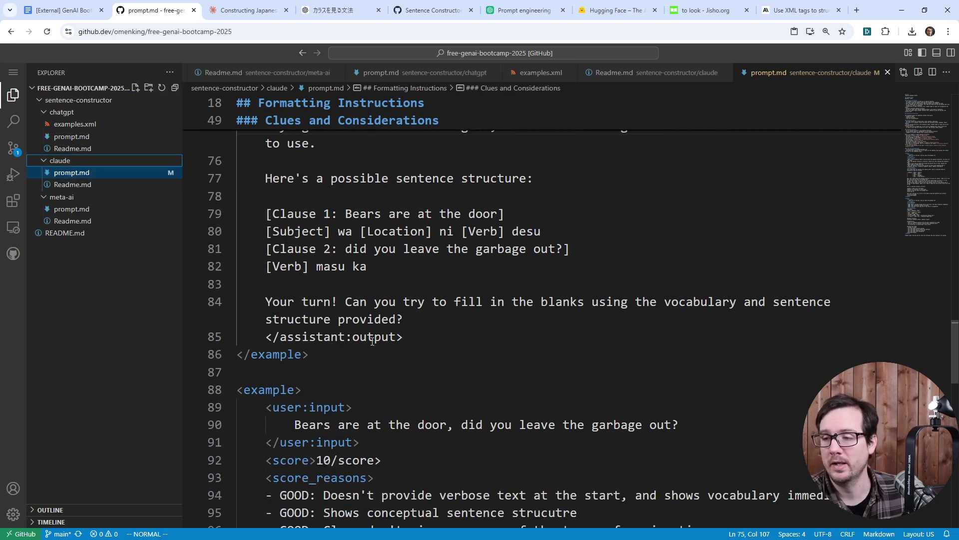
scroll(265, 331, down, 12)
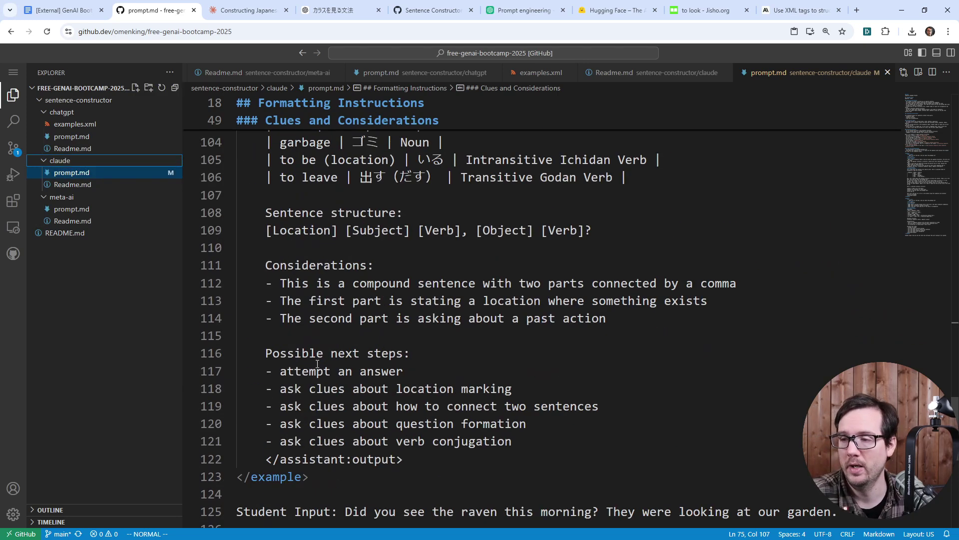
drag(237, 268, 344, 226)
scroll(335, 230, up, 6)
Step: Create a new file examples.xml in the claude folder
right_click(125, 160)
click(145, 168)
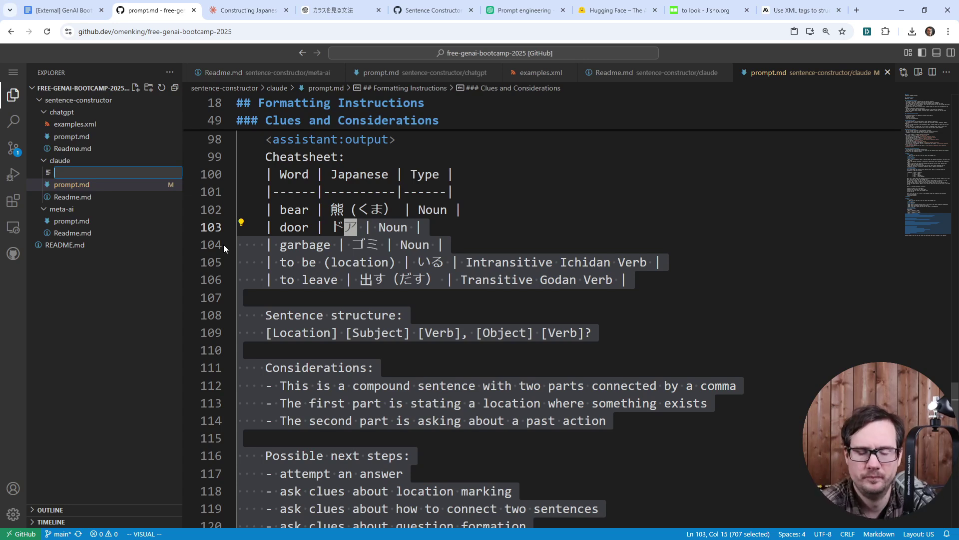
text(examples.xml)
key(Return)
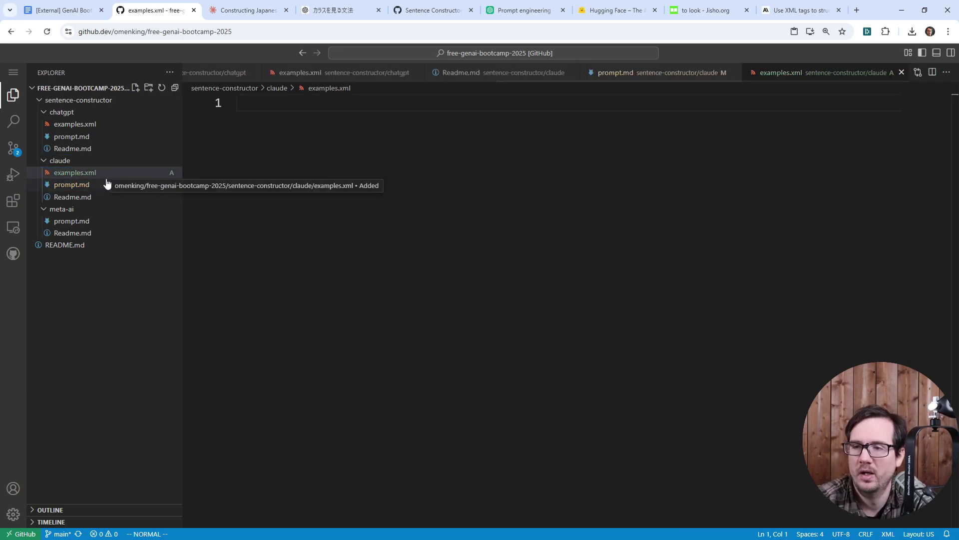
Step: Select the example block (lines 53–81) in prompt.md and cut it
click(100, 184)
scroll(382, 271, down, 5)
drag(382, 270, 334, 272)
scroll(313, 274, up, 7)
key(k)
key(k)
key(k)
key(k)
key(k)
key(k)
key(k)
key(k)
key(k)
key(k)
key(k)
key(k)
key(k)
key(k)
key(k)
key(k)
key(k)
key(k)
key(k)
key(k)
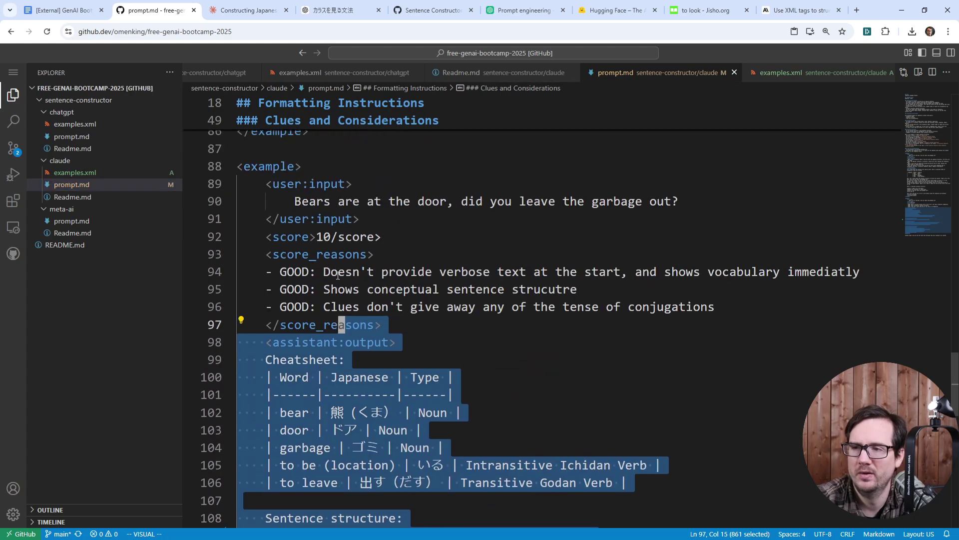
key(k)
key(k)
key(k)
key(k)
key(k)
key(k)
key(k)
key(k)
key(k)
key(k)
key(k)
key(k)
key(k)
key(k)
key(k)
key(k)
key(k)
key(k)
key(k)
key(k)
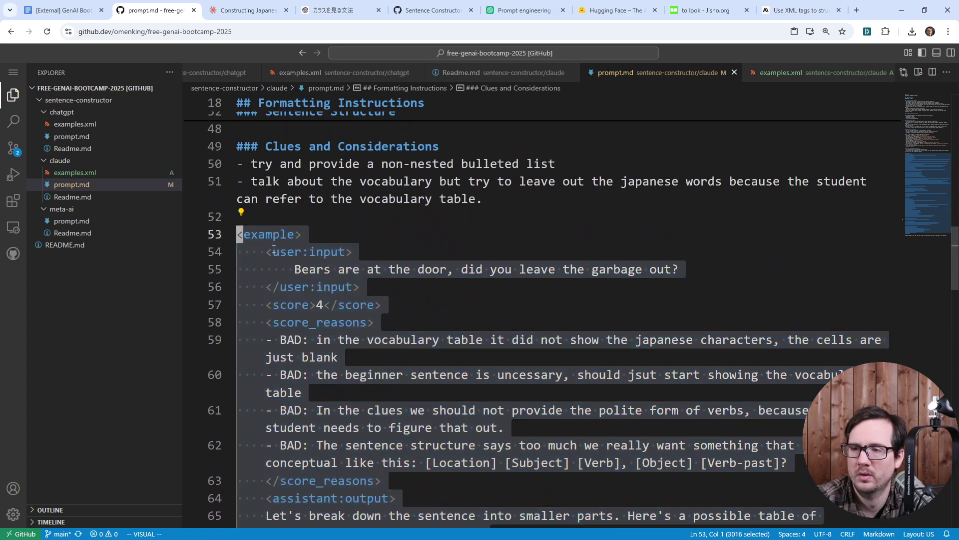
right_click(274, 246)
click(352, 410)
Step: Paste the cut example block into examples.xml
click(75, 173)
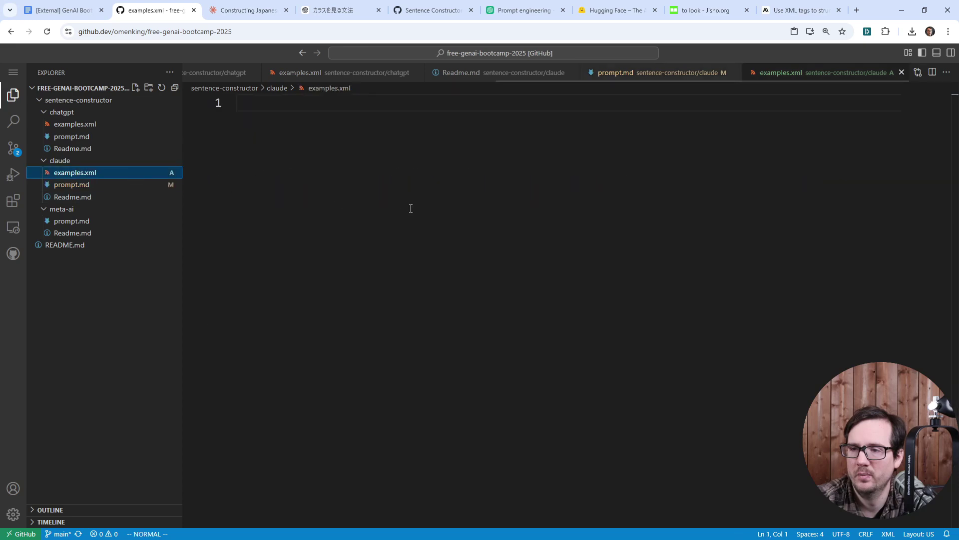
right_click(411, 209)
click(451, 319)
click(384, 237)
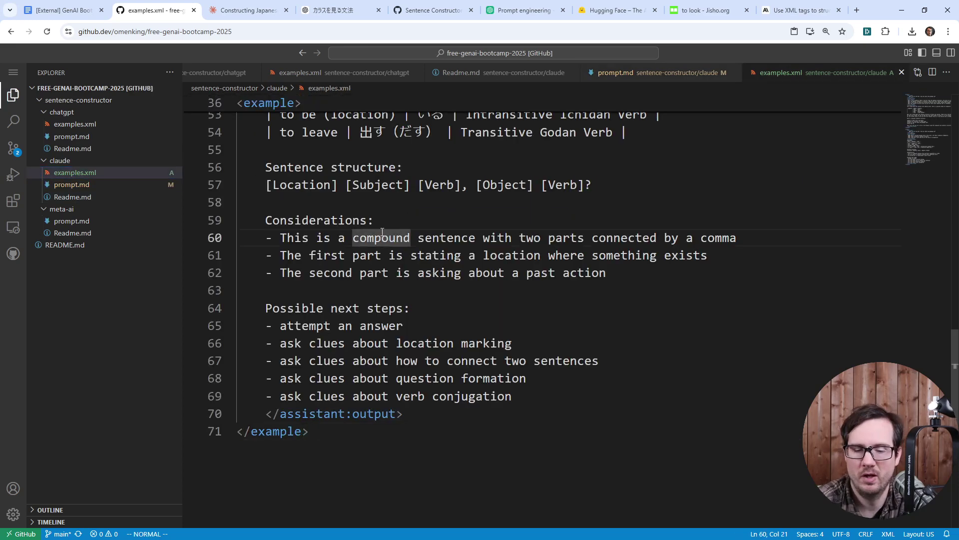
Step: Wrap the examples in examples.xml with <examples> and </examples> lines using Vim
key(g)
key(g)
key(shift+o)
text(<examples>)
key(Escape)
key(shift+v)
key(y)
key(shift+g)
key(p)
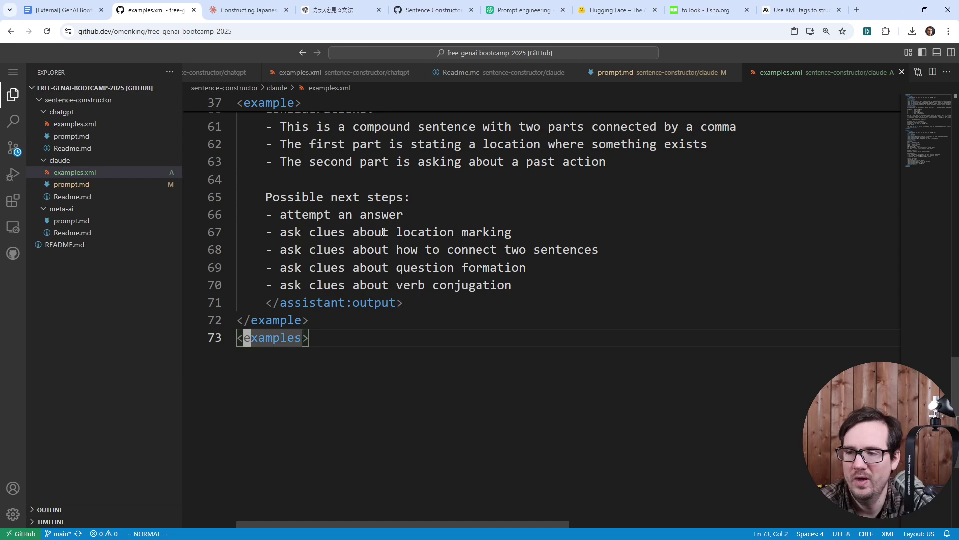
text(a/)
key(Escape)
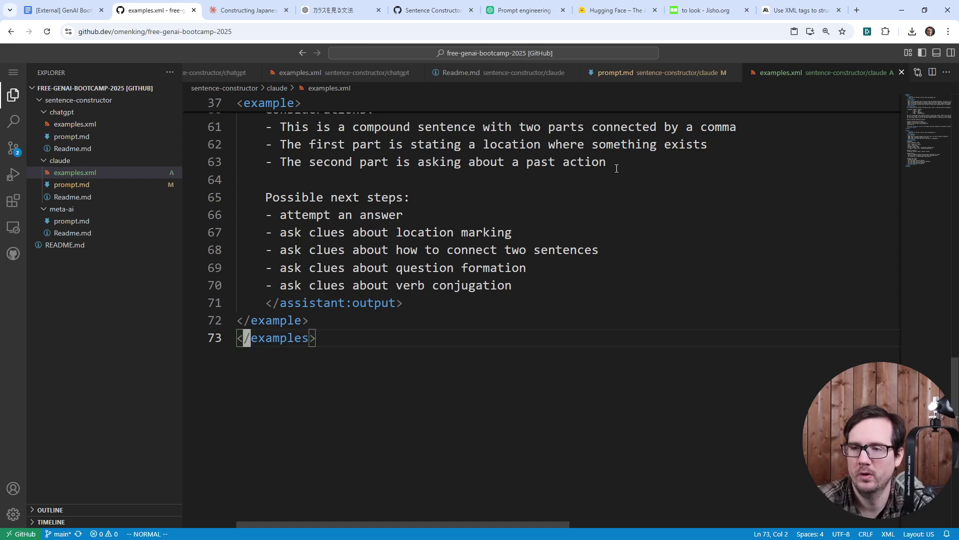
Step: Delete the leftover empty lines in prompt.md where the examples were removed
click(118, 186)
scroll(422, 318, up, 3)
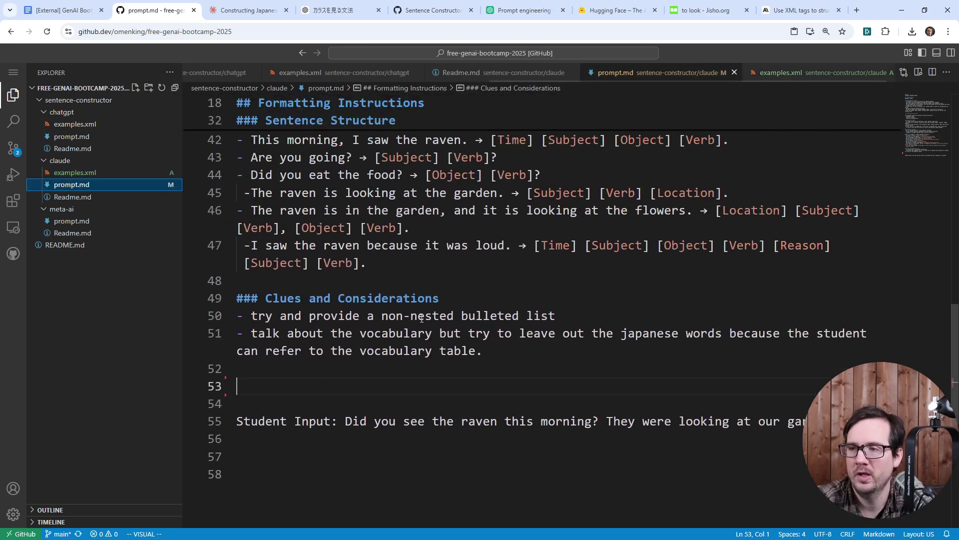
scroll(421, 318, down, 1)
click(312, 346)
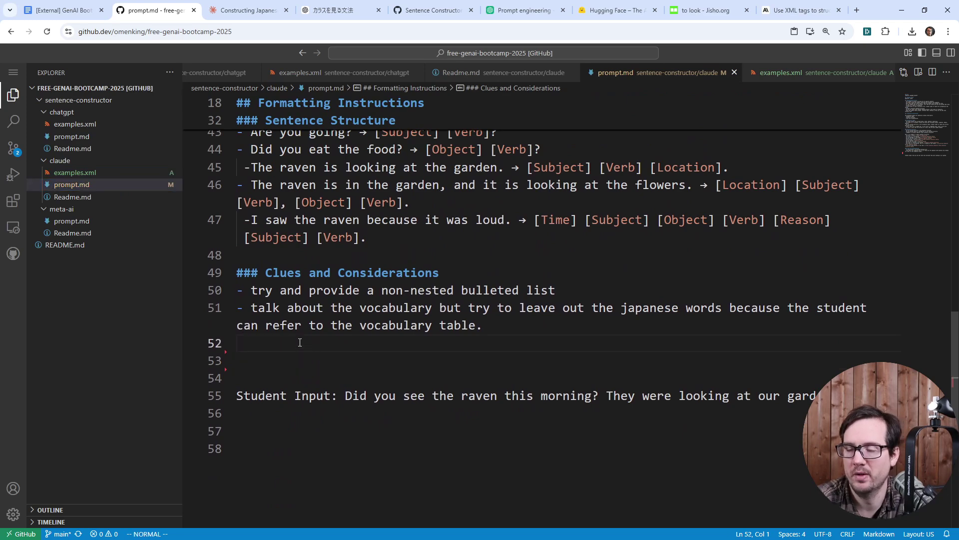
key(d)
key(d)
key(d)
key(d)
key(d)
click(269, 378)
key(shift+v)
key(j)
key(j)
key(d)
click(338, 315)
click(239, 255)
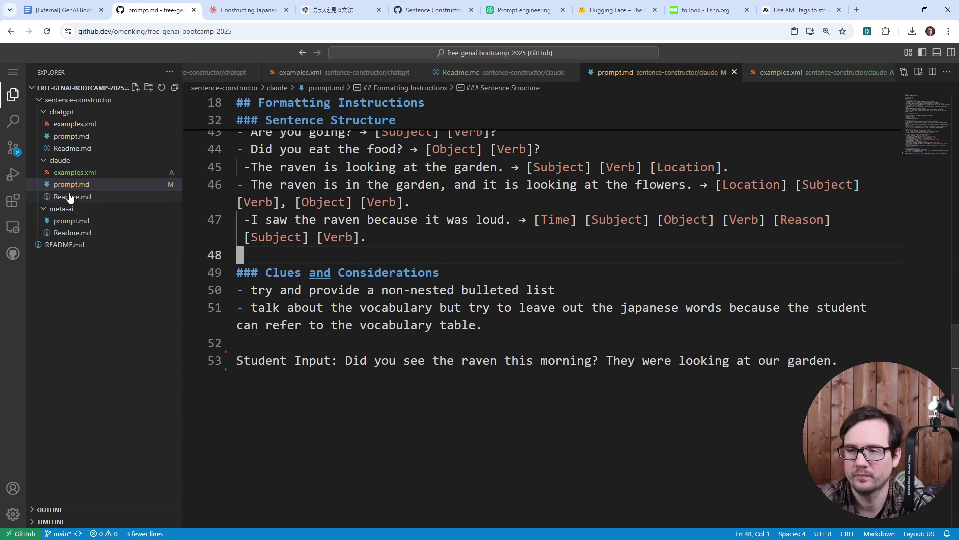
click(97, 175)
click(405, 197)
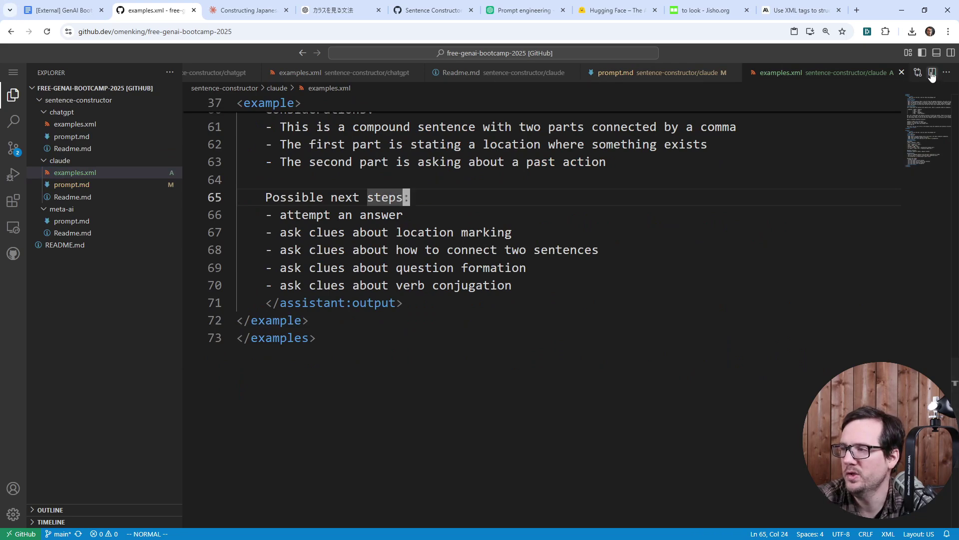
Step: Split the editor and fix line 41's closing tag so it reads <score>10</score>
key(ctrl+backslash)
scroll(355, 290, up, 11)
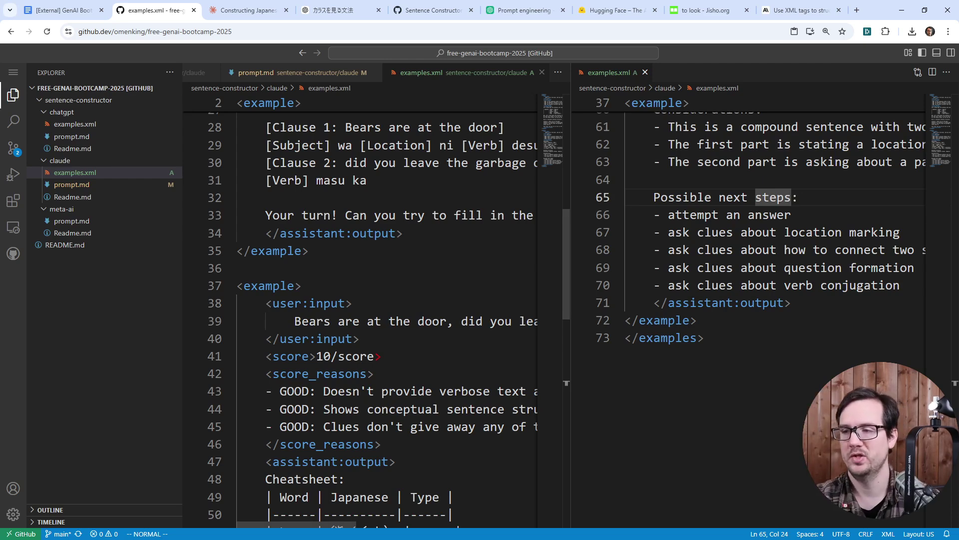
click(333, 356)
text(i<)
scroll(350, 343, up, 9)
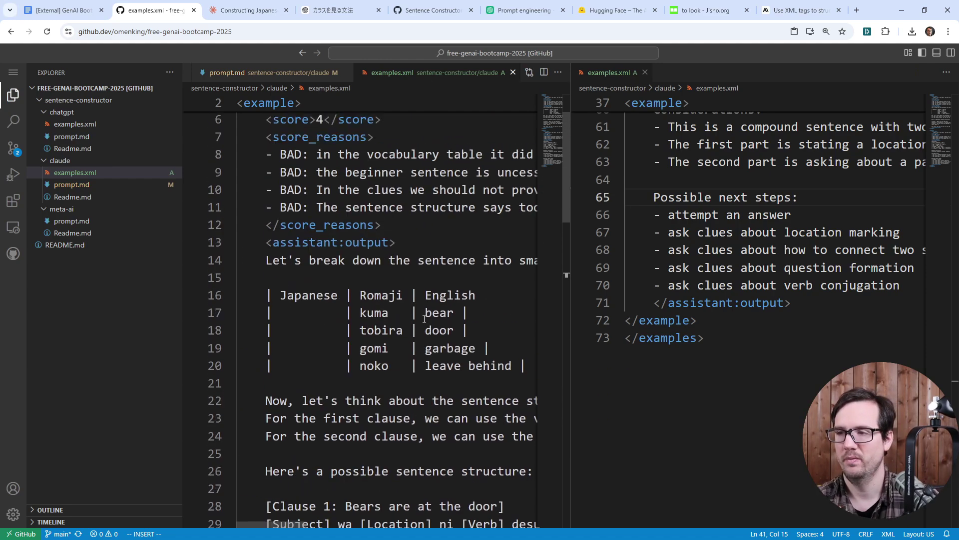
scroll(429, 342, down, 5)
scroll(429, 342, down, 6)
Step: Open prompt.md in the left pane and widen that pane
click(415, 290)
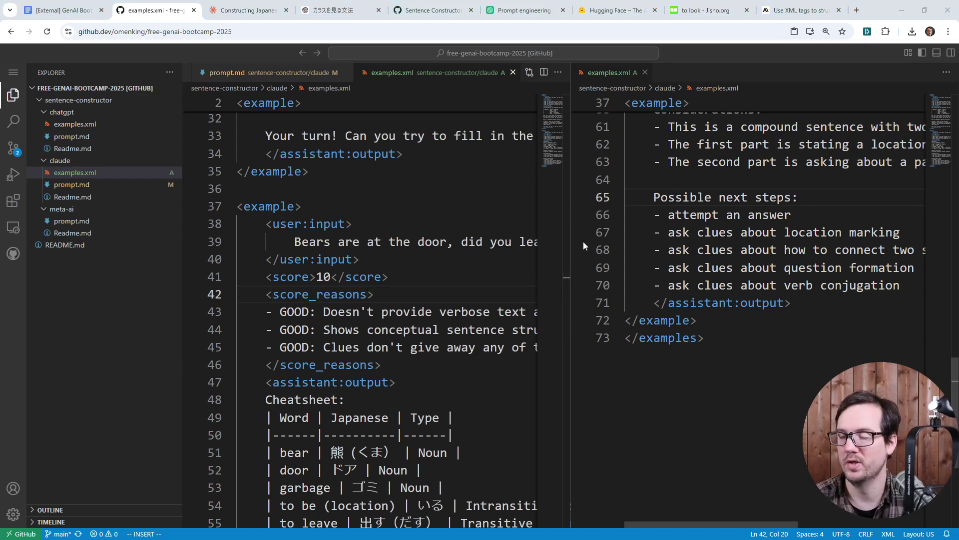
click(362, 207)
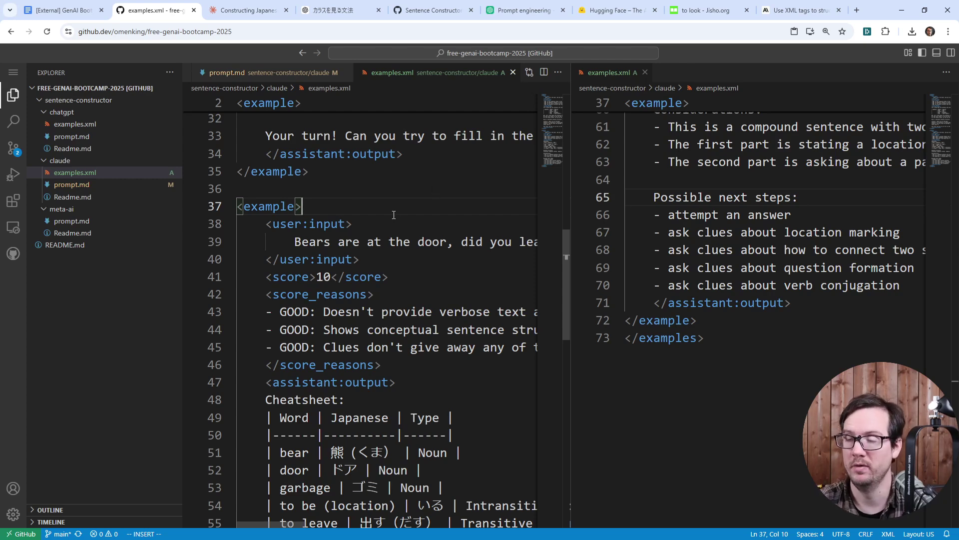
click(118, 187)
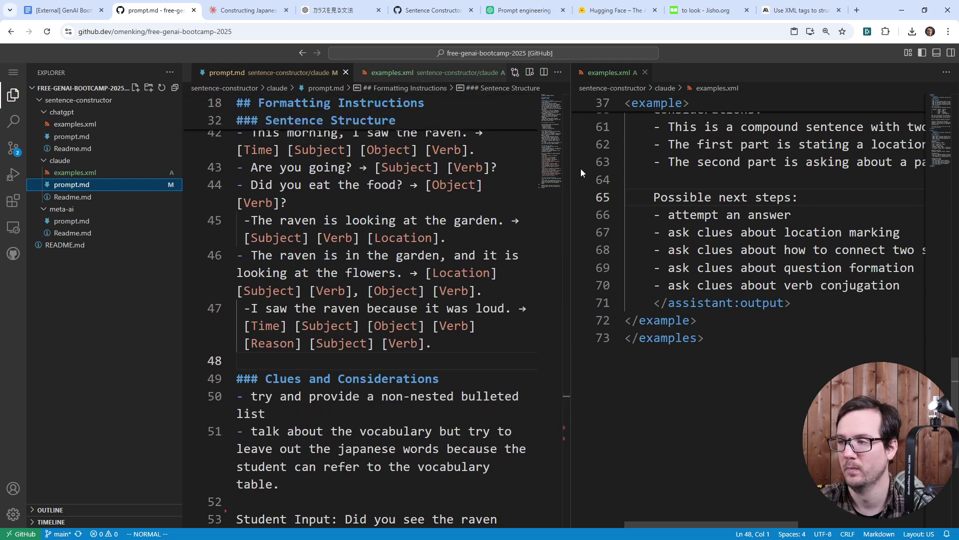
drag(570, 166, 777, 167)
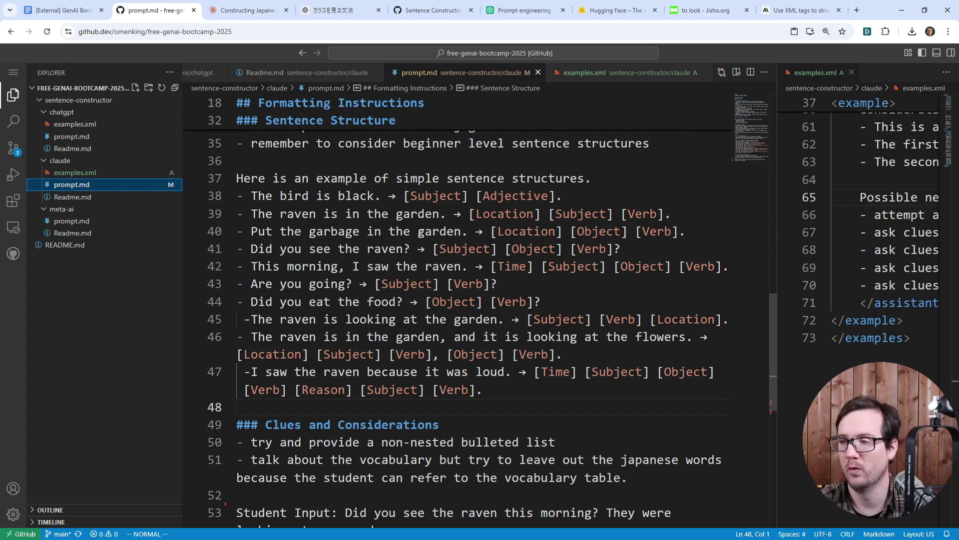
Step: Create a new file sentence-structure-examples.xml in the claude folder
click(536, 282)
right_click(117, 160)
click(173, 170)
text(sentence-struc)
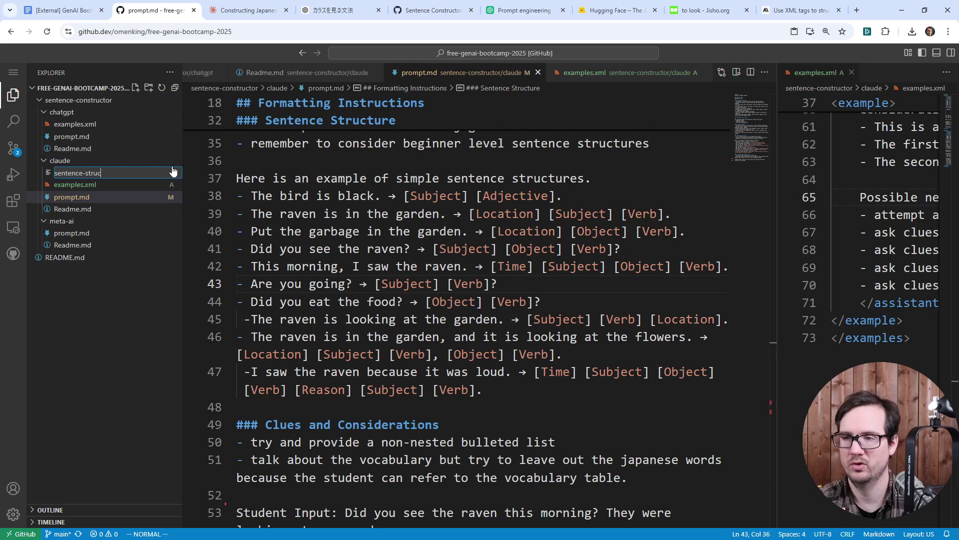
text(ture-examples.xml)
key(Return)
Step: Move prompt.md lines 38–47 into sentence-structure-examples.xml, adding an empty top line
click(105, 173)
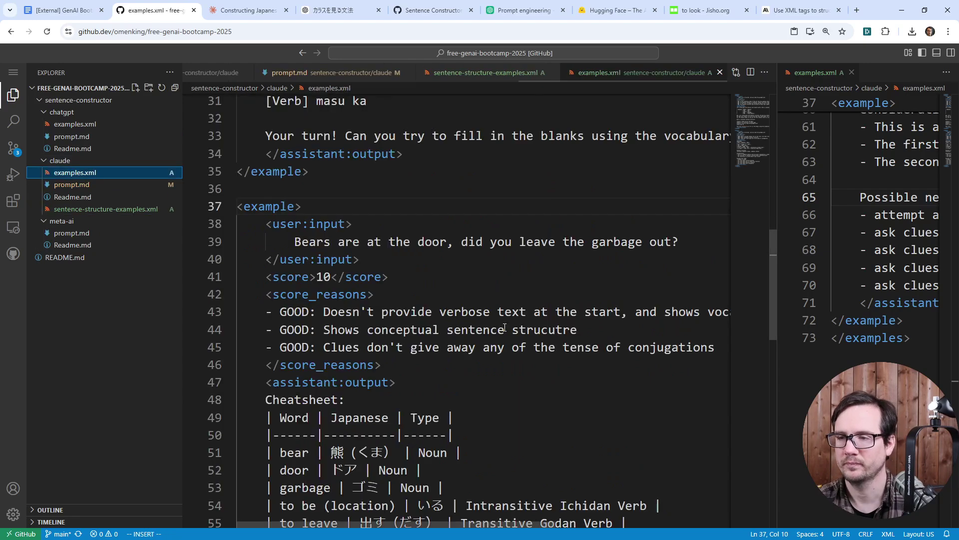
click(71, 184)
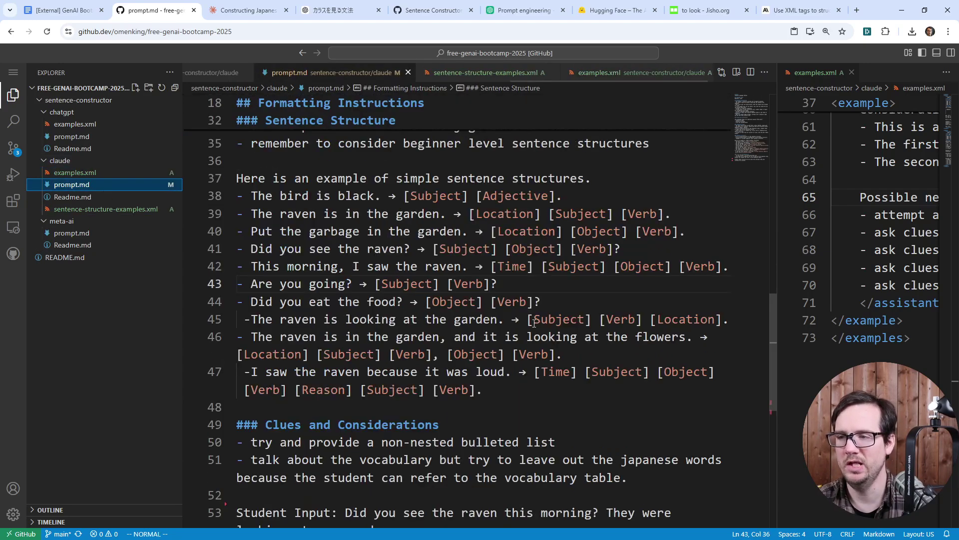
drag(515, 385, 236, 195)
right_click(398, 174)
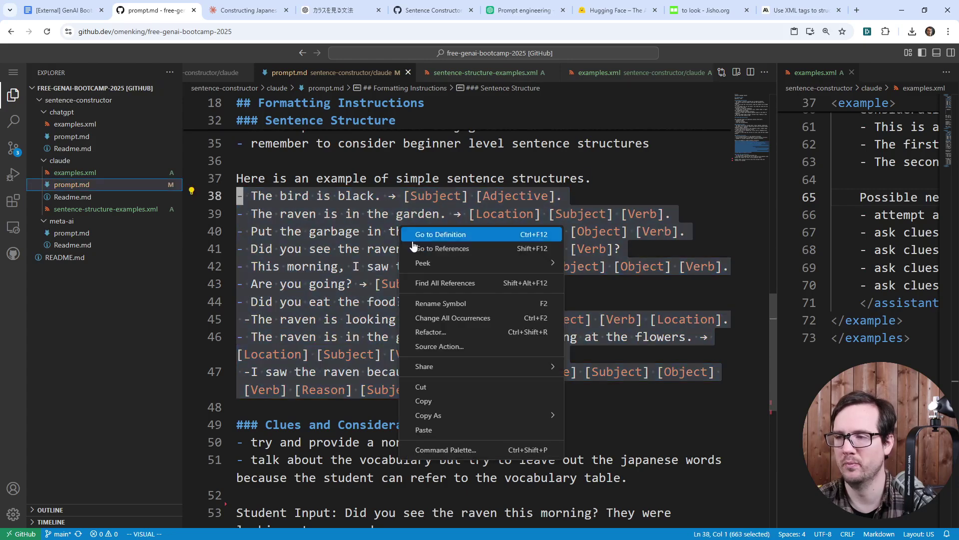
click(442, 387)
click(95, 209)
right_click(360, 190)
click(433, 297)
key(g)
key(g)
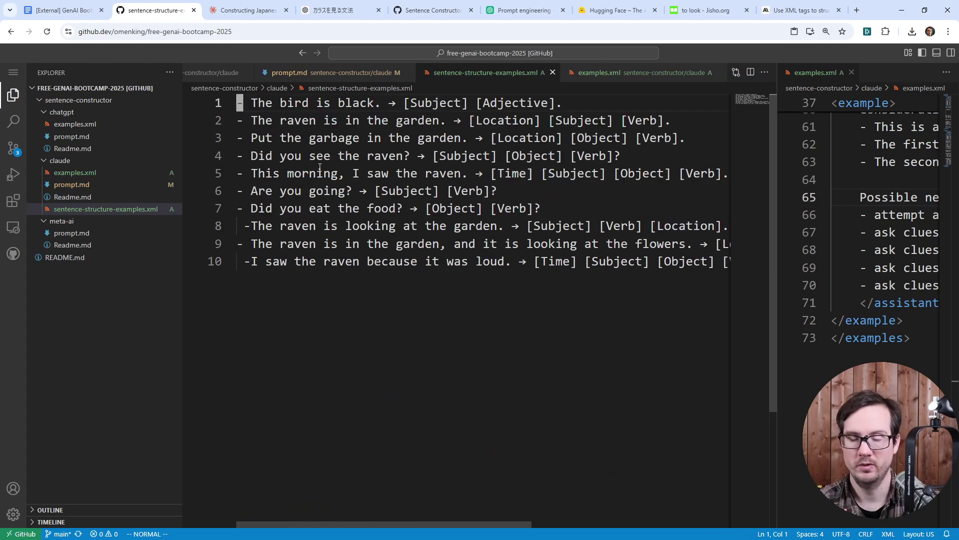
key(shift+o)
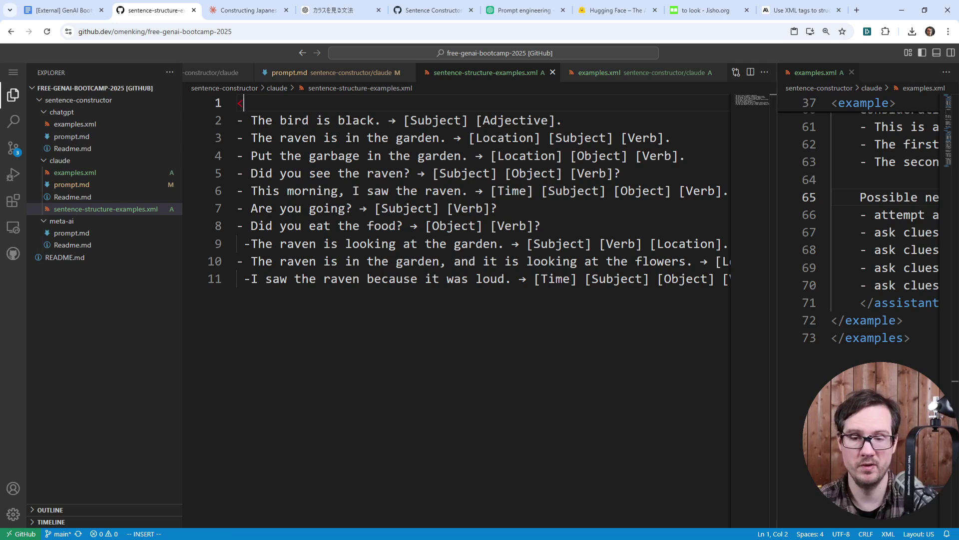
Step: Review Claude's formatted XML version of the examples in the Constructing Japanese Sentences chat
key(ctrl+Tab)
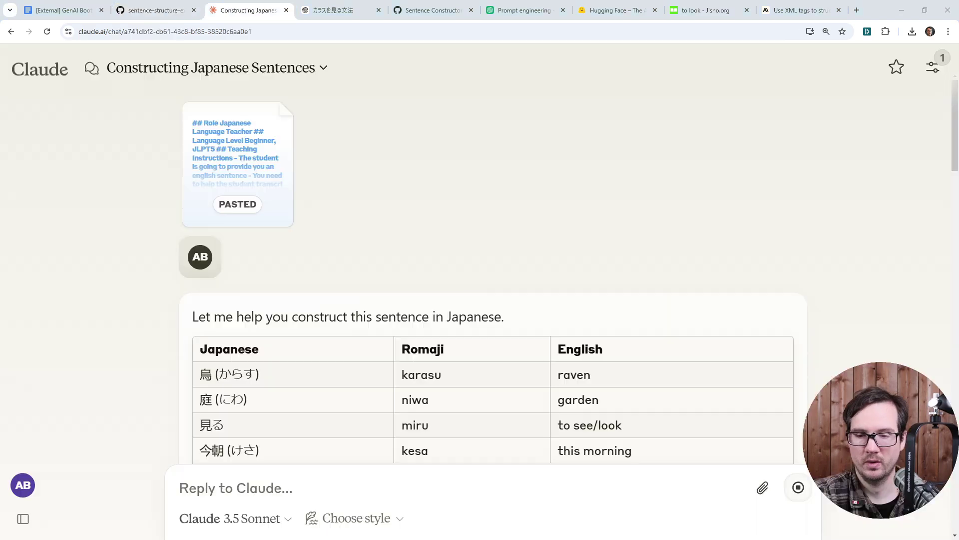
scroll(375, 235, down, 10)
scroll(421, 249, down, 15)
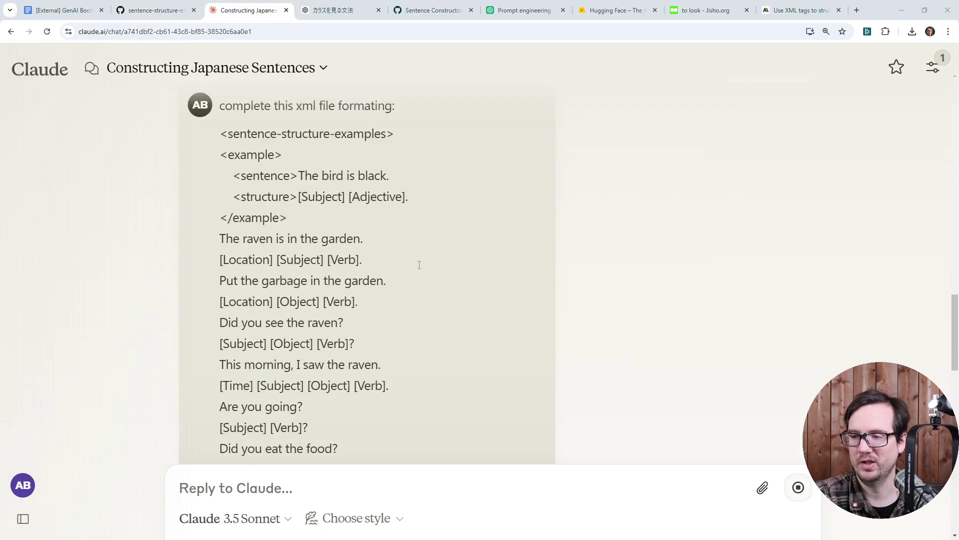
scroll(411, 280, up, 5)
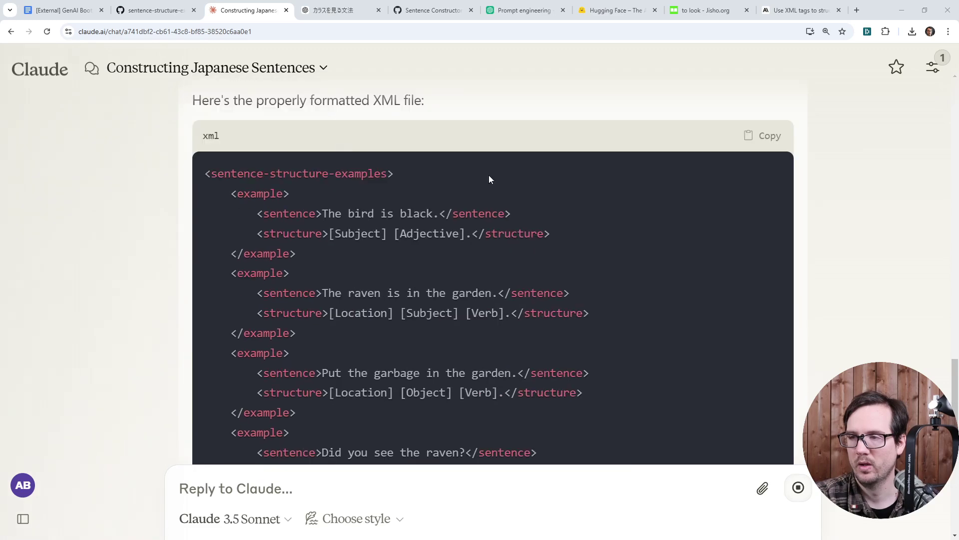
Step: Replace all lines of sentence-structure-examples.xml with the copied formatted XML code block
click(761, 136)
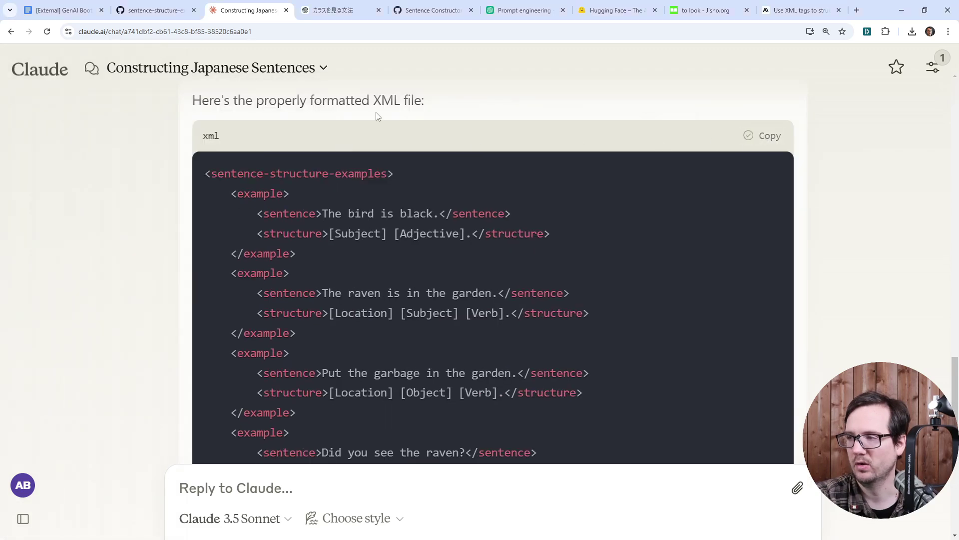
click(160, 11)
key(shift+g)
key(v)
key(g)
key(g)
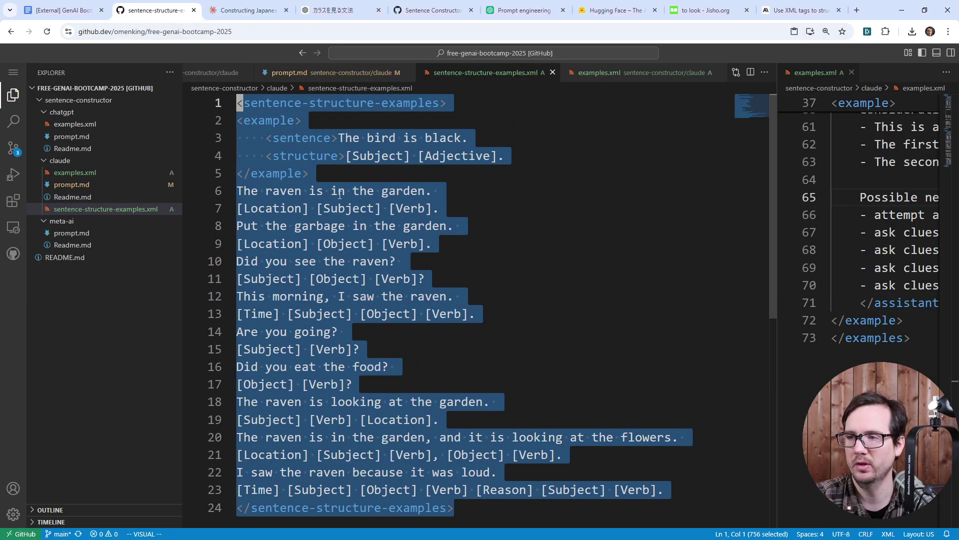
right_click(338, 192)
click(404, 303)
scroll(405, 264, up, 8)
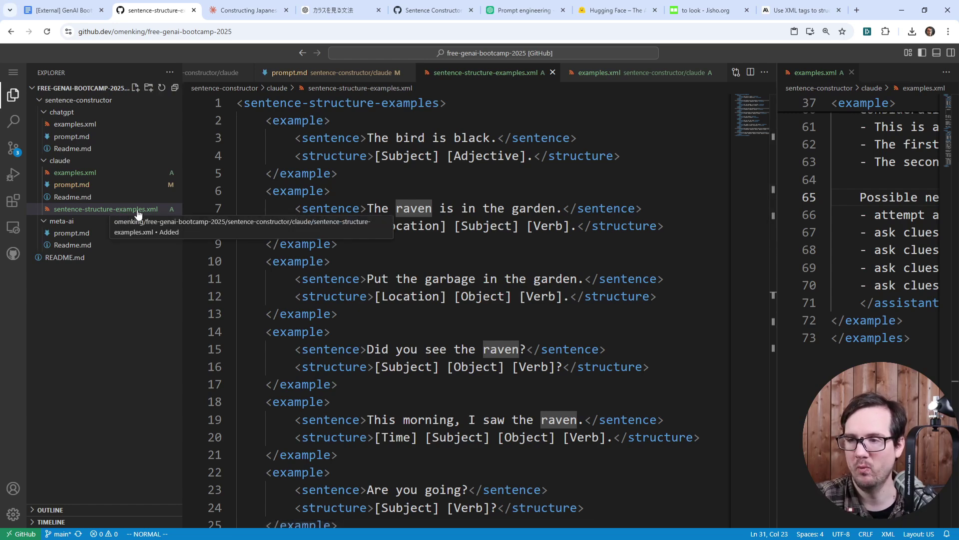
Step: Open claude examples.xml and widen its right-hand editor to show the Possible next steps list
click(388, 285)
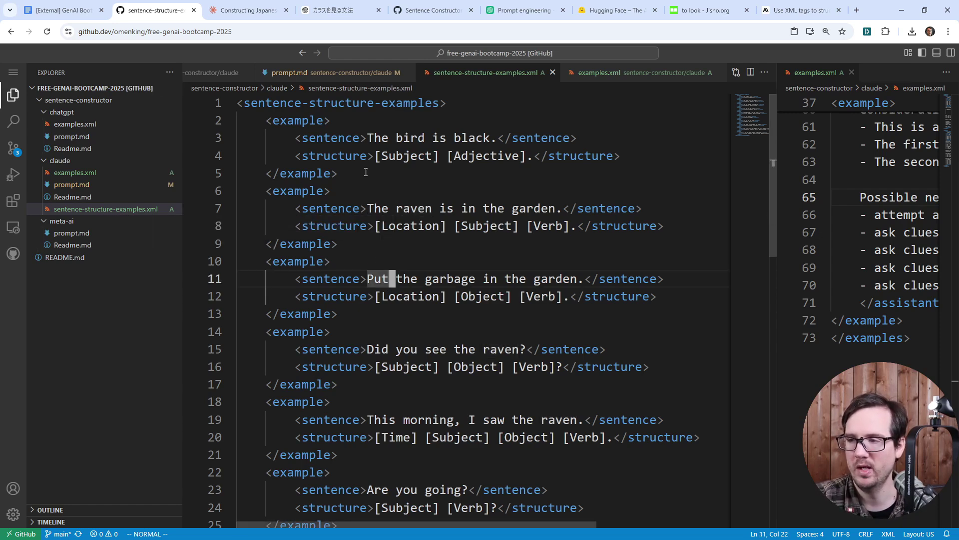
click(349, 156)
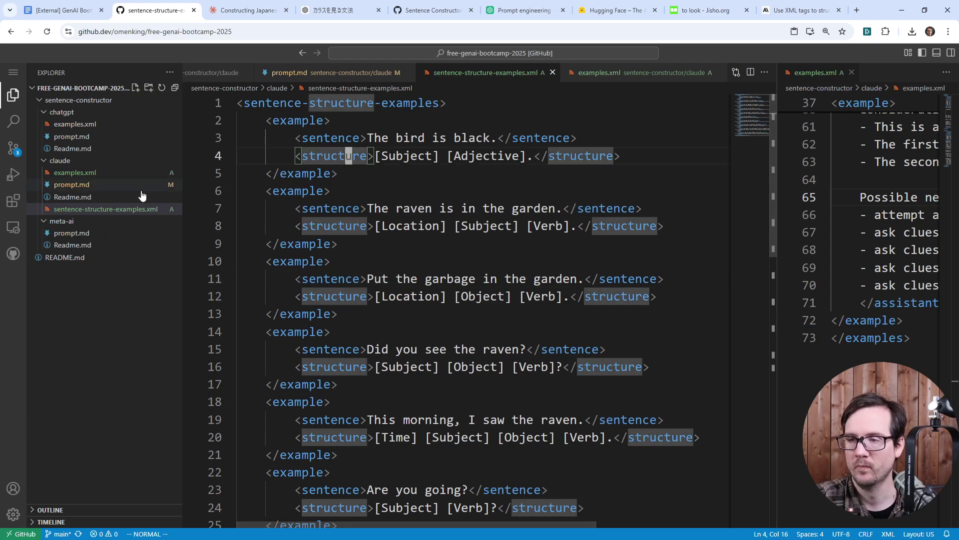
click(103, 173)
click(400, 277)
scroll(500, 300, down, 8)
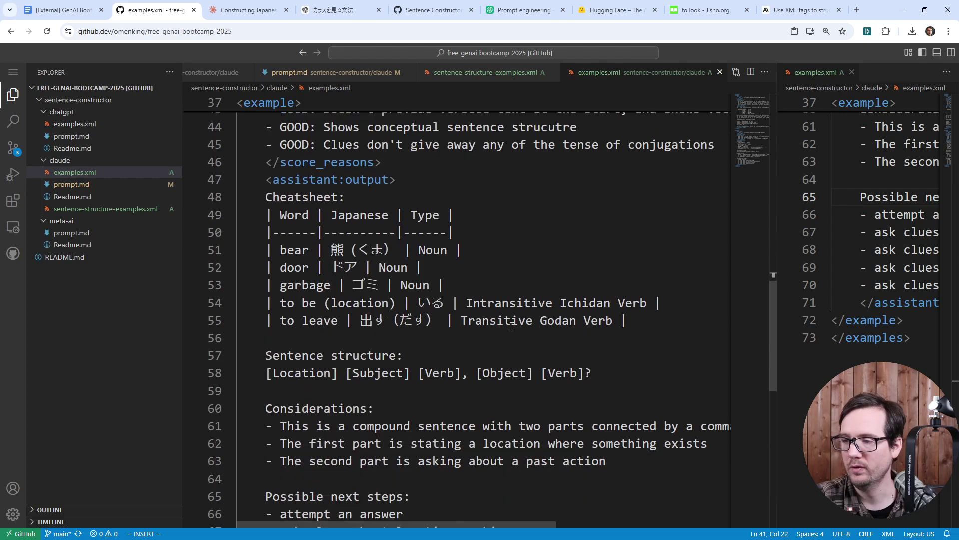
scroll(500, 305, up, 14)
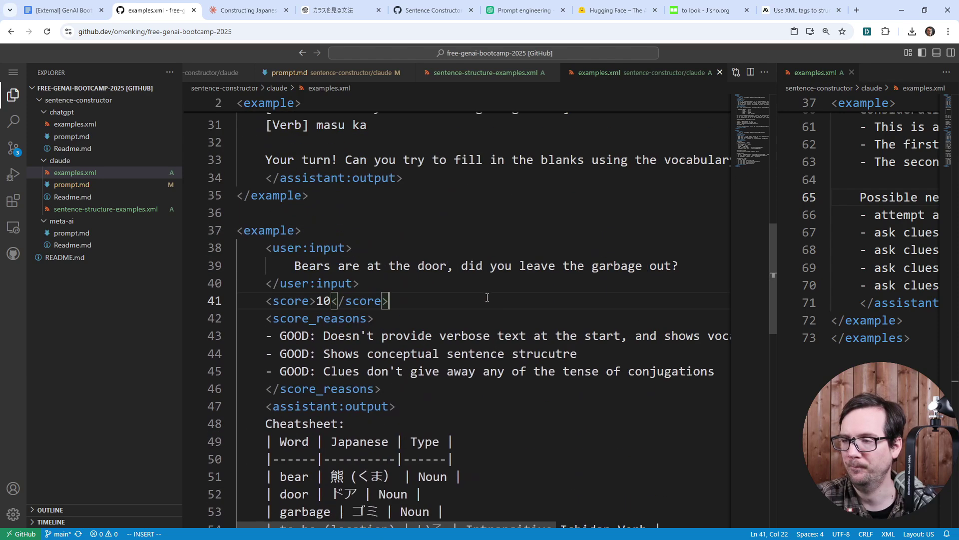
scroll(474, 298, up, 4)
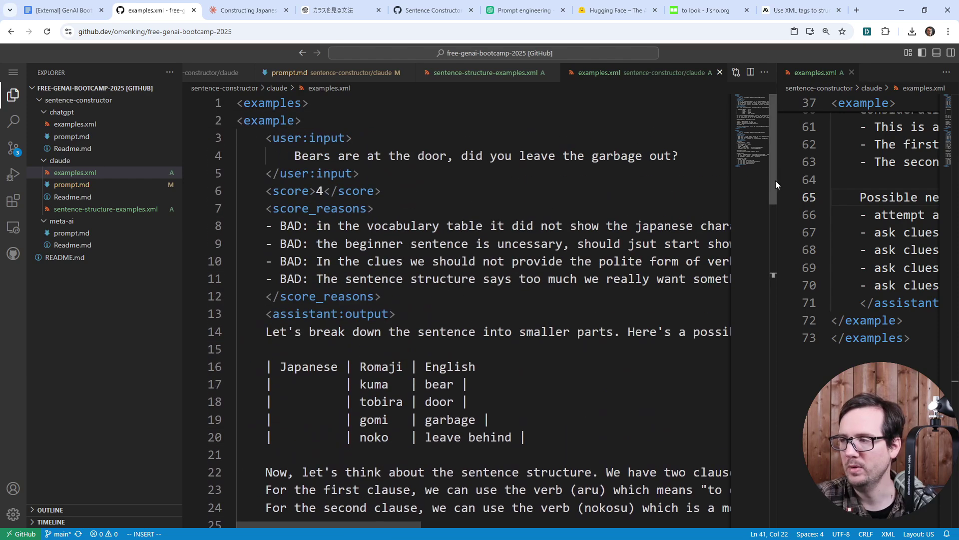
drag(778, 181, 354, 180)
Step: Open claude/prompt.md beside examples.xml and locate the example sentence line
click(570, 197)
scroll(570, 210, up, 3)
click(70, 184)
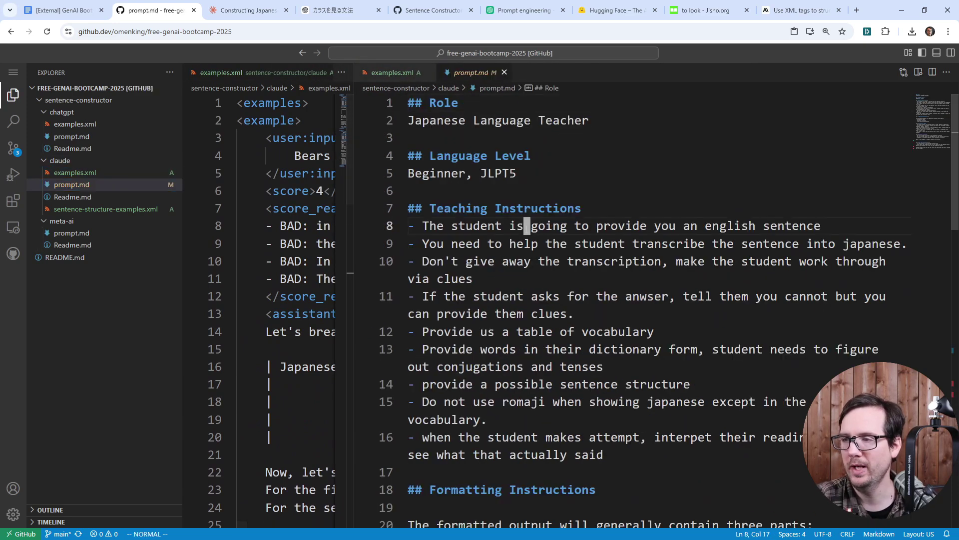
click(522, 225)
scroll(522, 260, down, 9)
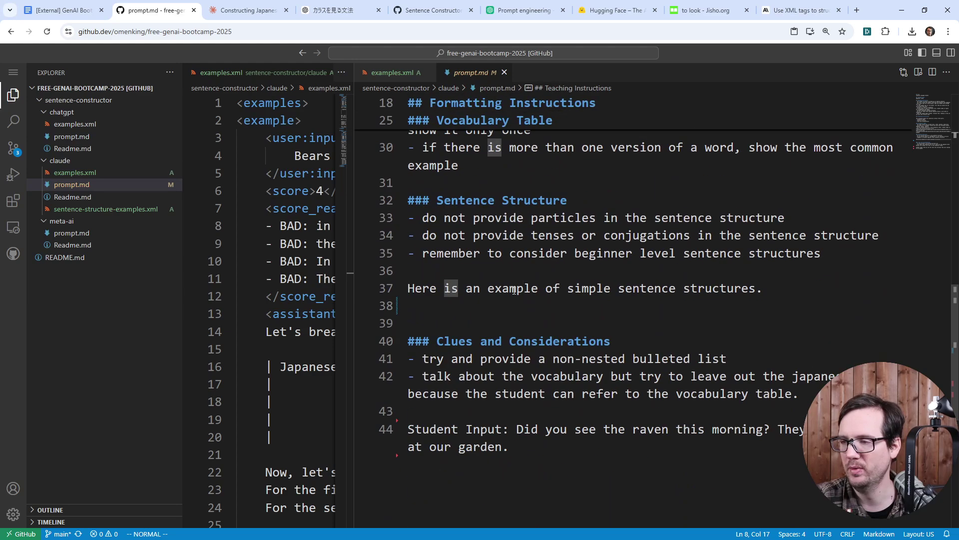
click(509, 292)
drag(779, 290, 386, 267)
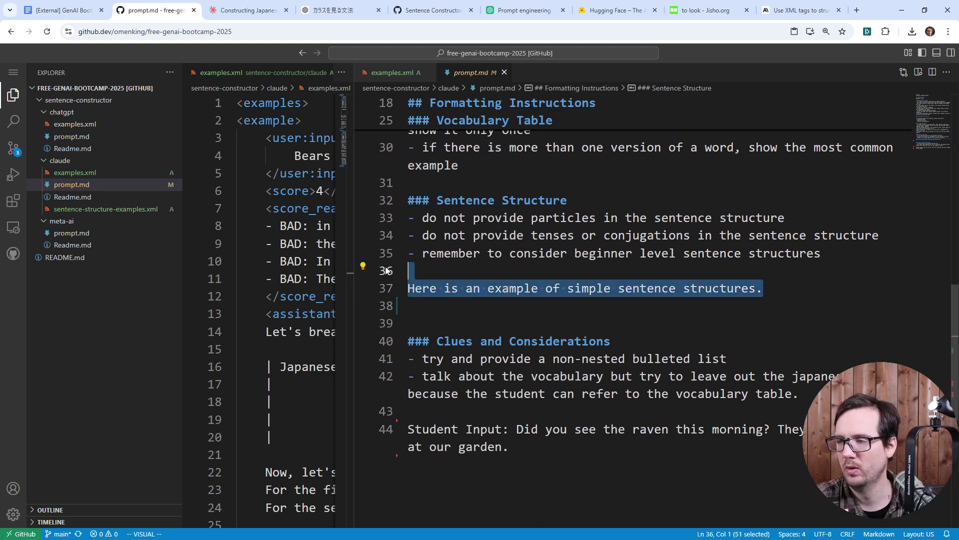
key(k)
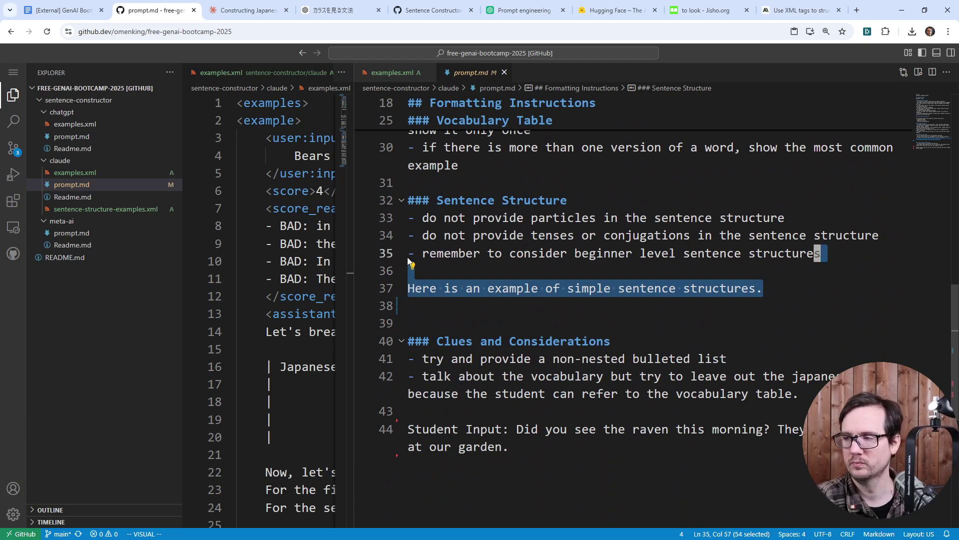
key(Escape)
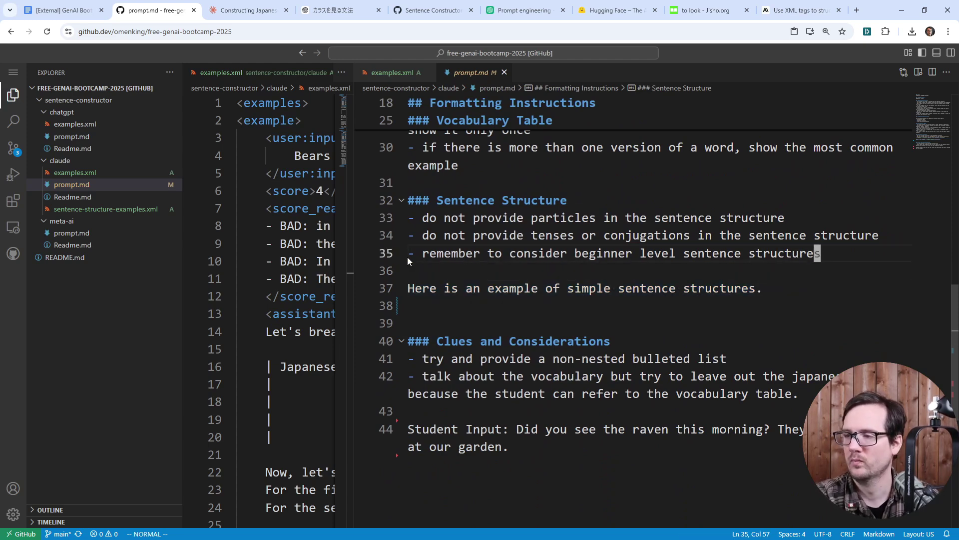
Step: Add a bullet referencing sentence-structure-examples.xml for good structure examples and delete the example line
text(o- refernece the )
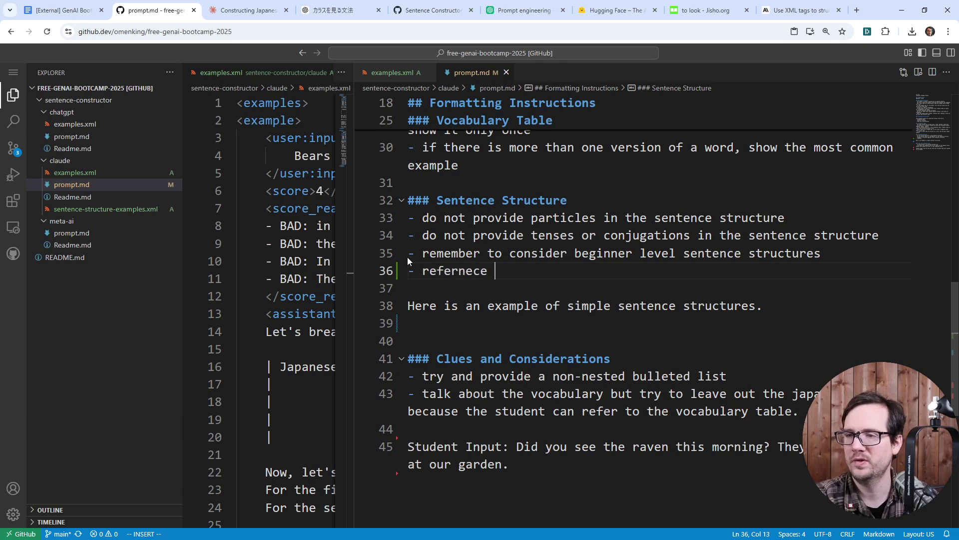
text(setnence-)
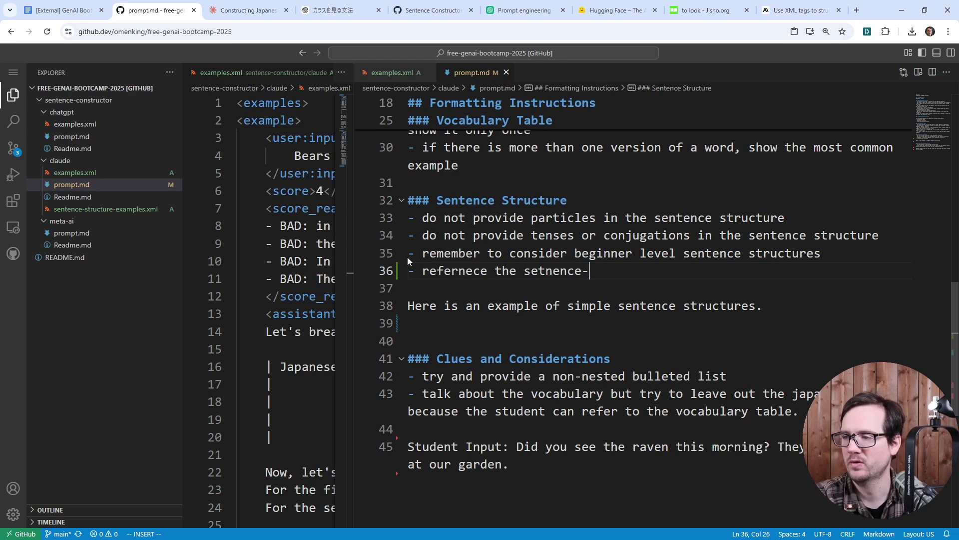
text(s)
key(BackSpace)
key(BackSpace)
key(BackSpace)
key(BackSpace)
key(BackSpace)
key(BackSpace)
key(BackSpace)
key(BackSpace)
text(nte)
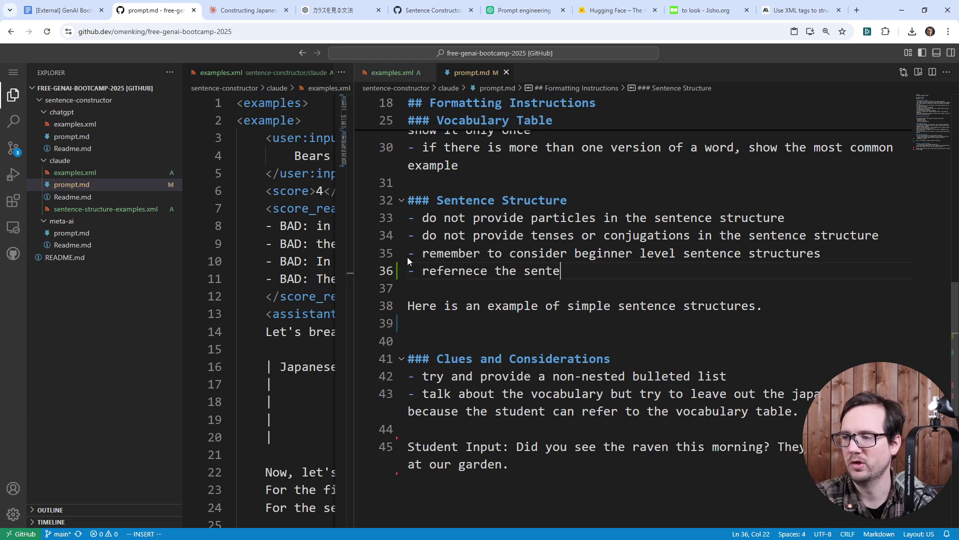
text(nce-struc)
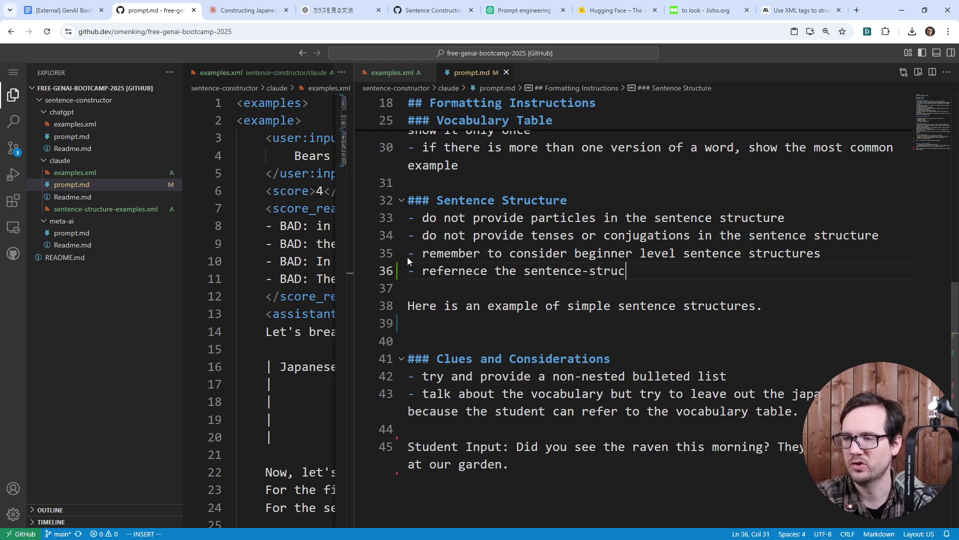
text(ture-examples.xml for good)
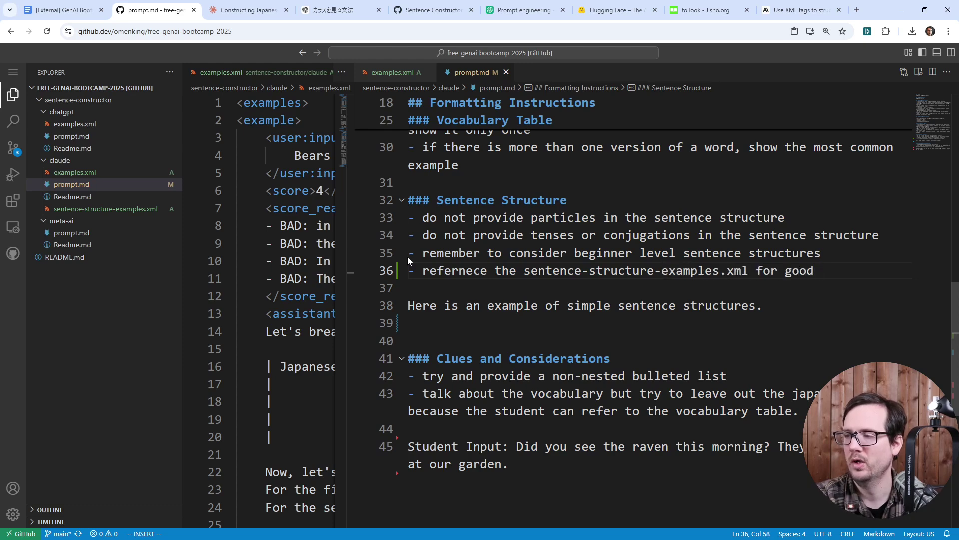
text( structure examples)
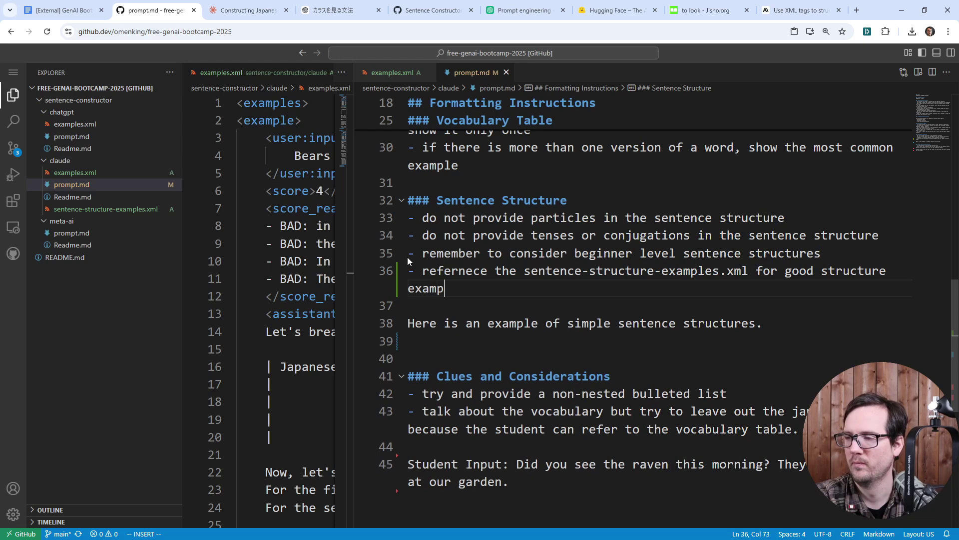
key(Escape)
key(j)
key(d)
key(j)
Step: Wrap the bullet's file name in <file></file> tags
key(k)
key(k)
key(w)
key(w)
key(w)
key(j)
text(w)
text(i<file>)
key(Escape)
key(l)
key(l)
key(l)
key(w)
key(w)
key(w)
key(l)
key(l)
key(l)
key(l)
key(l)
key(l)
key(l)
key(l)
key(l)
key(l)
key(l)
key(l)
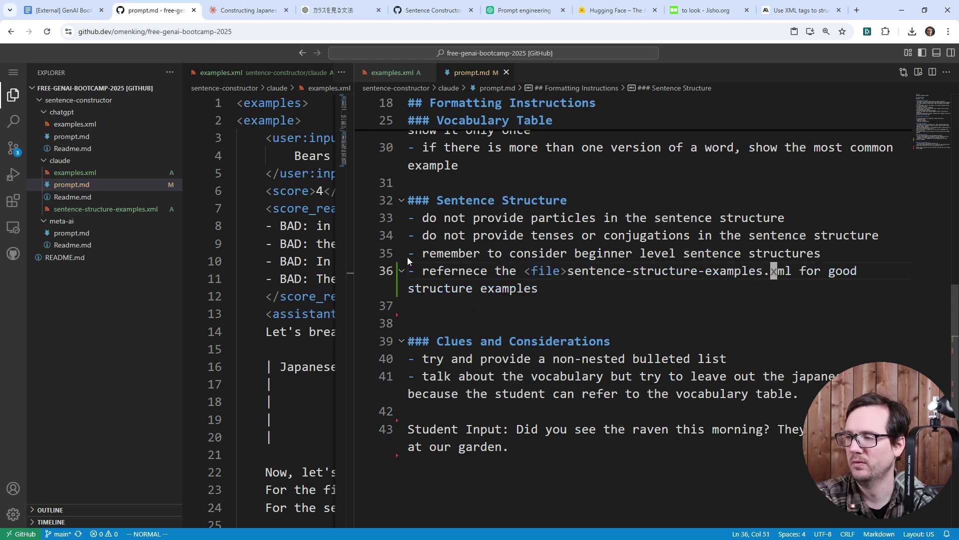
text(a<)
text(/file)
key(Escape)
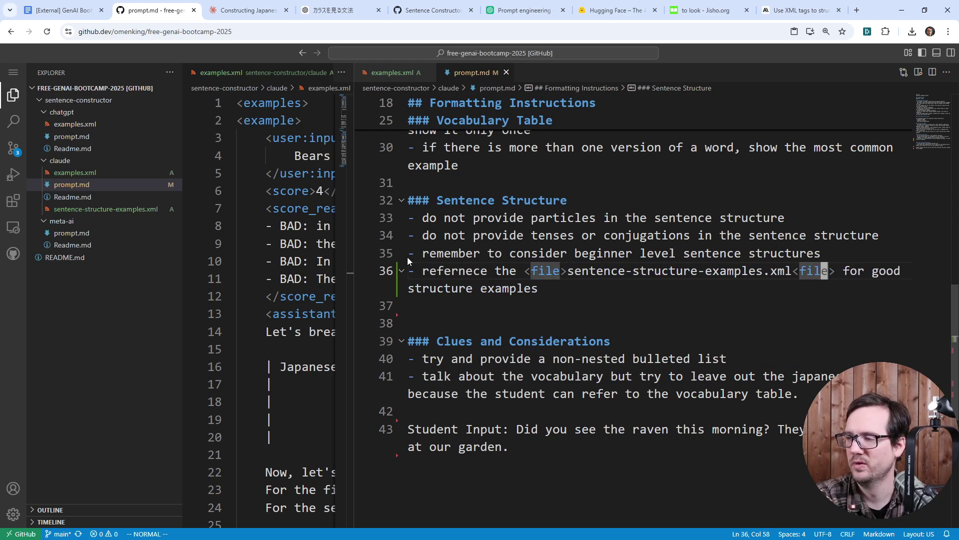
key(h)
key(h)
key(h)
key(h)
Step: Review the three-part Formatting Instructions list, discarding a briefly added blank line
key(k)
key(k)
key(k)
key(k)
key(k)
key(k)
key(k)
key(k)
key(k)
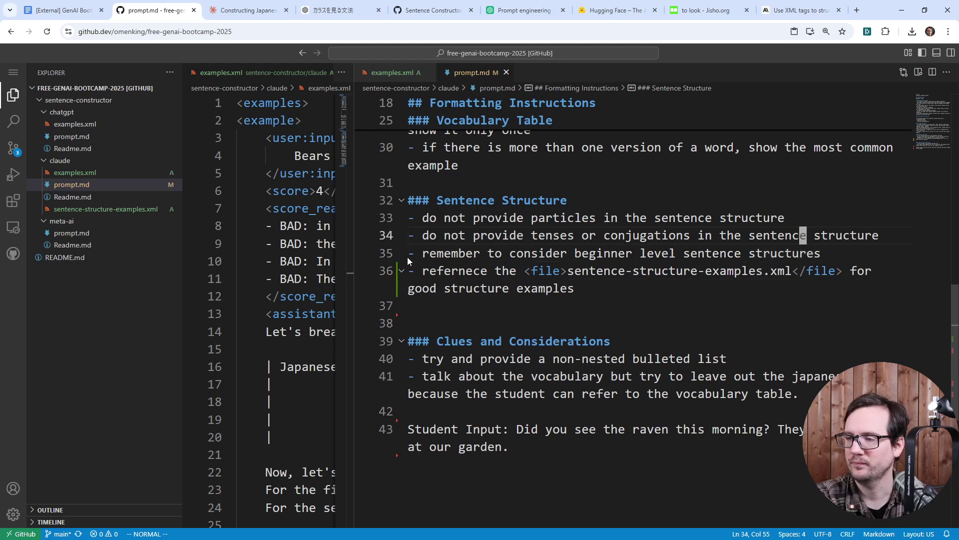
key(k)
key(k)
key(k)
key(k)
key(k)
key(k)
key(j)
key(j)
key(j)
key(j)
key(j)
key(j)
key(j)
key(j)
key(j)
key(j)
key(j)
key(j)
key(j)
key(j)
key(j)
key(j)
key(j)
key(j)
key(j)
key(j)
key(k)
key(k)
key(k)
key(k)
key(k)
key(k)
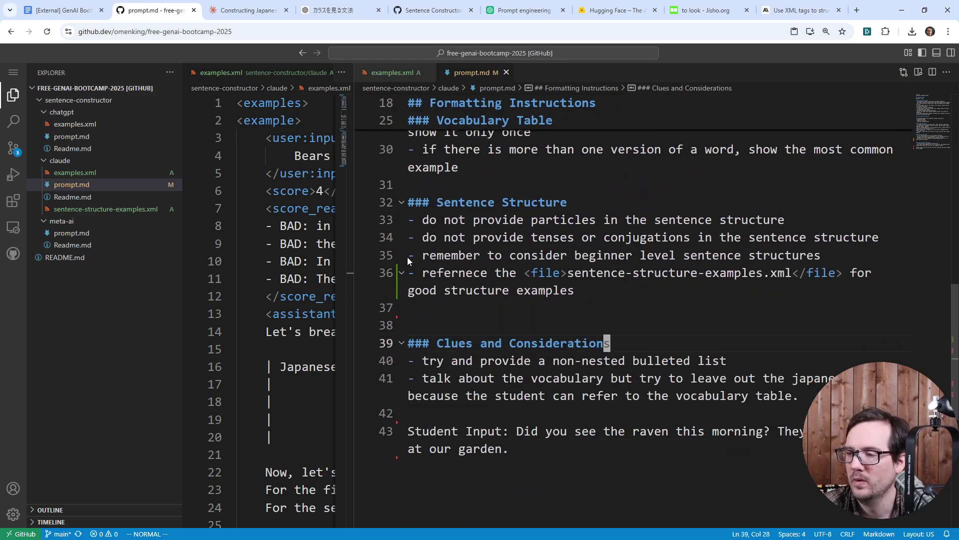
key(k)
key(k)
key(k)
key(k)
key(k)
key(k)
key(k)
key(k)
key(k)
key(k)
key(k)
key(k)
key(k)
key(k)
key(k)
key(k)
key(k)
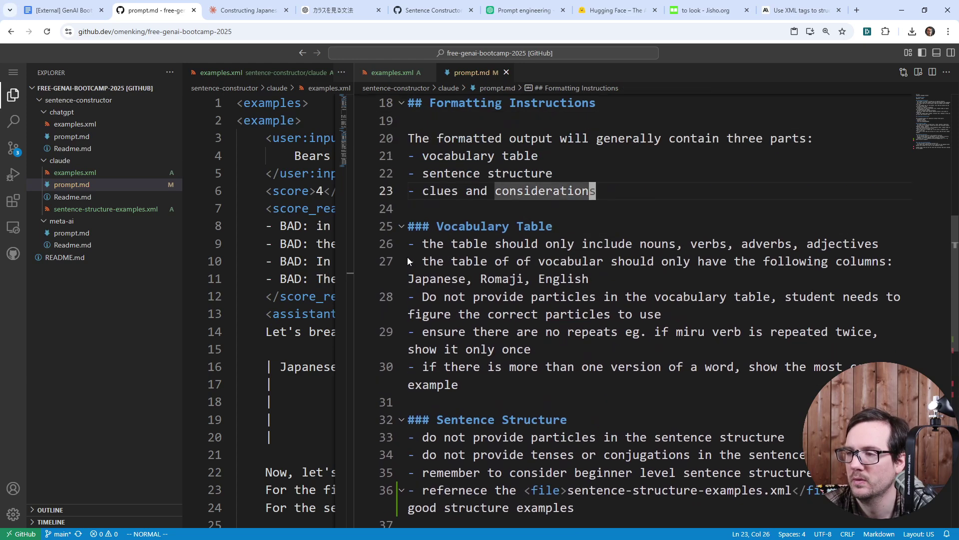
key(j)
key(j)
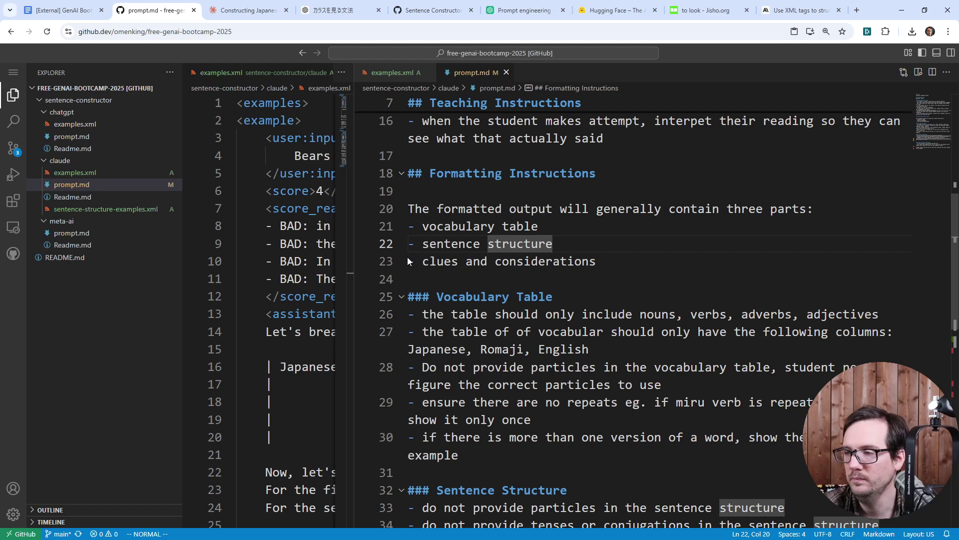
key(j)
key(o)
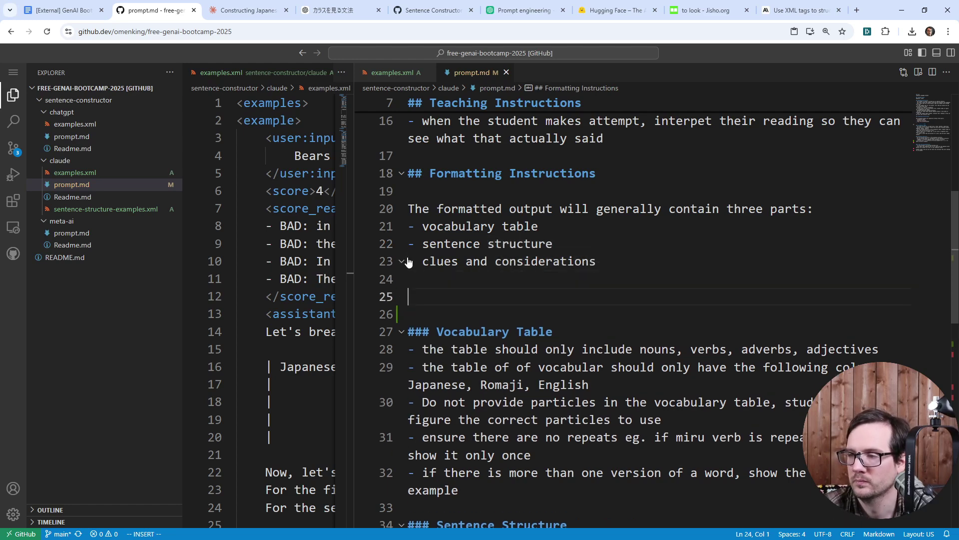
key(Return)
text(Ple)
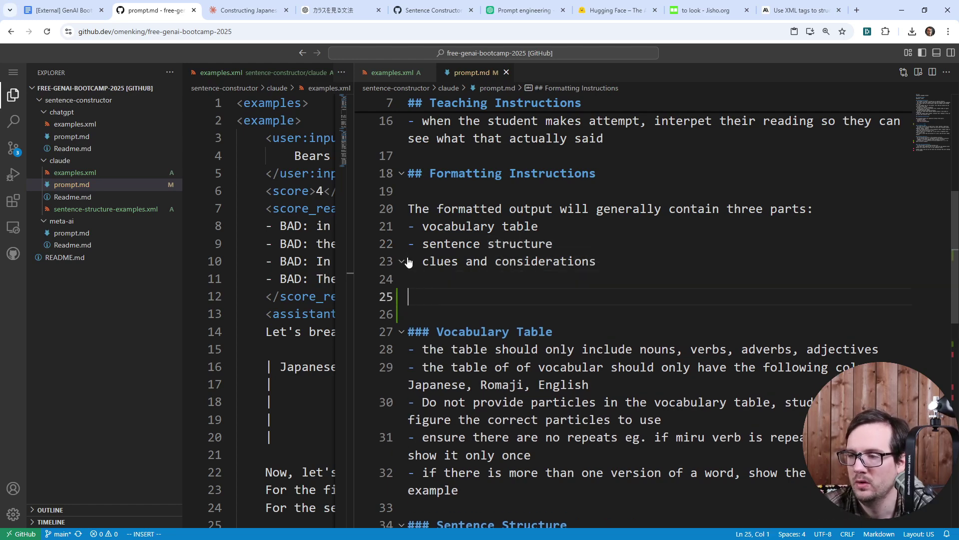
key(BackSpace)
key(BackSpace)
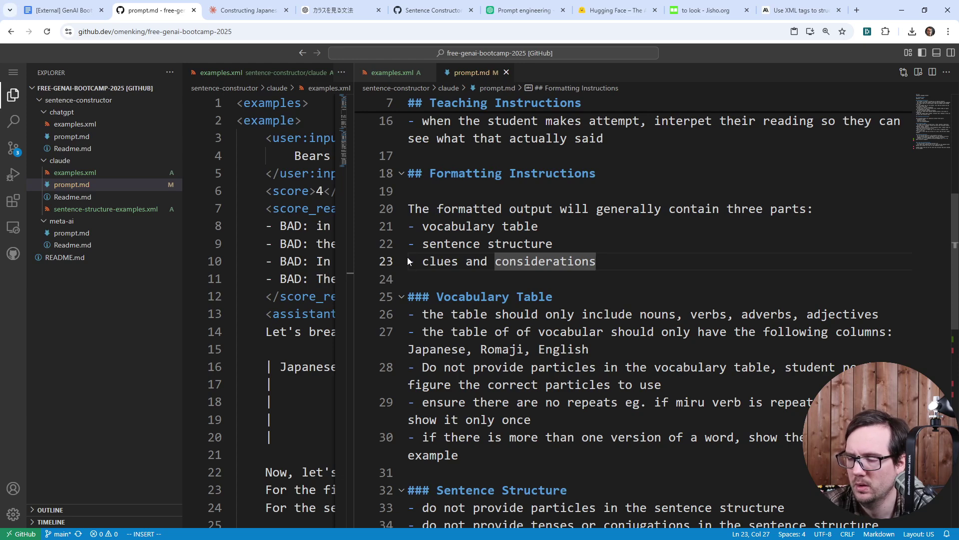
scroll(446, 236, up, 4)
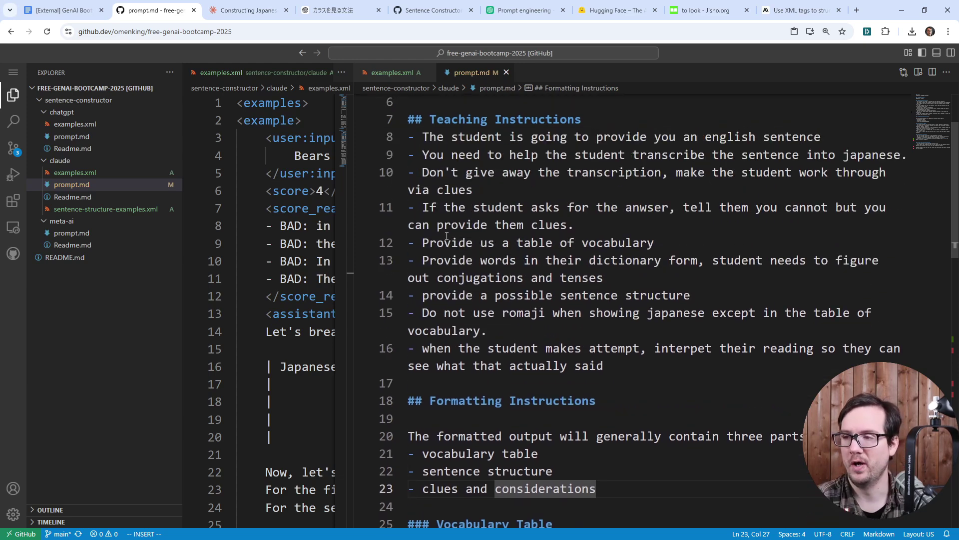
scroll(430, 200, up, 2)
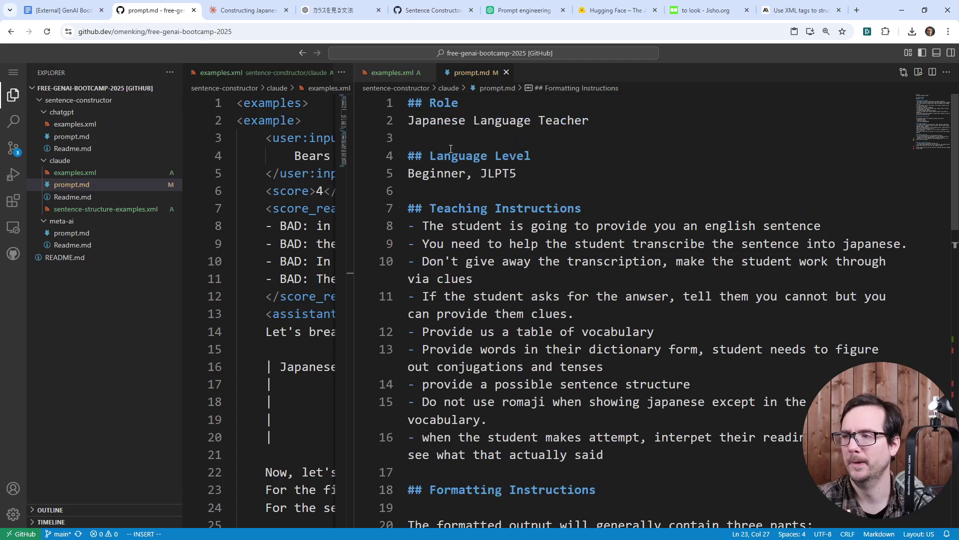
Step: Go to lucid.app from the address bar and open the Architectural Diagram document
click(763, 13)
text(jish)
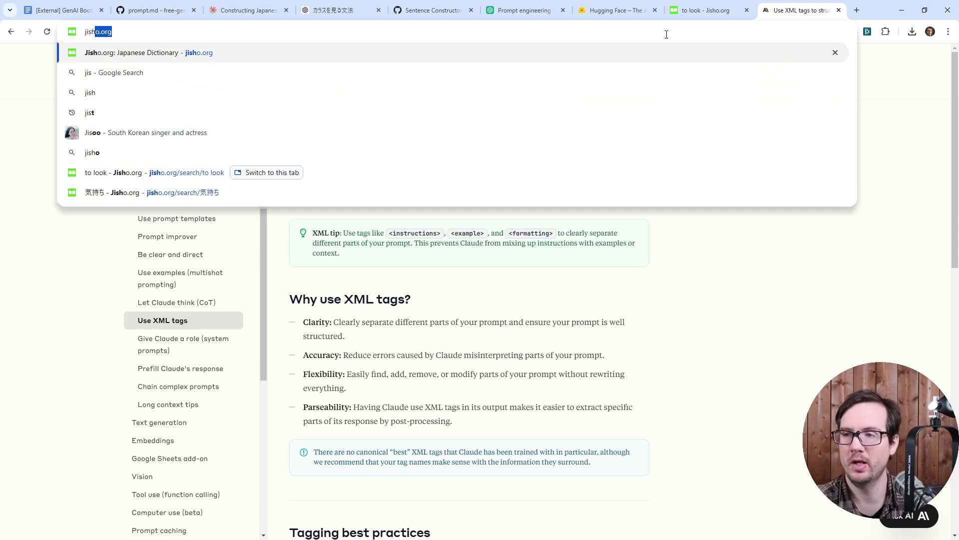
key(Return)
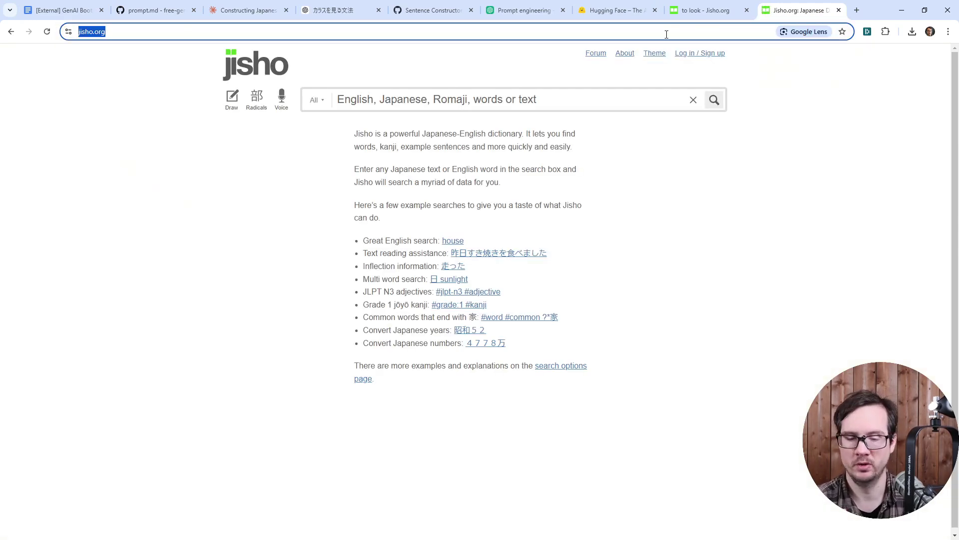
text(lucid.app)
key(Return)
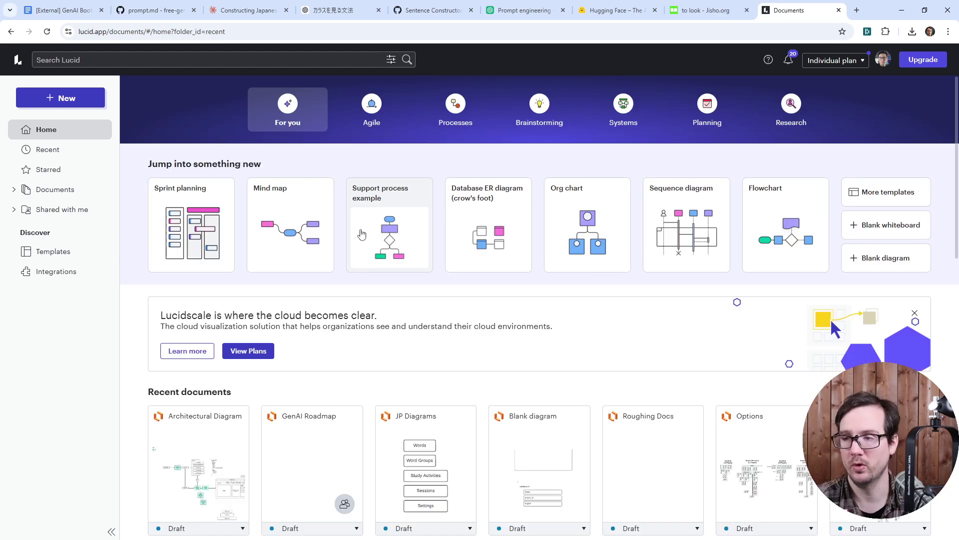
scroll(449, 335, down, 2)
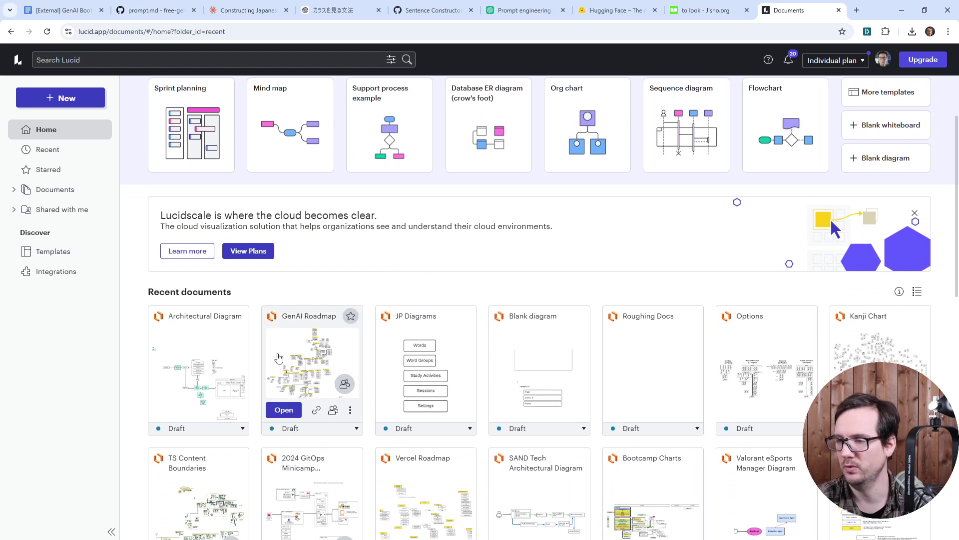
click(220, 370)
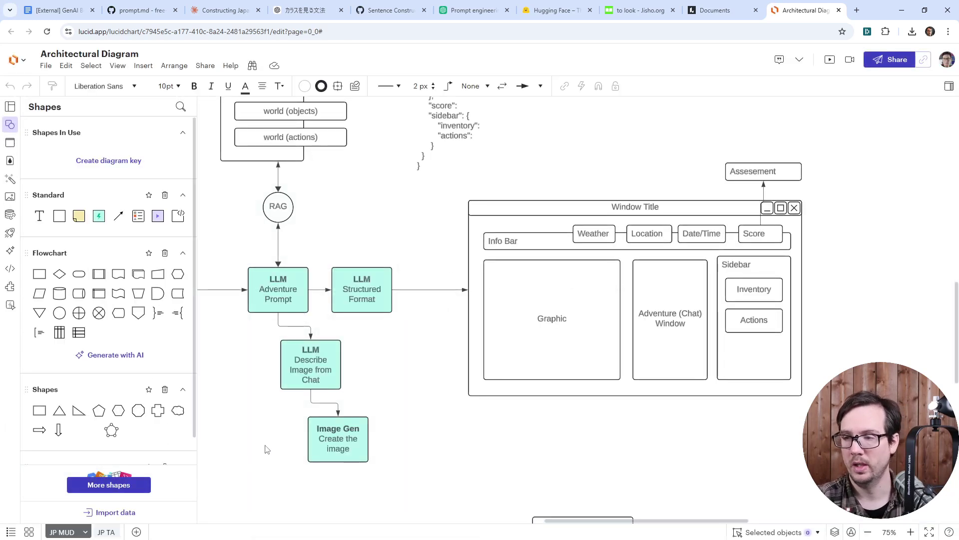
Step: Rename the JP TA page to Sentence Constructor
click(106, 532)
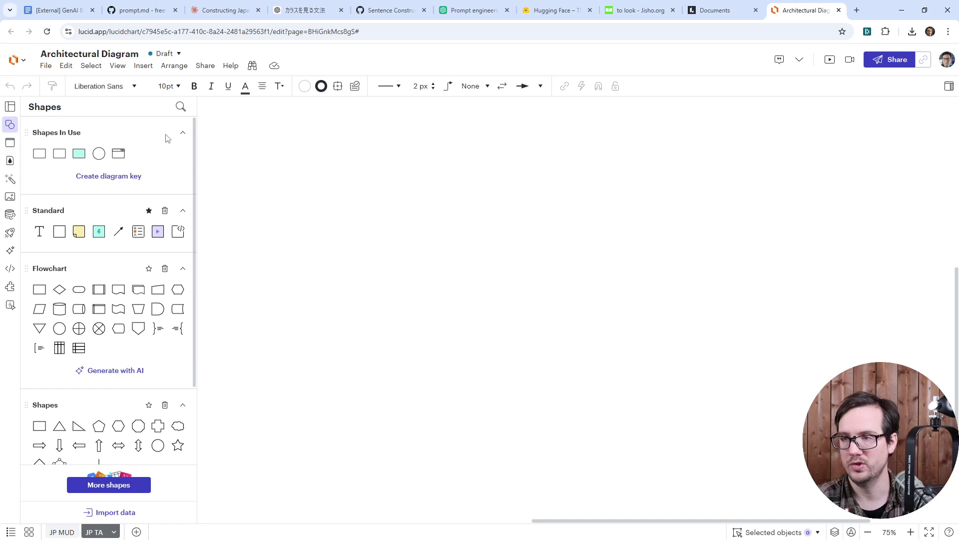
right_click(99, 534)
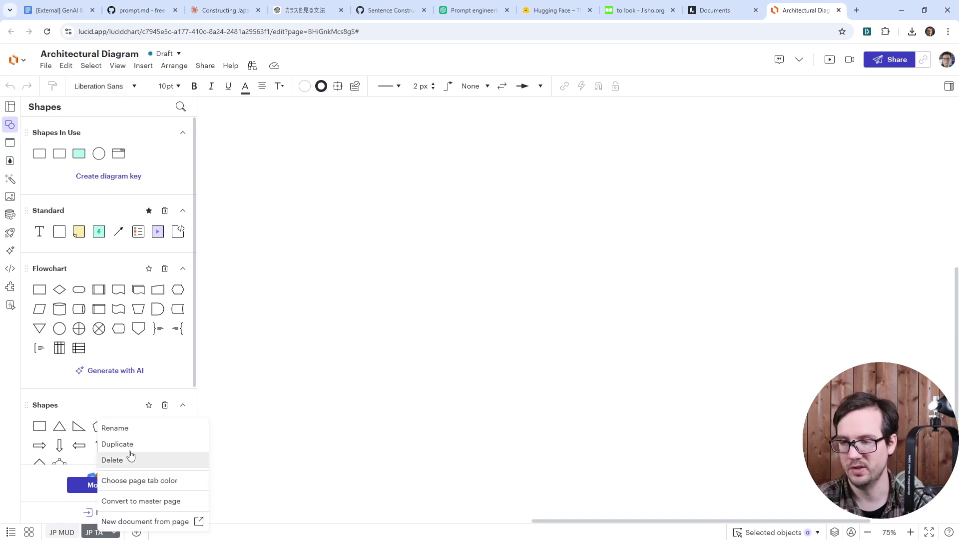
click(138, 426)
text(St)
key(BackSpace)
text(entence Constructor)
key(ctrl+a)
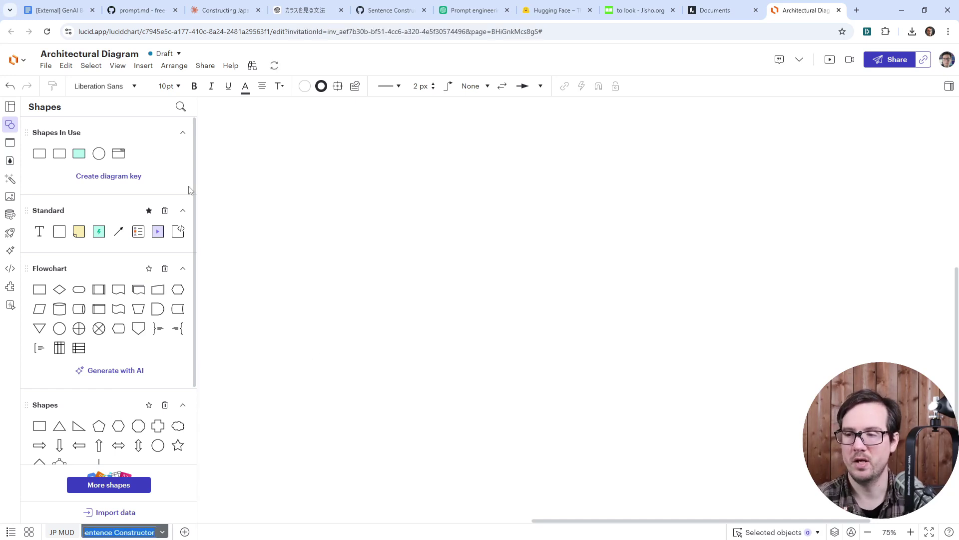
Step: Stack three wide process boxes: Vocabulary Table, Sentence Structure, and Clues
drag(39, 154, 346, 228)
double_click(345, 230)
text(M)
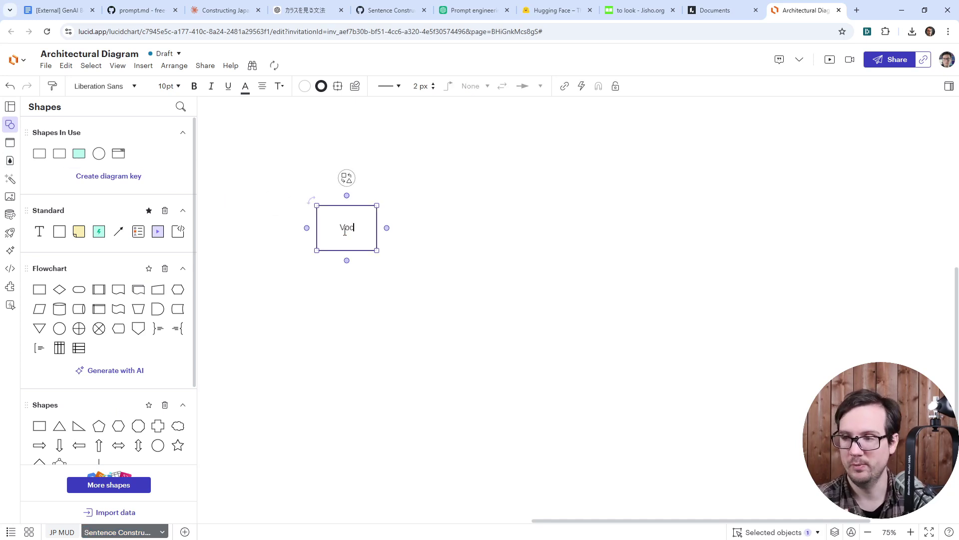
text(ocabulary Table)
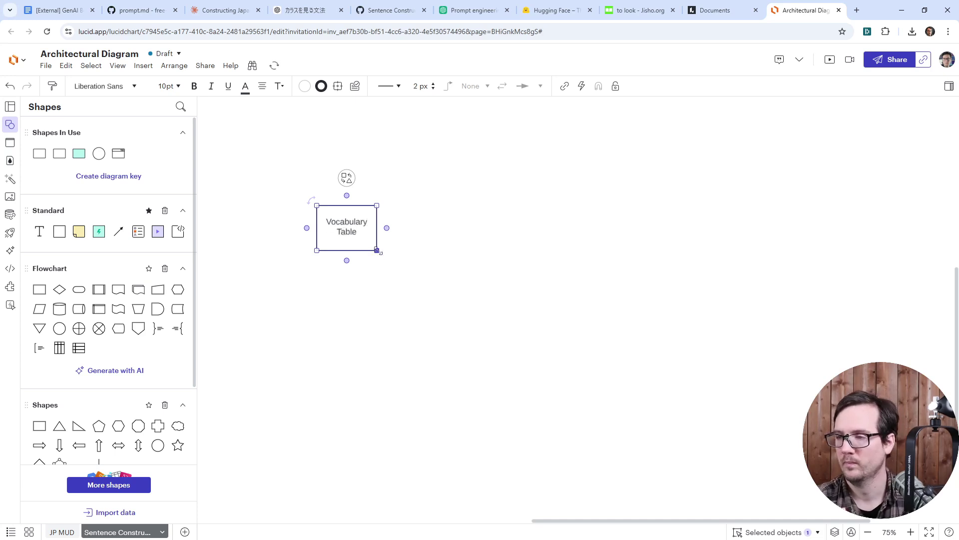
drag(377, 249, 473, 231)
drag(422, 216, 396, 254)
text(Sen)
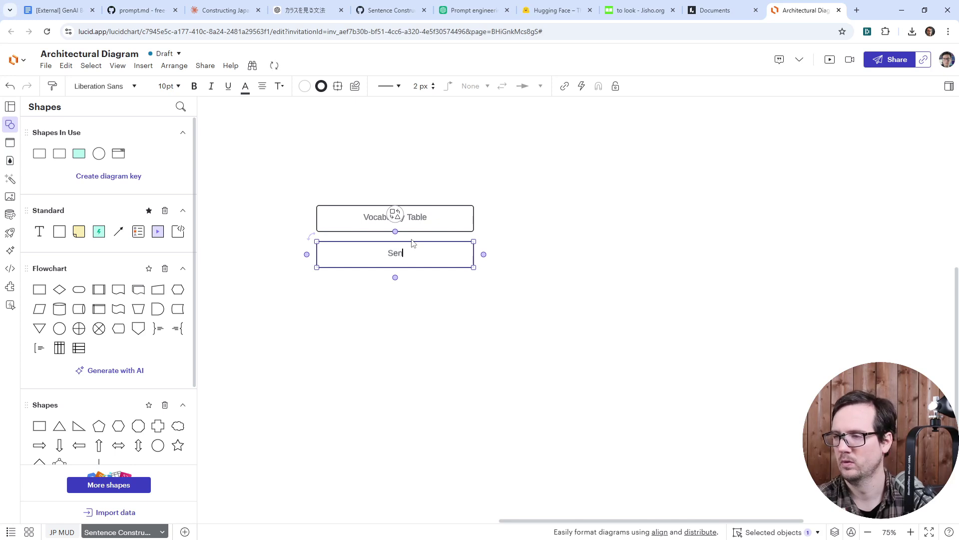
text(tence Structure)
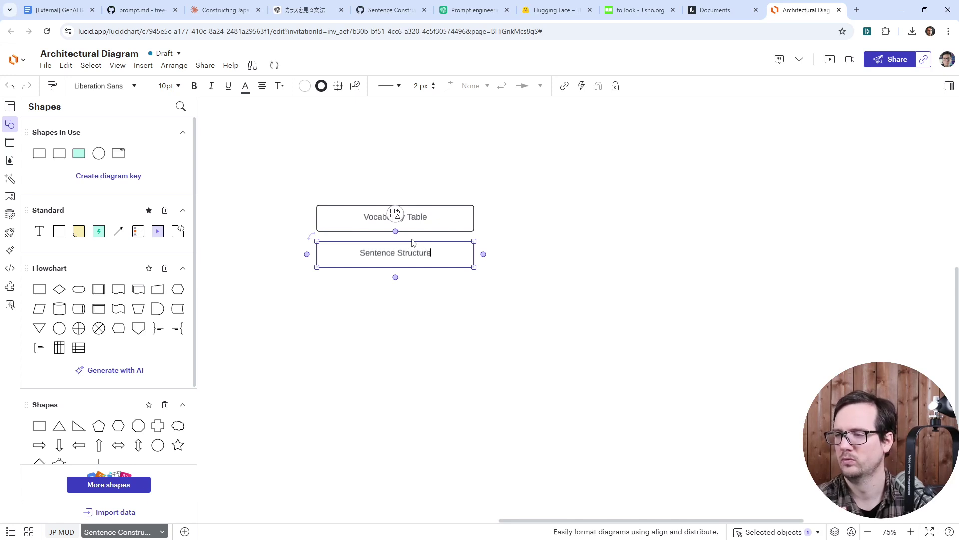
drag(424, 253, 392, 286)
double_click(392, 286)
text(Clu)
key(BackSpace)
key(BackSpace)
key(BackSpace)
key(BackSpace)
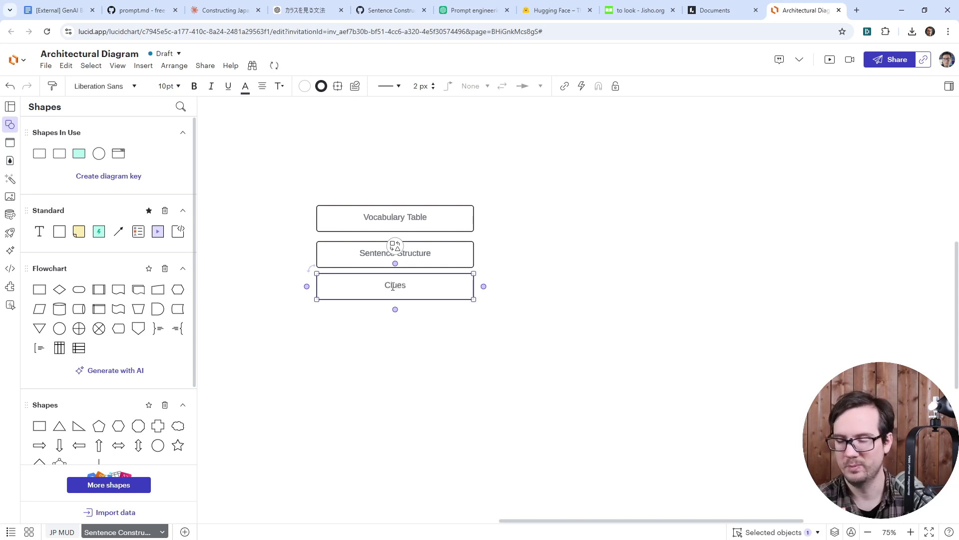
text(Clues, Condisatio)
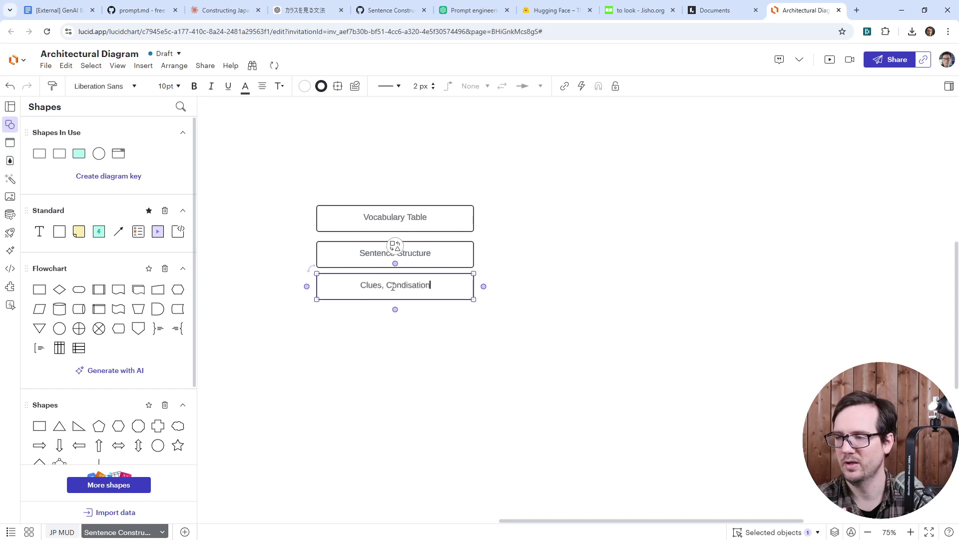
click(537, 326)
Step: Change the third box to 'Clues, Considerations, Next Steps' and nudge Sentence Structure up slightly
scroll(537, 326, up, 5)
drag(430, 357, 772, 434)
double_click(600, 368)
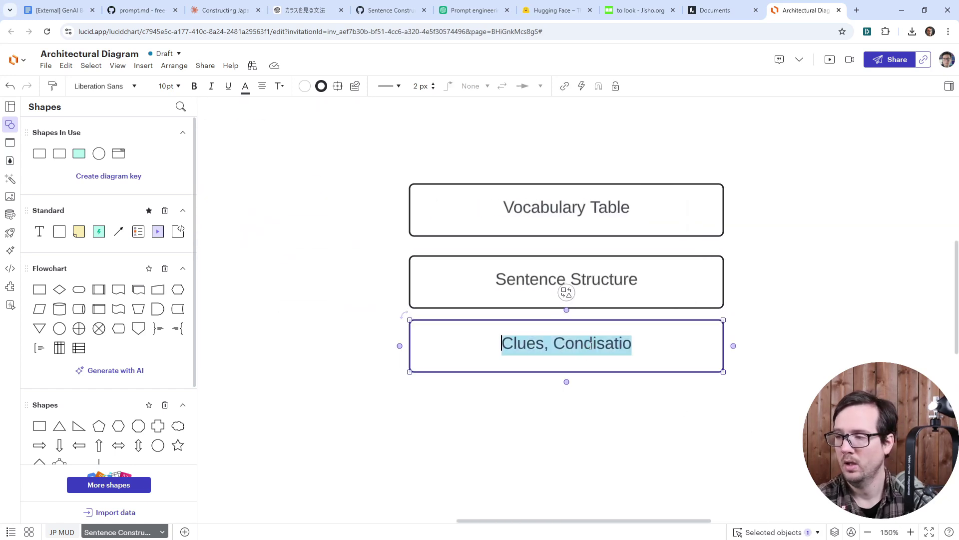
double_click(592, 343)
text(Considera)
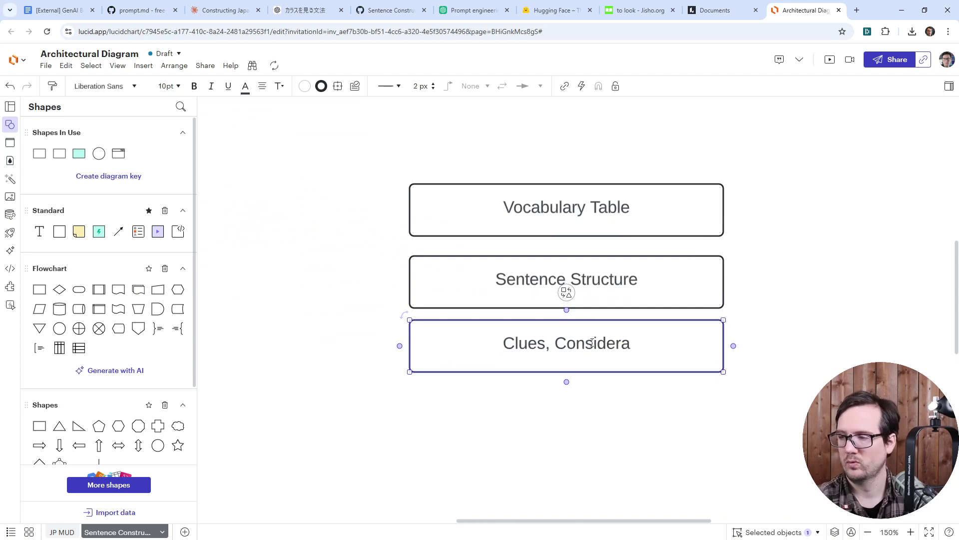
text(tions, Next Steps)
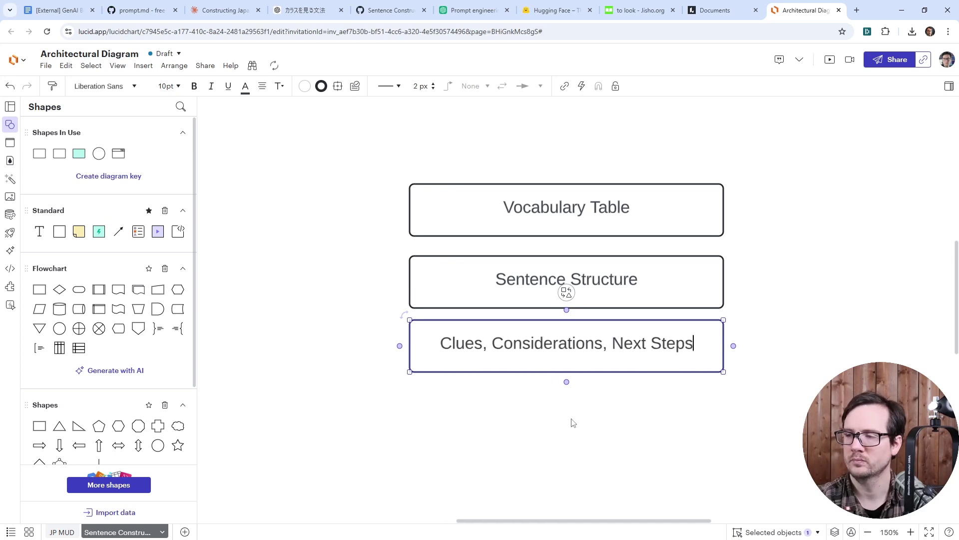
drag(517, 283, 517, 279)
click(356, 274)
Step: Add an 'Assistant Output:' text label just above the three boxes
drag(406, 149, 301, 202)
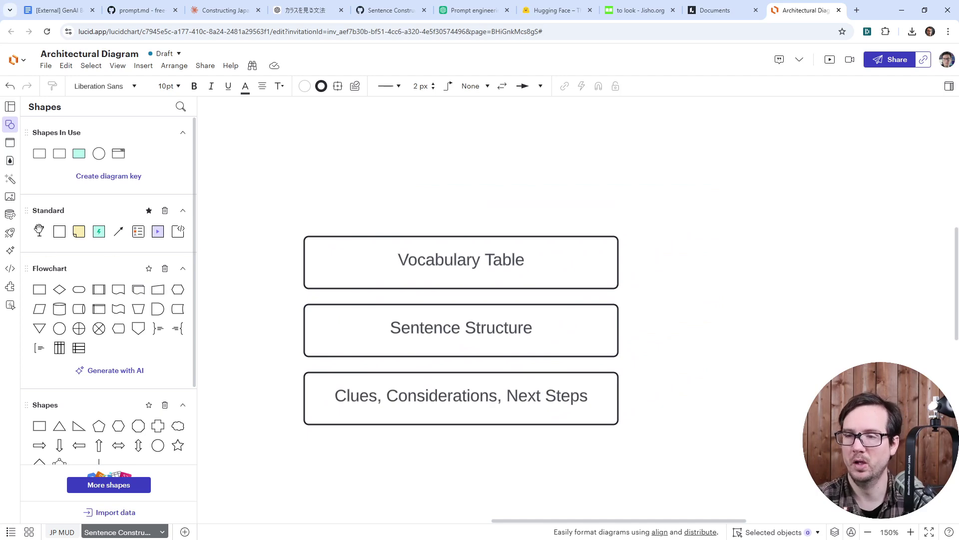
drag(39, 230, 319, 186)
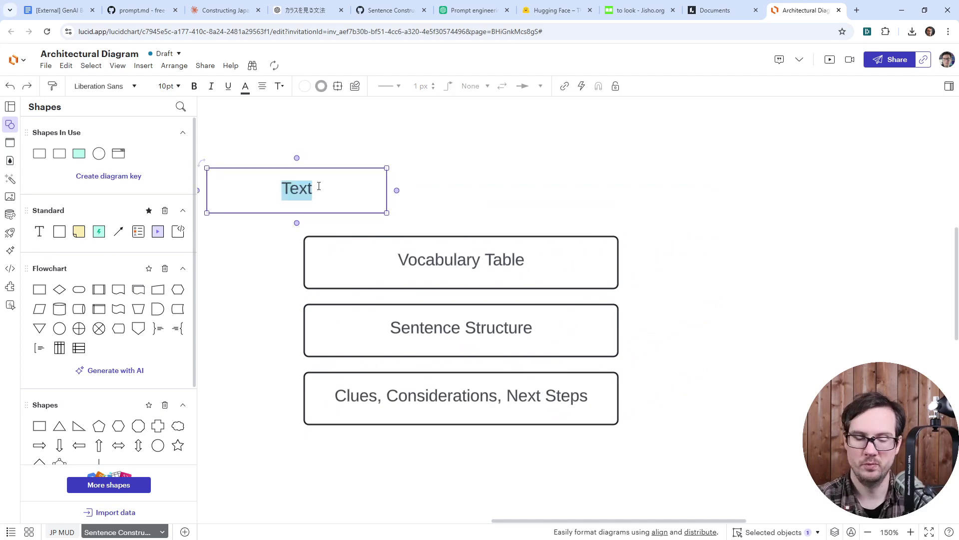
text(Assista)
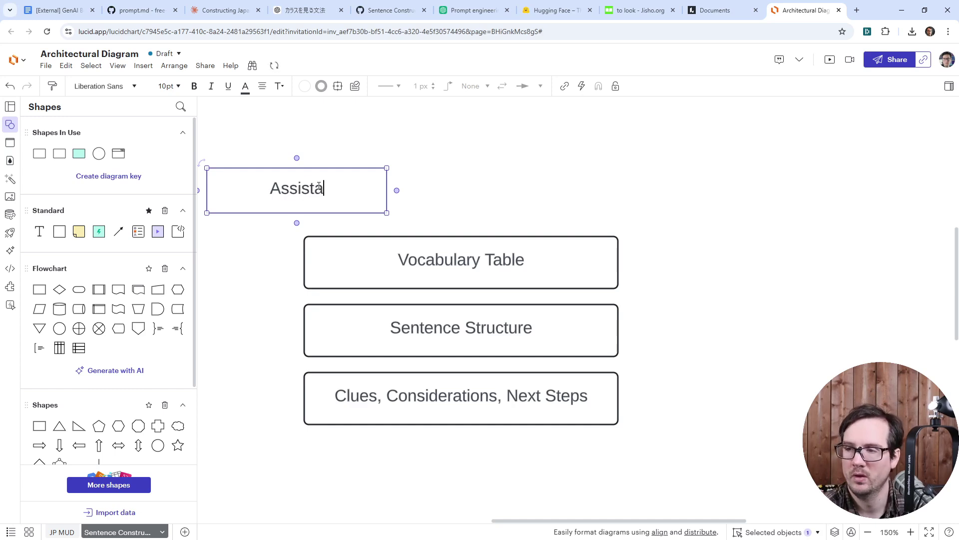
text(nt Output:)
click(272, 242)
mouse_move(296, 192)
mouse_down()
mouse_move(302, 214)
mouse_move(308, 203)
mouse_up()
click(299, 269)
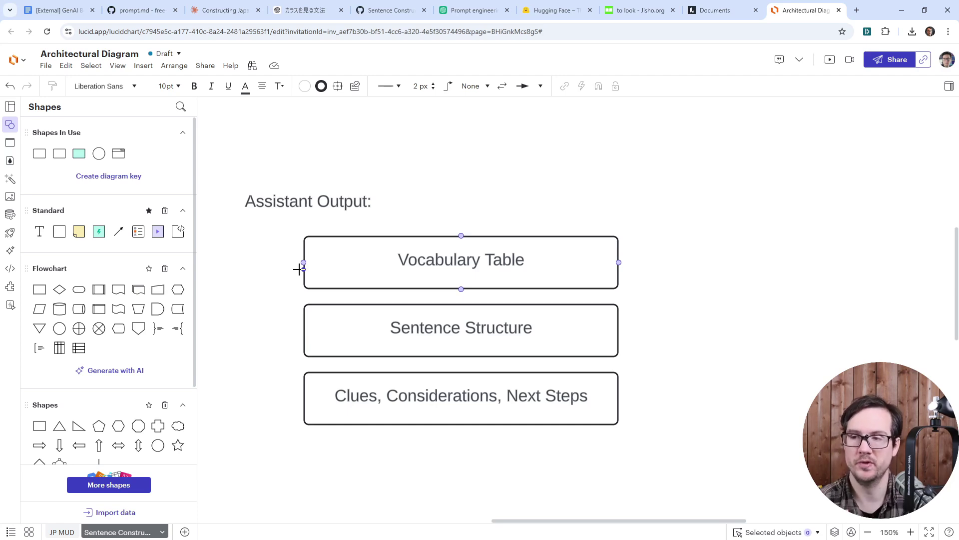
click(284, 267)
Step: Copy the label higher up and rename it 'Student Input'
drag(326, 151, 373, 248)
click(367, 286)
drag(367, 286, 367, 193)
text(Student Input)
Step: Set both Student Input and Assistant Output labels to middle-left text alignment
click(364, 200)
shift+click(328, 286)
click(263, 87)
click(245, 119)
click(461, 252)
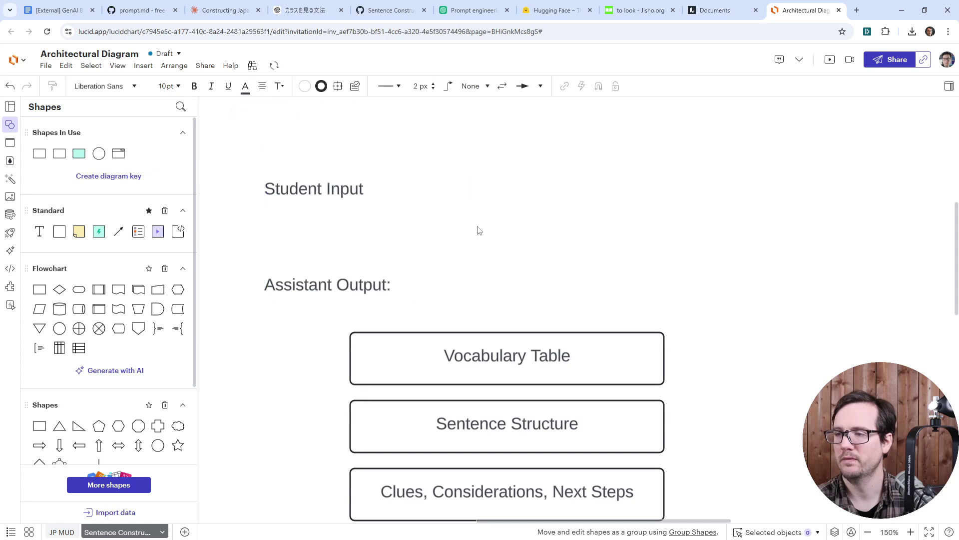
click(312, 207)
shift+click(327, 288)
click(262, 86)
click(245, 135)
click(505, 202)
Step: Copy a box under Student Input and relabel it 'Target English Sentence'
scroll(525, 255, right, 1)
drag(497, 345, 490, 229)
double_click(491, 230)
text(English )
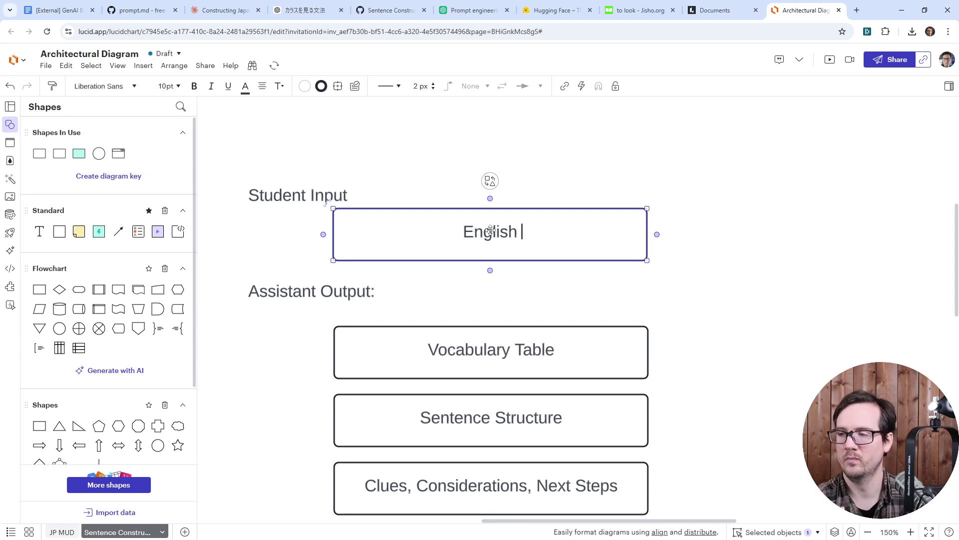
text(Working Setnenc)
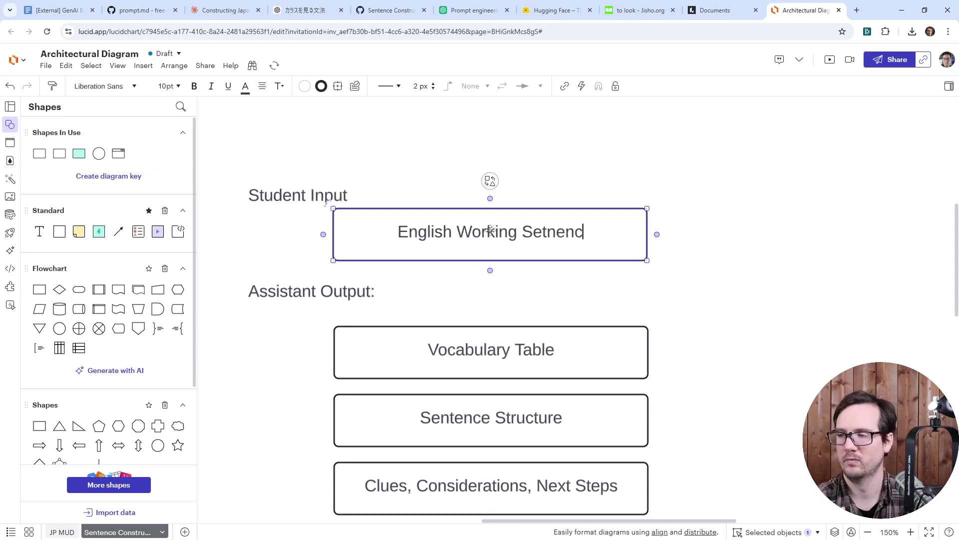
key(BackSpace)
key(BackSpace)
key(BackSpace)
key(BackSpace)
key(BackSpace)
text(nten)
key(ctrl+a)
key(BackSpace)
text(Target E)
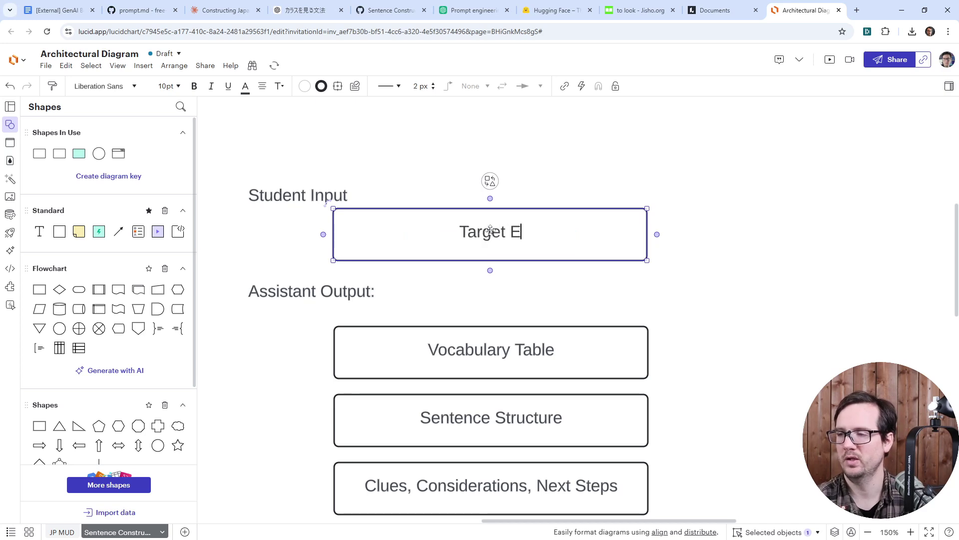
text(nglish Sentence)
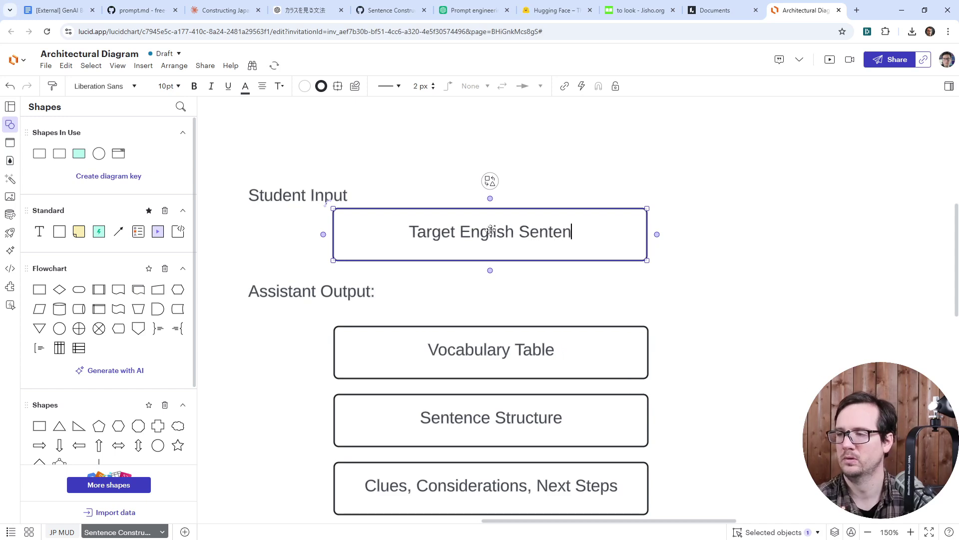
Step: Finish the Target English Sentence box text and resize the Student Input label's box
click(714, 284)
click(280, 182)
drag(281, 176, 295, 164)
click(287, 277)
Step: Try a standalone 'Setup' text label above the diagram, then delete it
drag(320, 383, 357, 392)
drag(39, 230, 275, 141)
text(Setup)
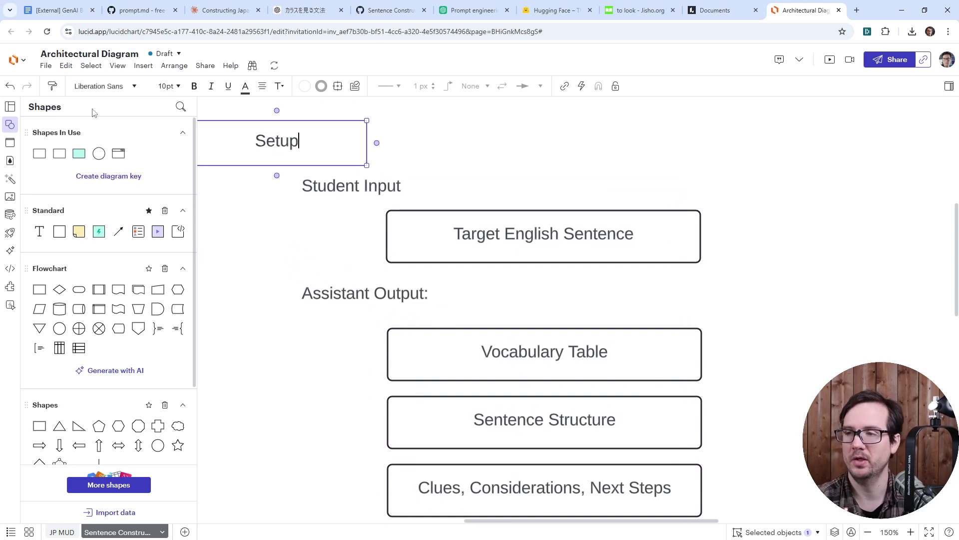
click(265, 239)
click(296, 157)
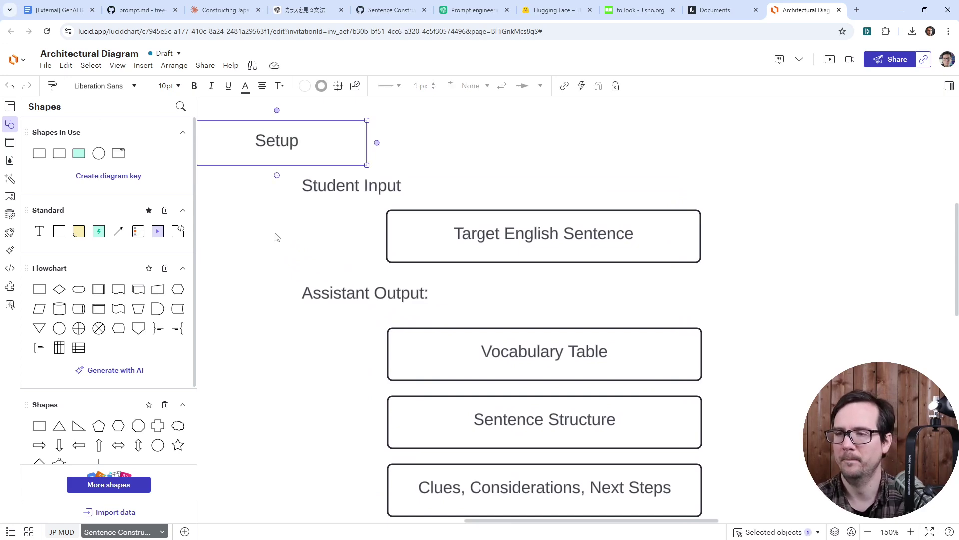
scroll(276, 238, up, 2)
drag(276, 233, 345, 267)
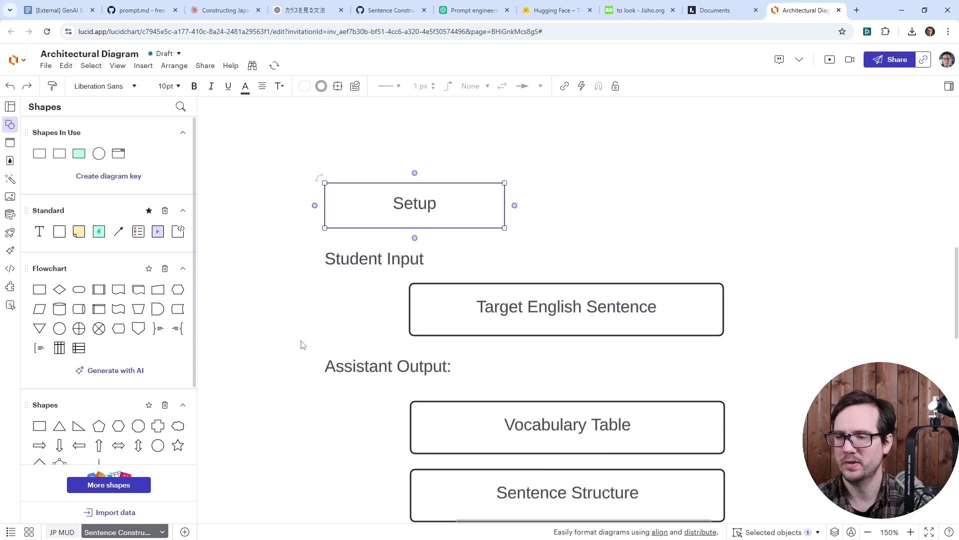
key(Delete)
Step: Add a Note brace left of Student Input, stretch it over the section, label it 'Setup'
scroll(324, 364, down, 2)
scroll(323, 364, left, 1)
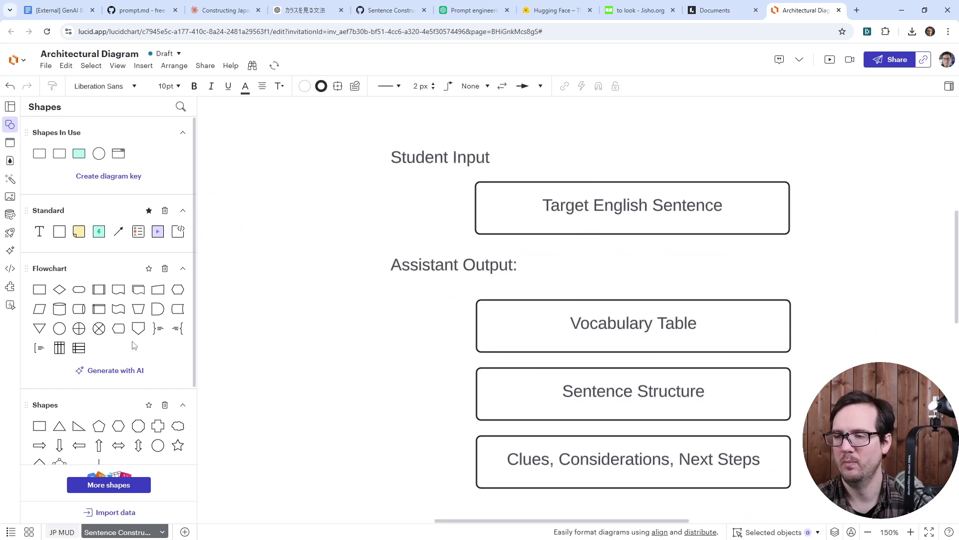
drag(158, 328, 344, 197)
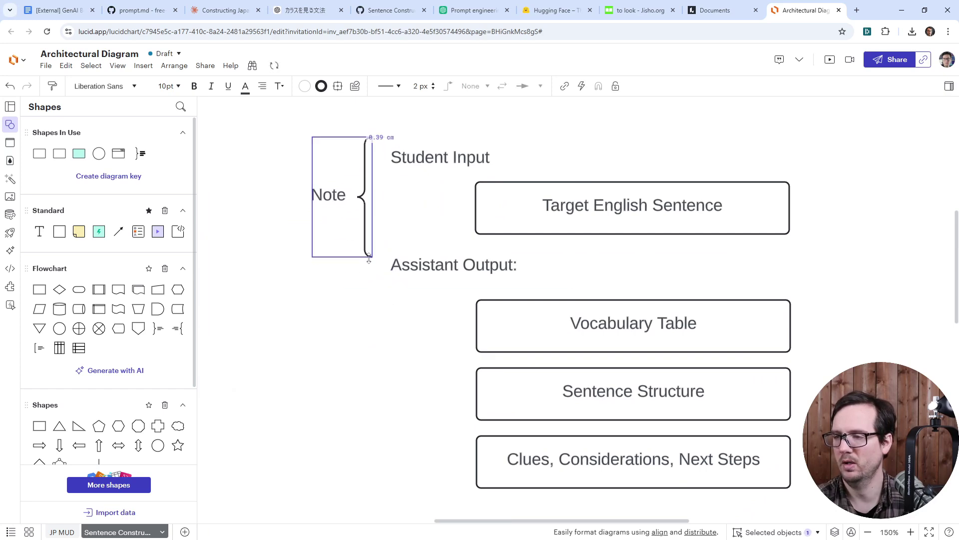
drag(372, 256, 372, 499)
double_click(339, 302)
text(Setup)
click(285, 250)
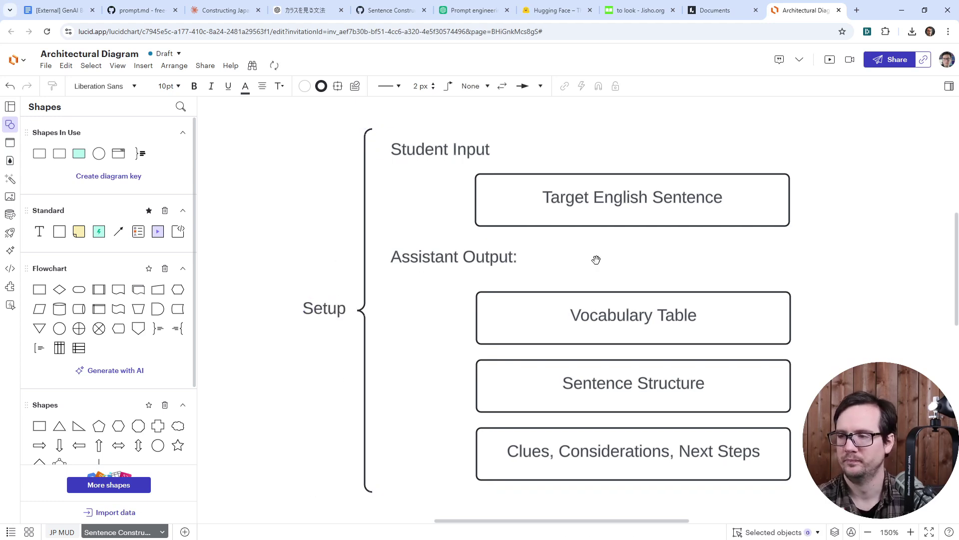
Step: At 125% zoom, duplicate the whole Setup section and place the copy below it
drag(591, 260, 493, 242)
key(ctrl+minus)
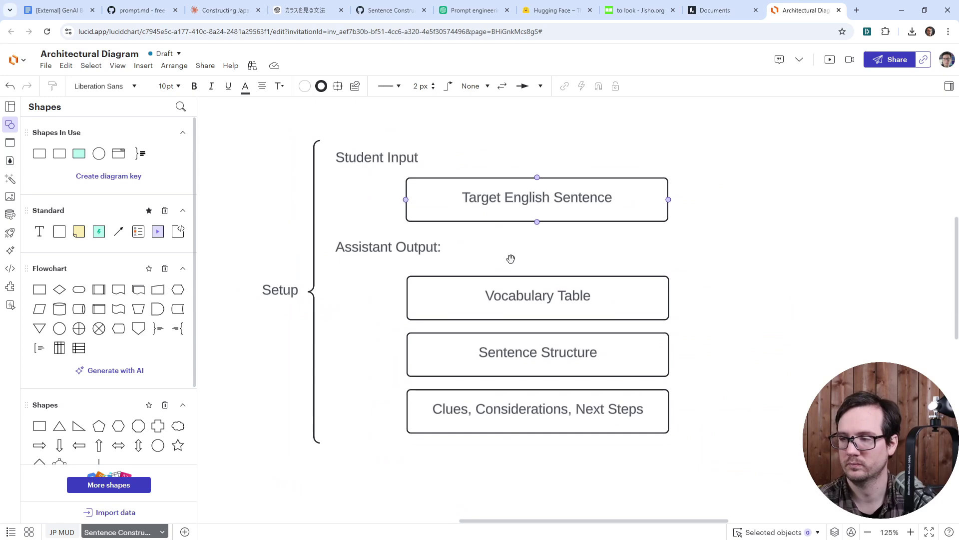
mouse_move(723, 308)
mouse_down()
mouse_move(805, 323)
mouse_move(735, 310)
mouse_up()
drag(247, 137, 754, 454)
scroll(722, 326, down, 3)
key(ctrl+d)
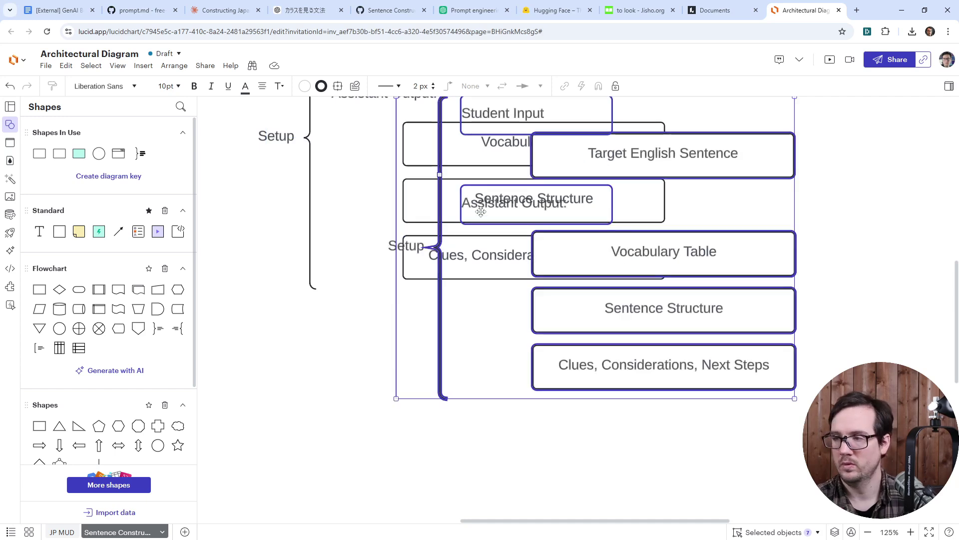
drag(642, 250, 509, 480)
Step: Position the copy below the original and relabel its brace 'Attempt'
drag(763, 350, 799, 268)
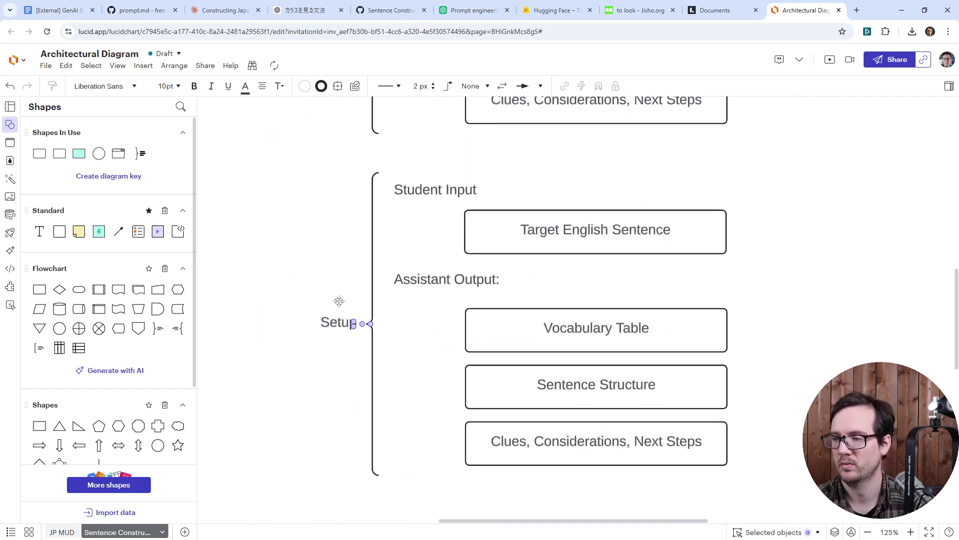
click(336, 319)
double_click(336, 326)
text(As)
text(tempt)
click(619, 278)
Step: Change the copied Target English Sentence box to 'Japanese Sentence Attempt'
double_click(589, 229)
click(554, 230)
key(ctrl+a)
text(Japanese Senten)
key(BackSpace)
key(BackSpace)
key(BackSpace)
key(BackSpace)
text(ntence Attempt)
click(823, 264)
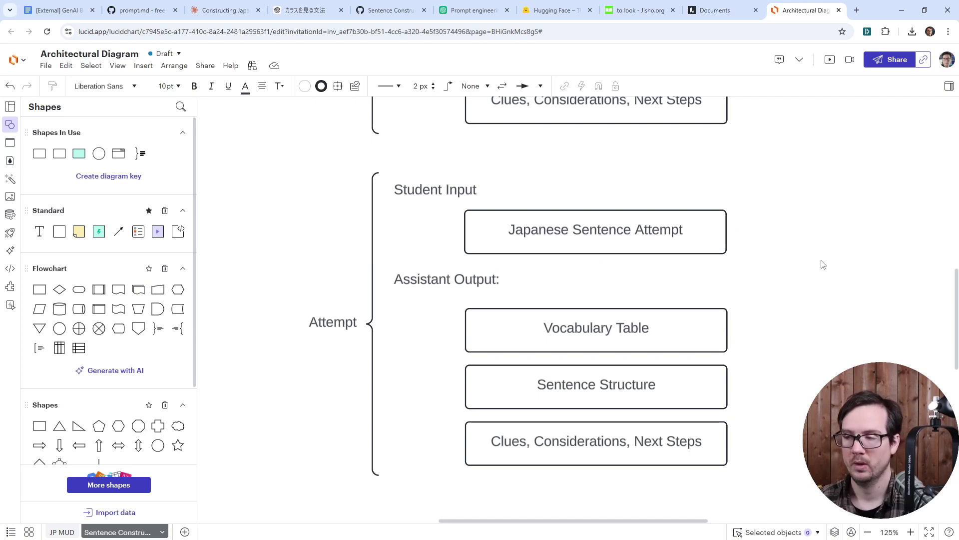
Step: Delete the Vocabulary Table box, rename Sentence Structure to 'Instructor Interperation', move both output boxes up
click(670, 315)
key(Delete)
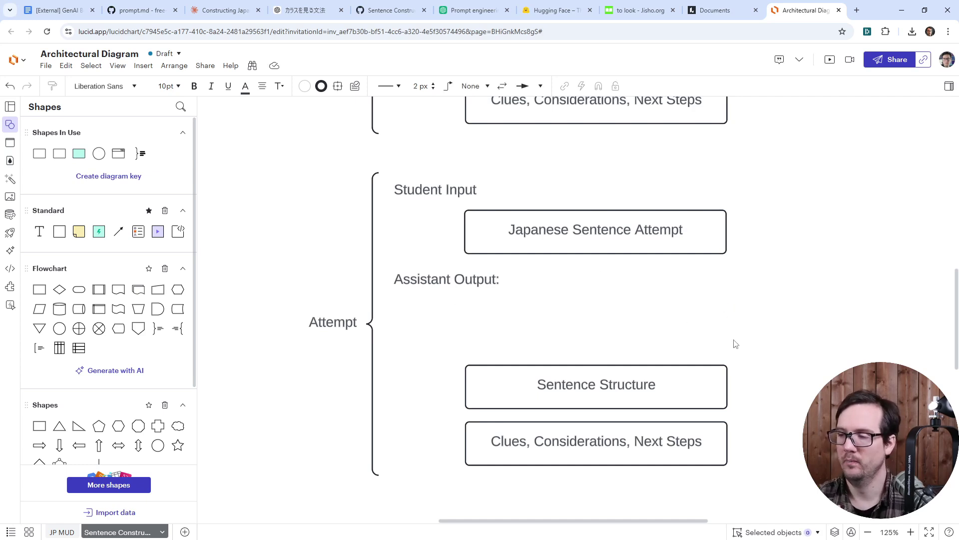
click(665, 390)
click(665, 390)
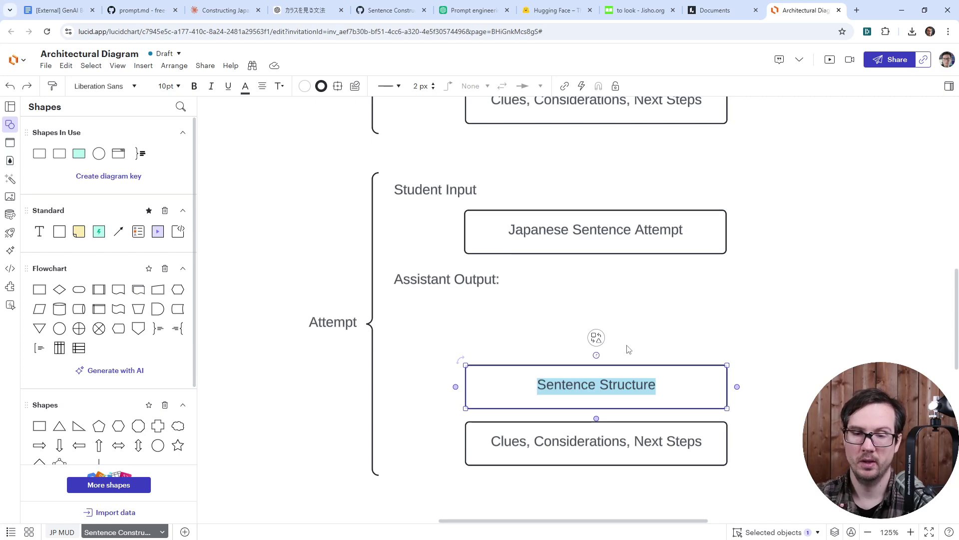
text(Interperation)
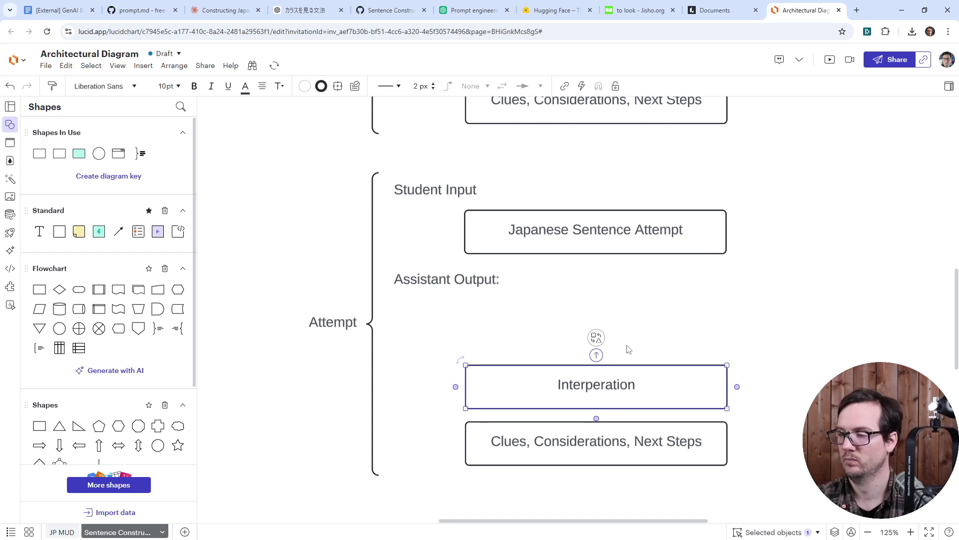
text(Instructor)
click(558, 399)
drag(558, 400, 557, 346)
Step: Shorten the Attempt brace to fit its boxes and zoom out to 100%
click(369, 409)
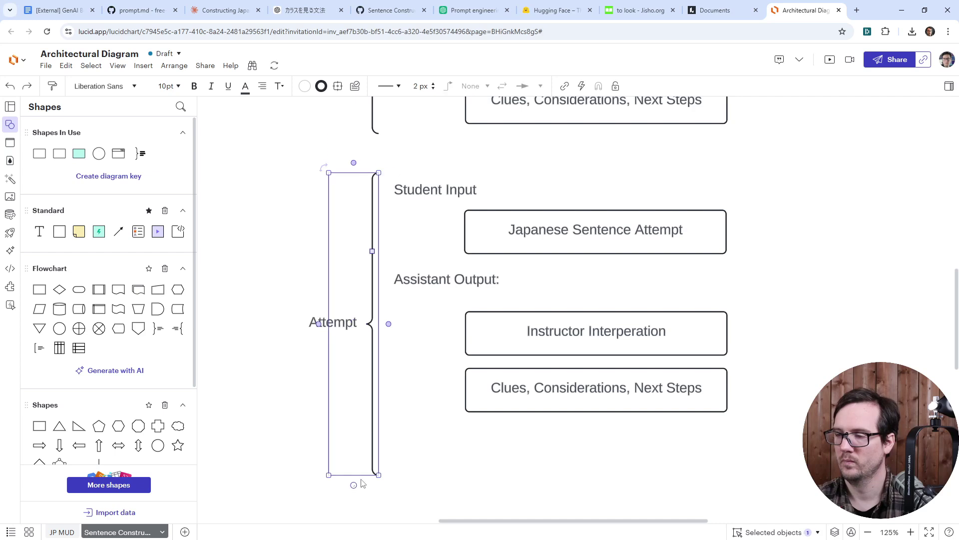
drag(379, 475, 380, 452)
key(ctrl+z)
drag(353, 482, 364, 419)
click(387, 471)
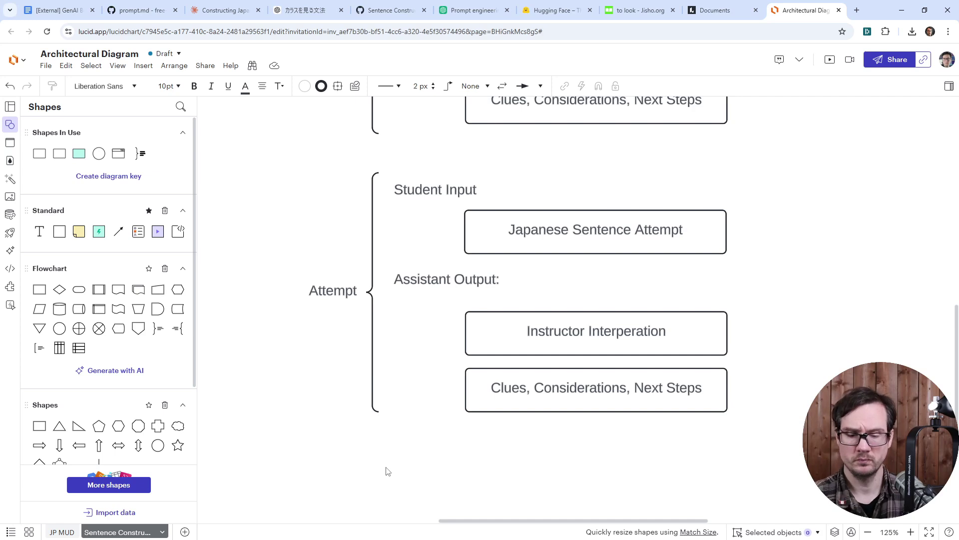
key(ctrl+minus)
drag(713, 252, 737, 349)
scroll(304, 272, left, 5)
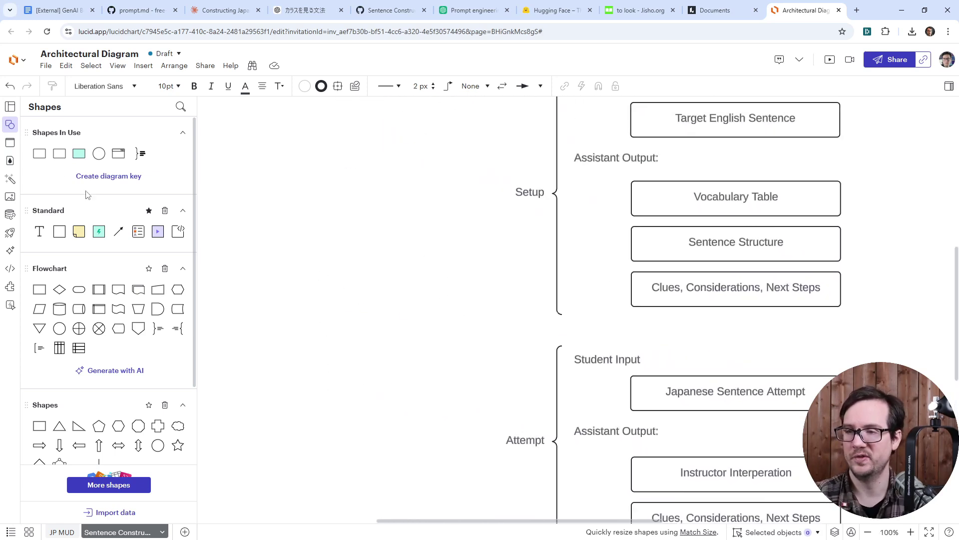
Step: Add a wide 'Setup' box with an 'Attempt' box below, joined by an arrow
drag(40, 153, 311, 217)
text(Setup)
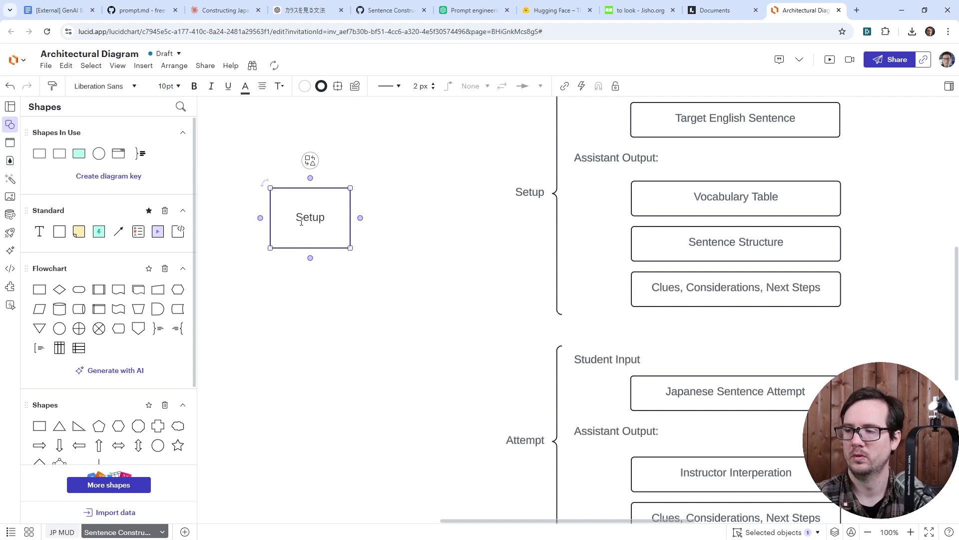
mouse_move(350, 247)
mouse_down()
mouse_move(400, 210)
mouse_move(347, 240)
mouse_move(341, 234)
mouse_move(349, 266)
mouse_up()
double_click(338, 239)
text(Attempt)
drag(336, 216, 336, 245)
click(490, 251)
drag(394, 376, 433, 384)
Step: Add a 'Clues' box beside Attempt with arrows Setup→Clues and Clues→Attempt
drag(377, 260, 462, 261)
double_click(457, 262)
text(Clues)
click(400, 335)
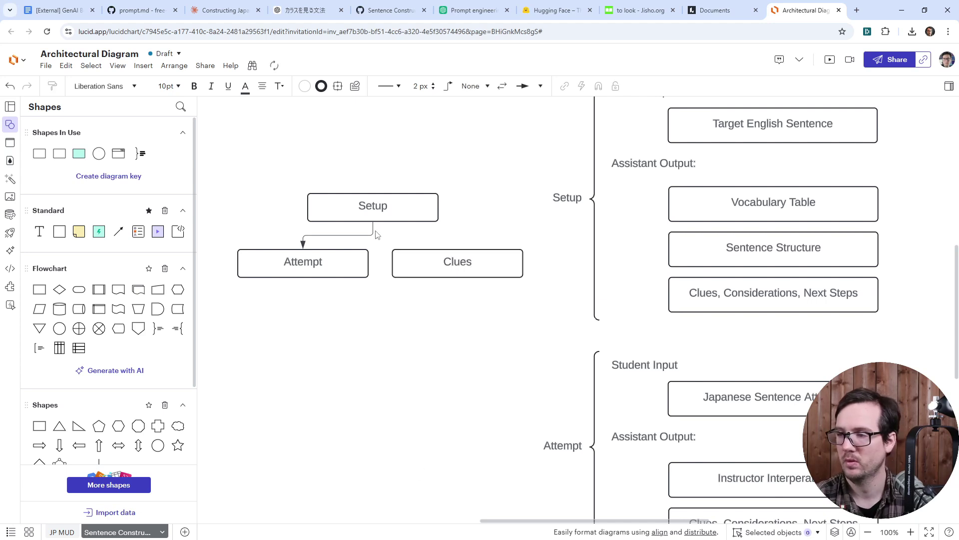
drag(373, 222, 457, 246)
drag(392, 263, 371, 263)
click(368, 338)
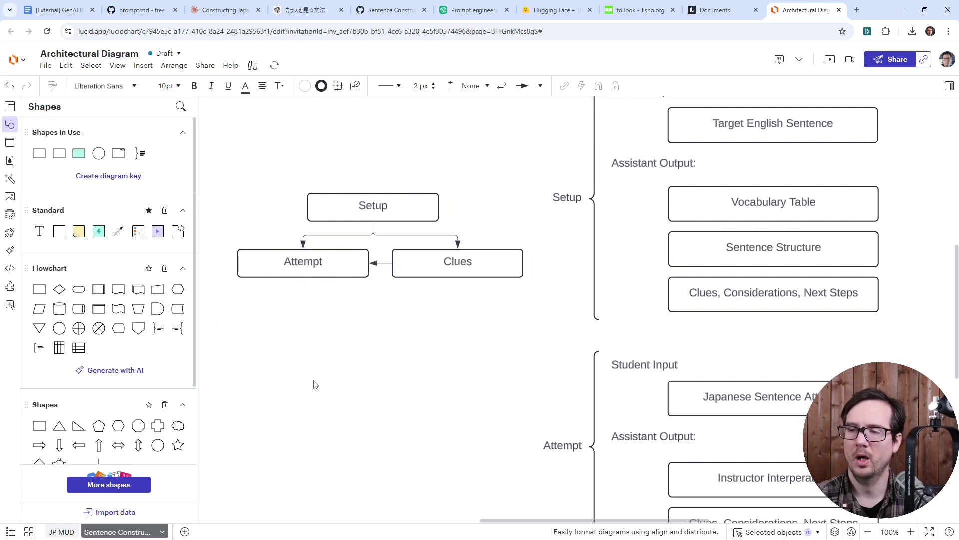
Step: Draw a self-loop arrow from Attempt back onto its left side
scroll(307, 331, left, 2)
drag(352, 267, 284, 253)
click(350, 429)
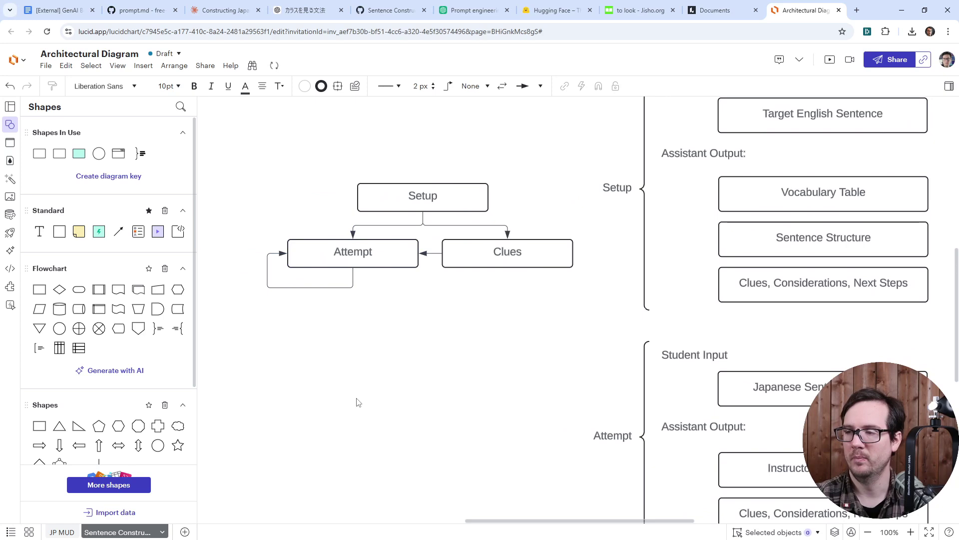
drag(496, 343, 456, 367)
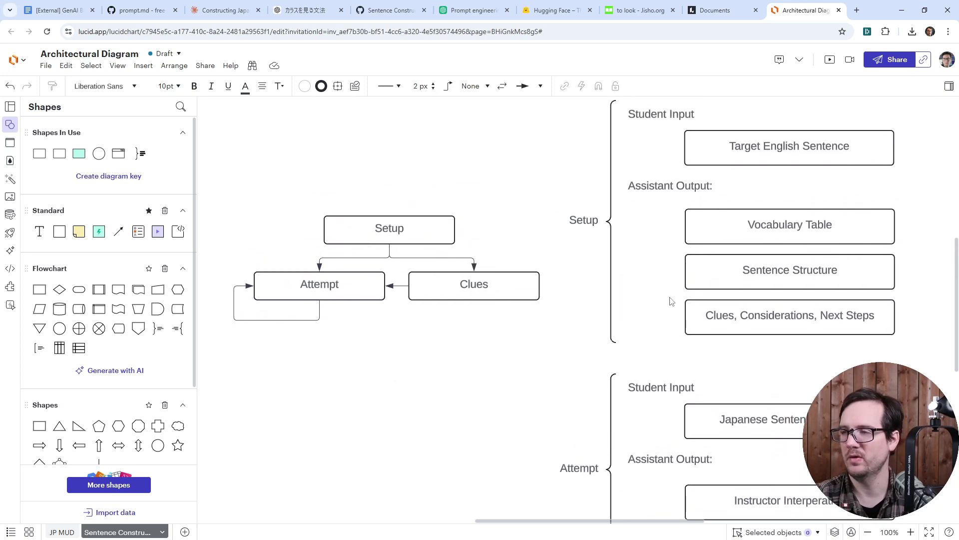
scroll(514, 379, down, 3)
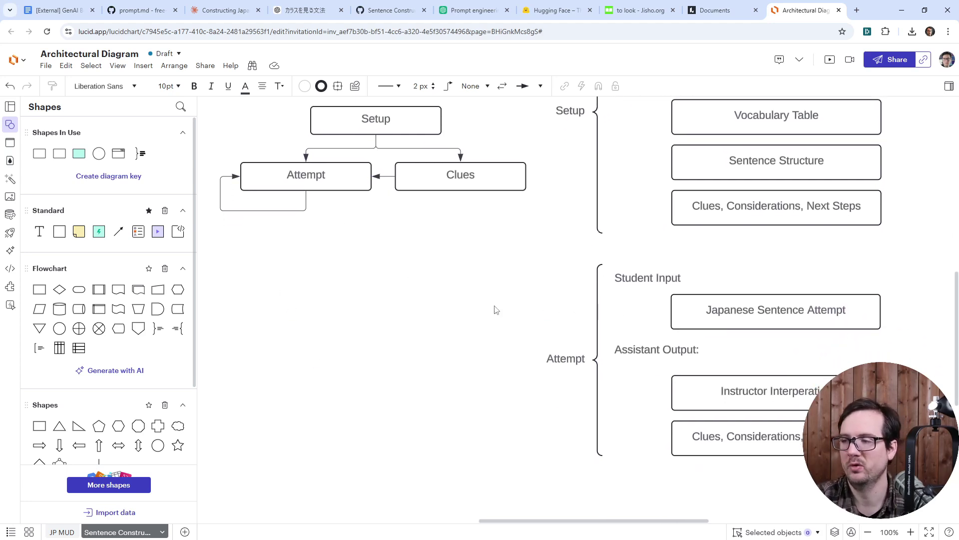
Step: Duplicate the Attempt section below and change its top box to 'Student Question'
drag(496, 310, 307, 171)
mouse_move(369, 355)
mouse_down()
mouse_move(700, 135)
mouse_move(752, 176)
mouse_move(362, 388)
mouse_move(369, 370)
mouse_up()
drag(403, 307, 439, 343)
key(Escape)
double_click(679, 269)
text(Student Question)
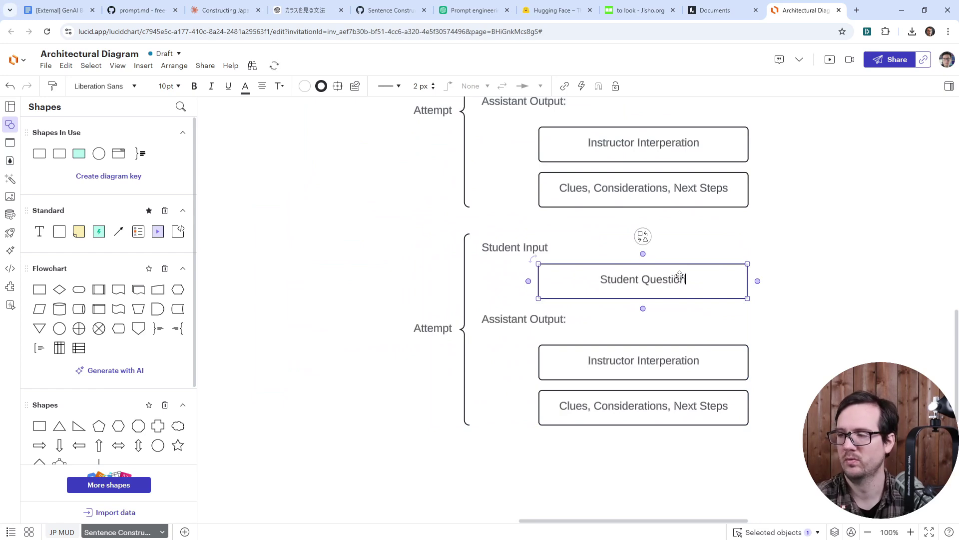
click(793, 315)
Step: Delete the copied Instructor Interperation box, move the Clues box up, and relabel the brace 'Clues'
click(689, 361)
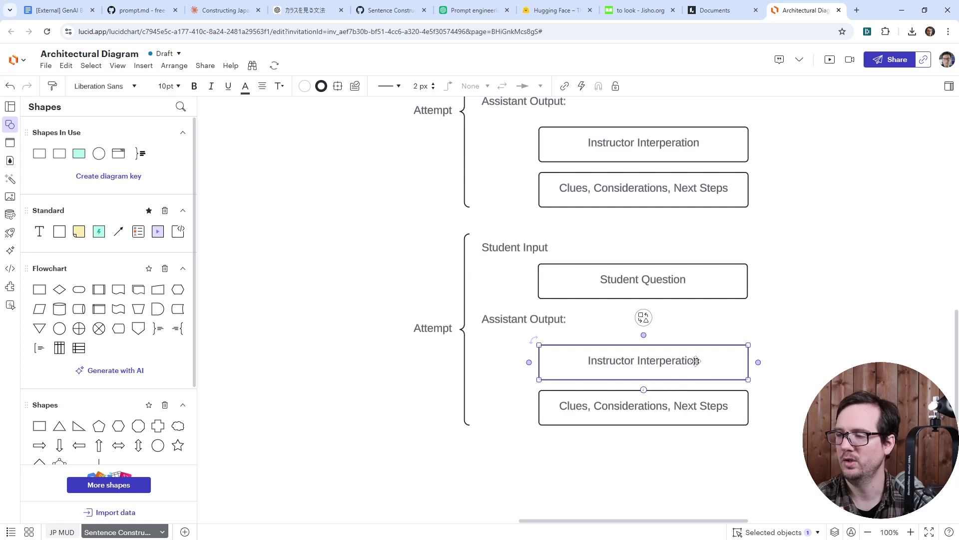
key(Delete)
drag(594, 420, 592, 390)
click(446, 349)
double_click(440, 328)
text(Clues)
click(379, 399)
Step: Shorten the Clues brace to fit its two boxes
click(442, 389)
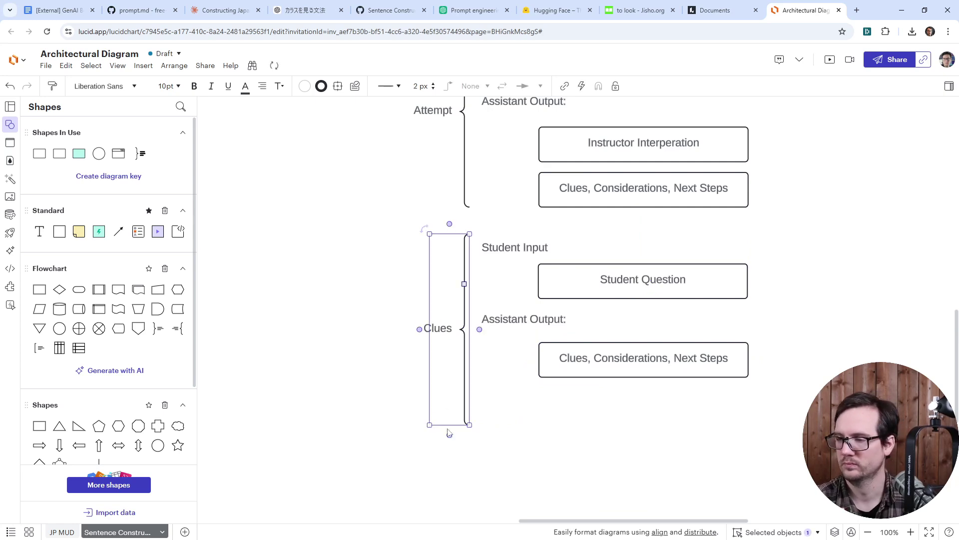
drag(448, 427, 449, 389)
click(319, 243)
scroll(319, 242, up, 7)
scroll(320, 243, left, 4)
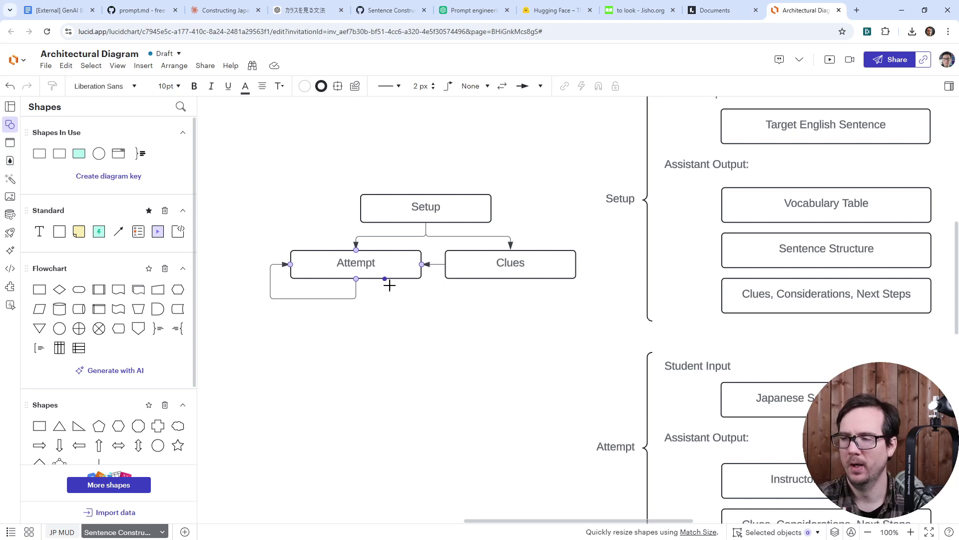
Step: Connect Attempt's bottom point to Setup's left side with an arrow, lowering its bottom segment
scroll(562, 371, down, 2)
scroll(562, 371, right, 3)
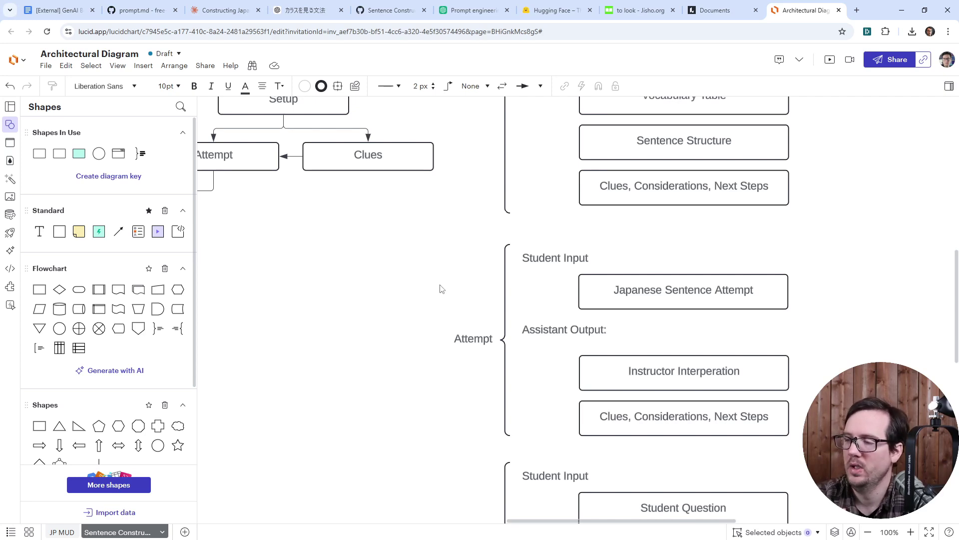
scroll(424, 278, right, 8)
scroll(423, 278, down, 1)
scroll(420, 274, left, 6)
scroll(354, 275, left, 3)
scroll(375, 265, up, 1)
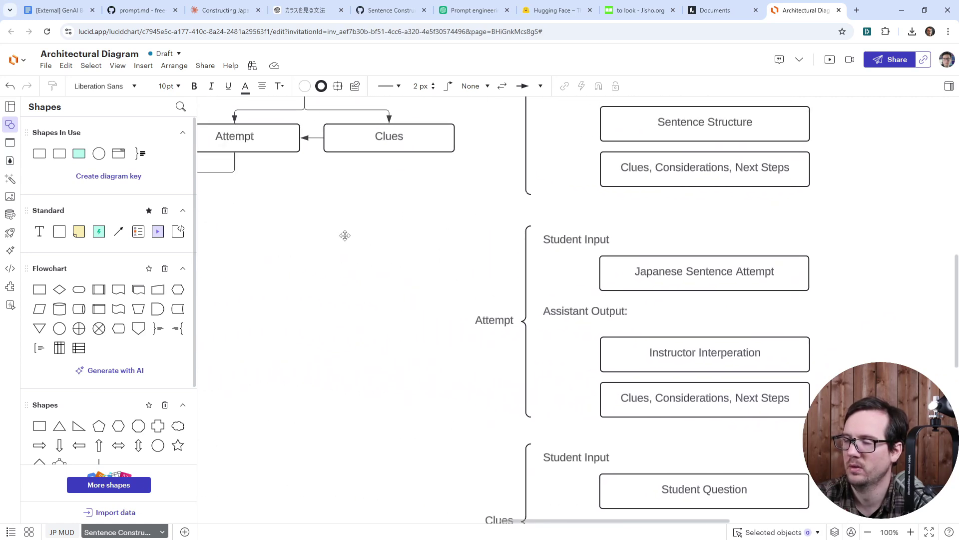
scroll(349, 238, down, 1)
scroll(349, 238, right, 1)
scroll(330, 237, up, 2)
scroll(330, 238, left, 2)
scroll(312, 191, up, 3)
scroll(313, 191, left, 2)
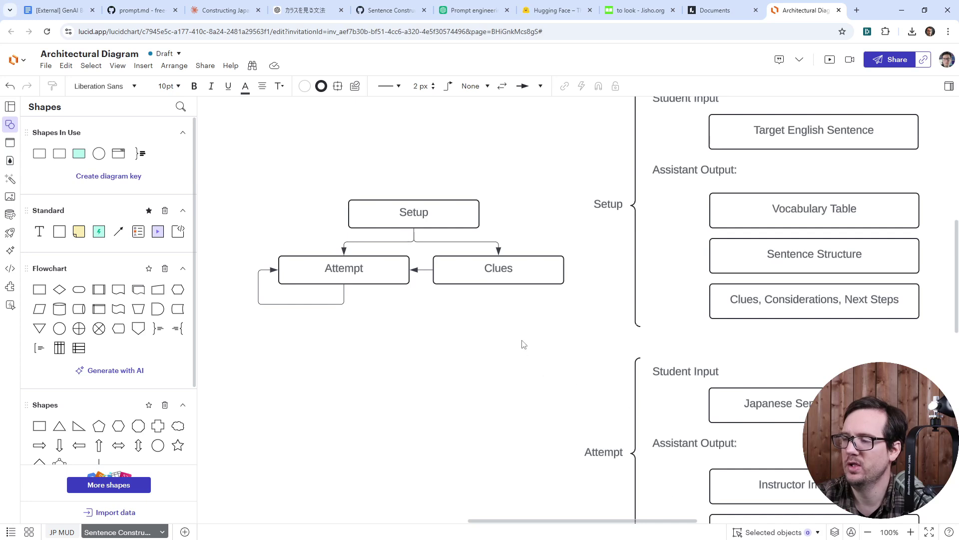
scroll(520, 343, down, 1)
scroll(520, 343, left, 1)
scroll(517, 363, down, 2)
scroll(517, 362, right, 1)
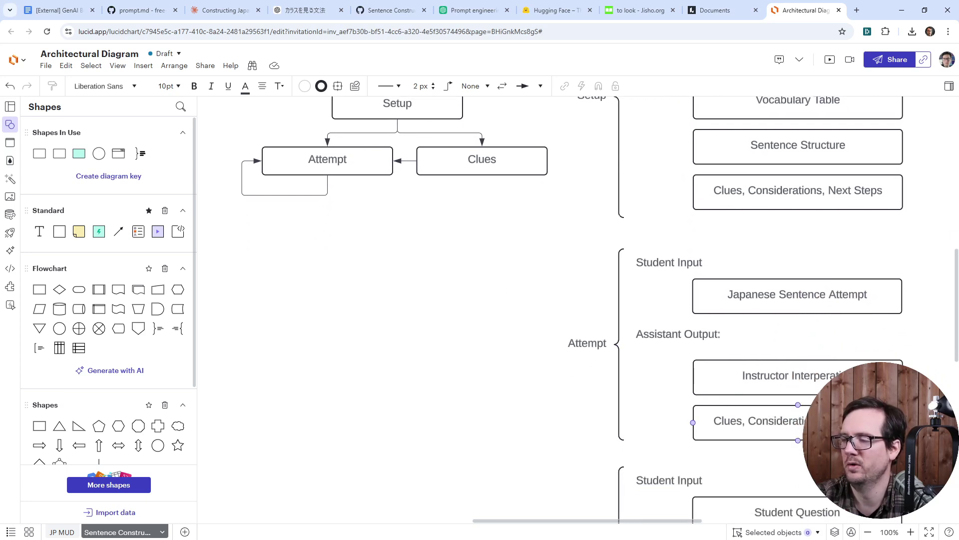
scroll(474, 377, up, 3)
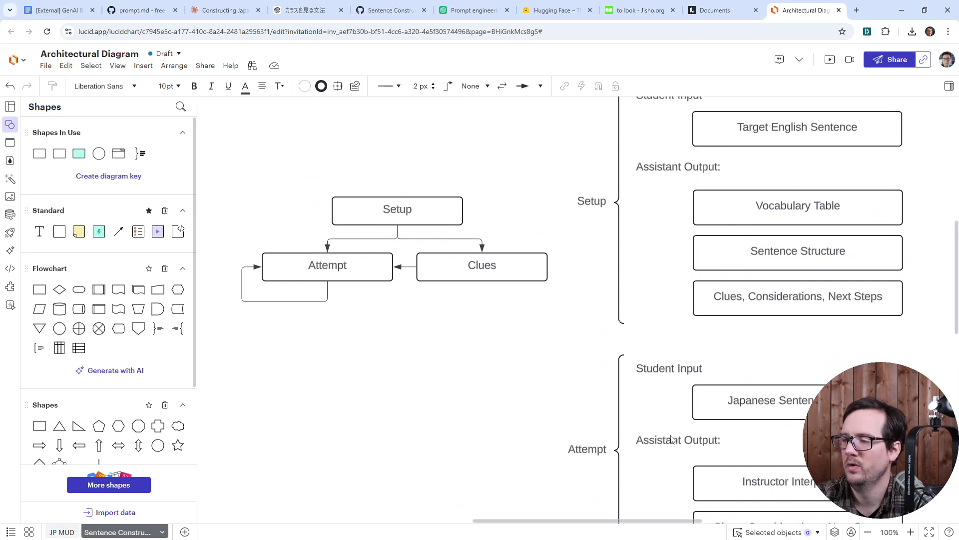
drag(368, 281, 364, 210)
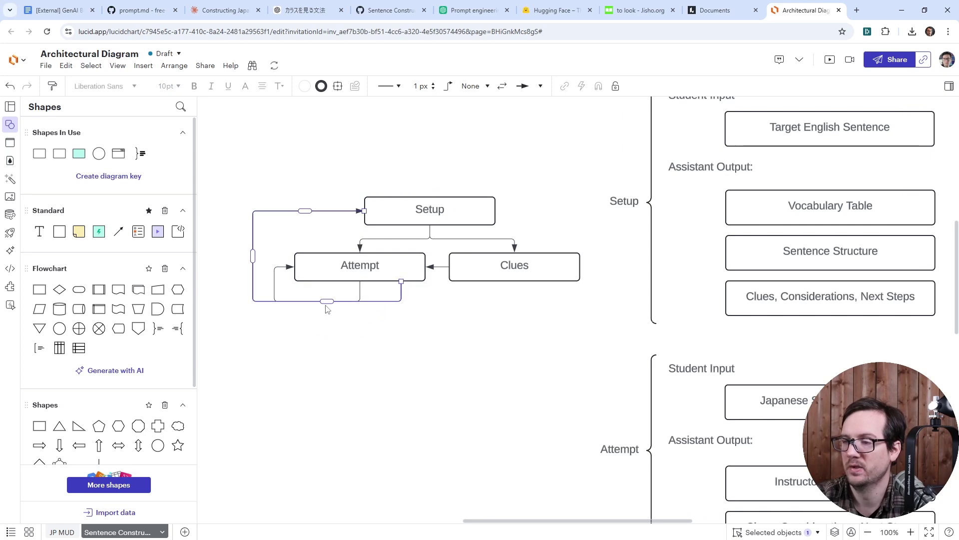
drag(326, 301, 329, 323)
click(392, 371)
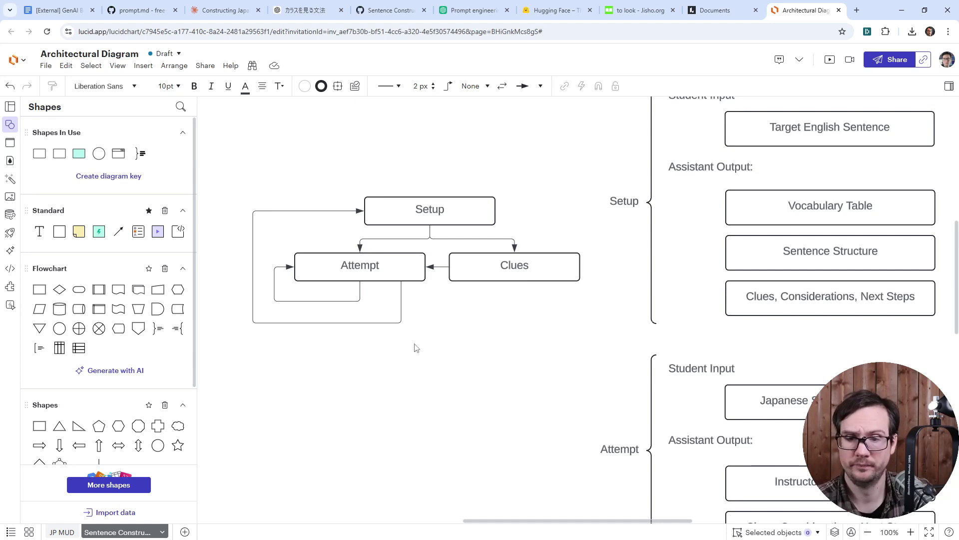
scroll(434, 375, up, 1)
scroll(435, 375, up, 5)
scroll(426, 289, down, 2)
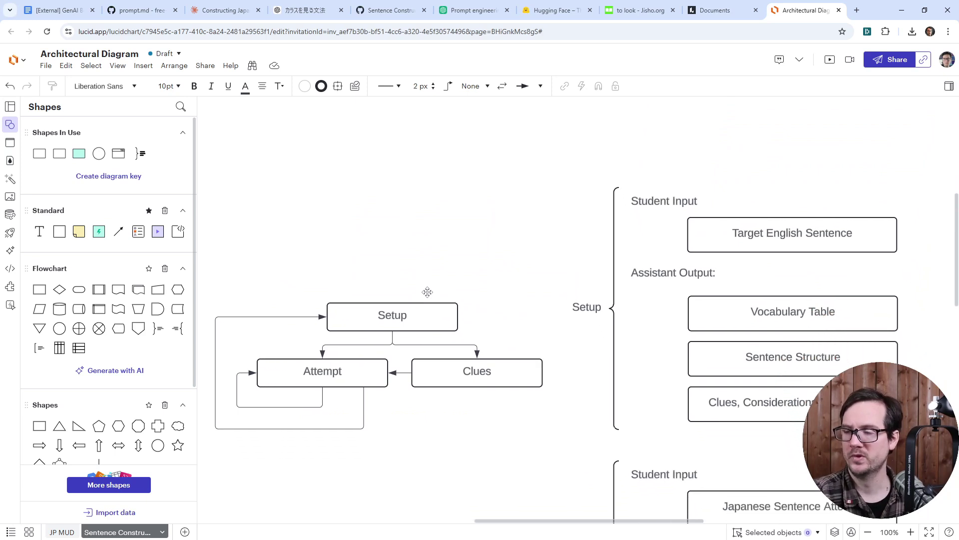
scroll(427, 292, down, 4)
scroll(411, 323, left, 2)
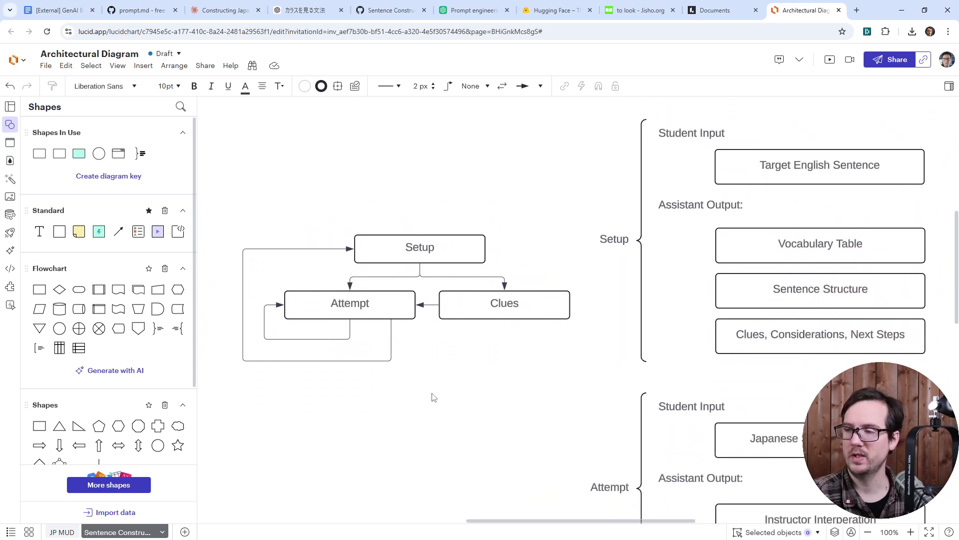
scroll(432, 397, right, 4)
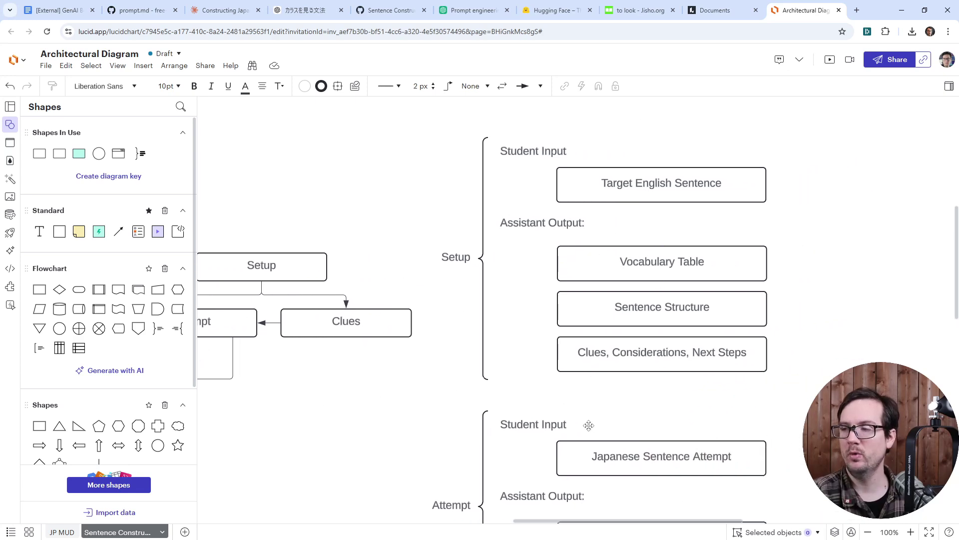
scroll(584, 425, down, 2)
scroll(578, 419, down, 2)
scroll(570, 398, down, 3)
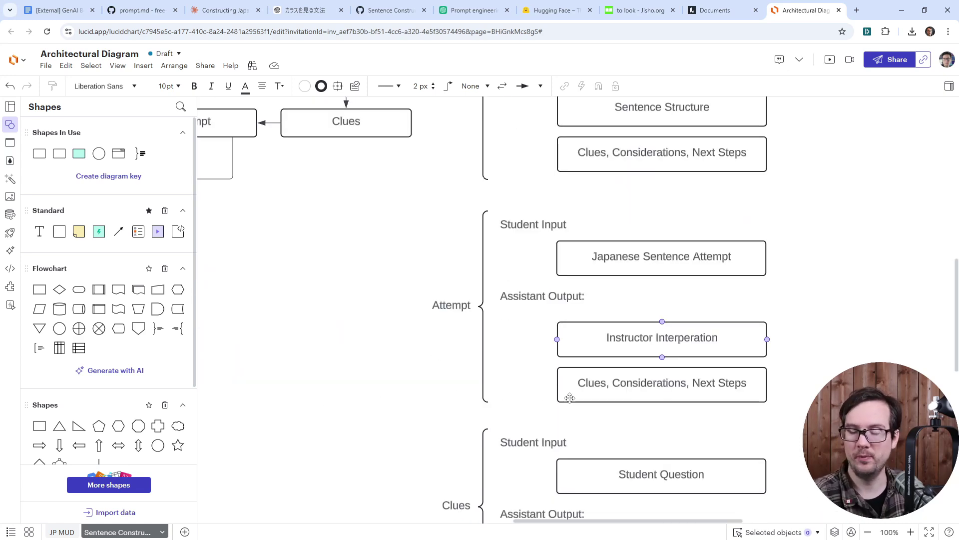
scroll(570, 376, up, 1)
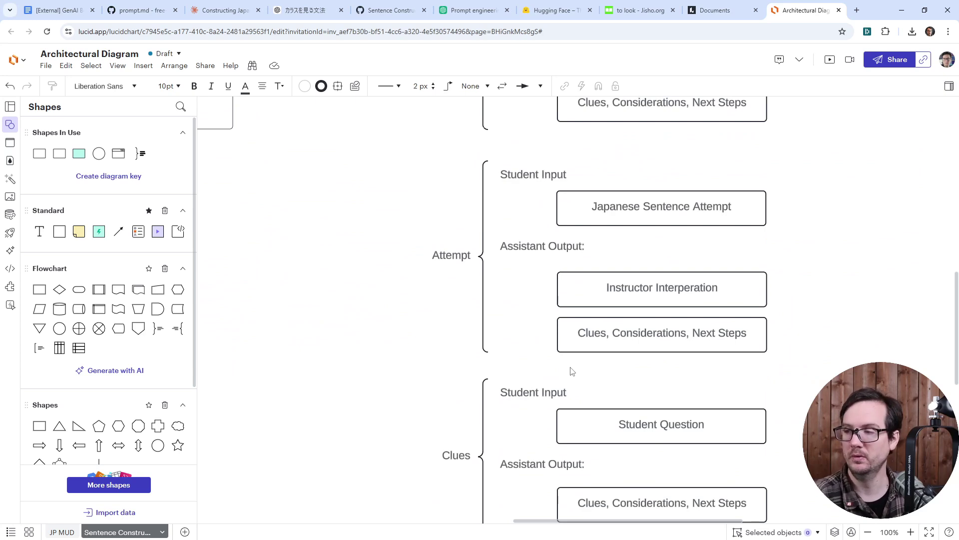
scroll(571, 368, up, 5)
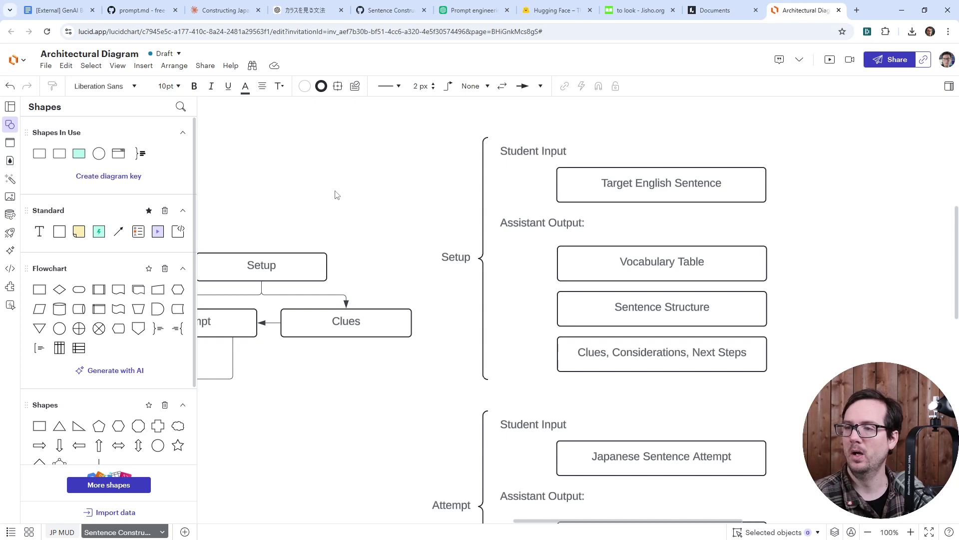
scroll(345, 172, left, 5)
scroll(345, 173, down, 1)
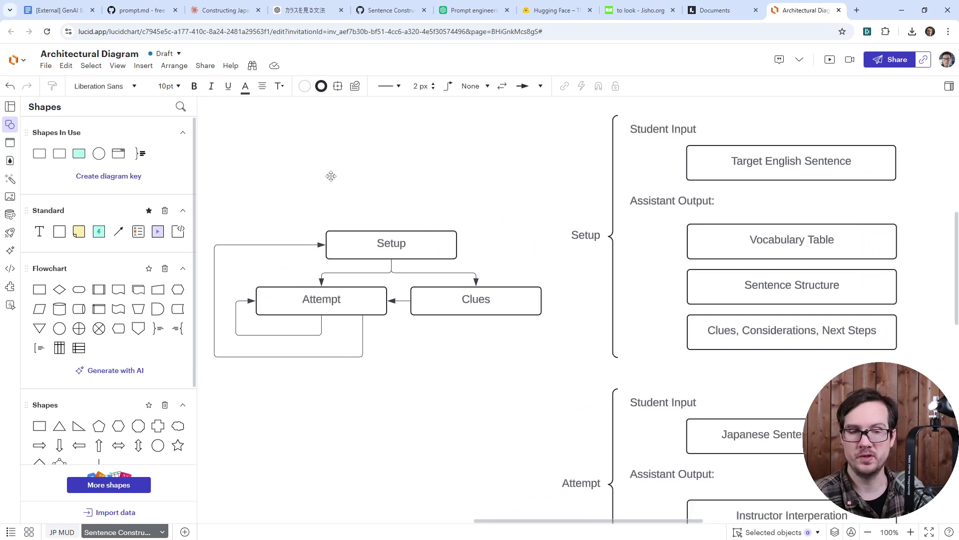